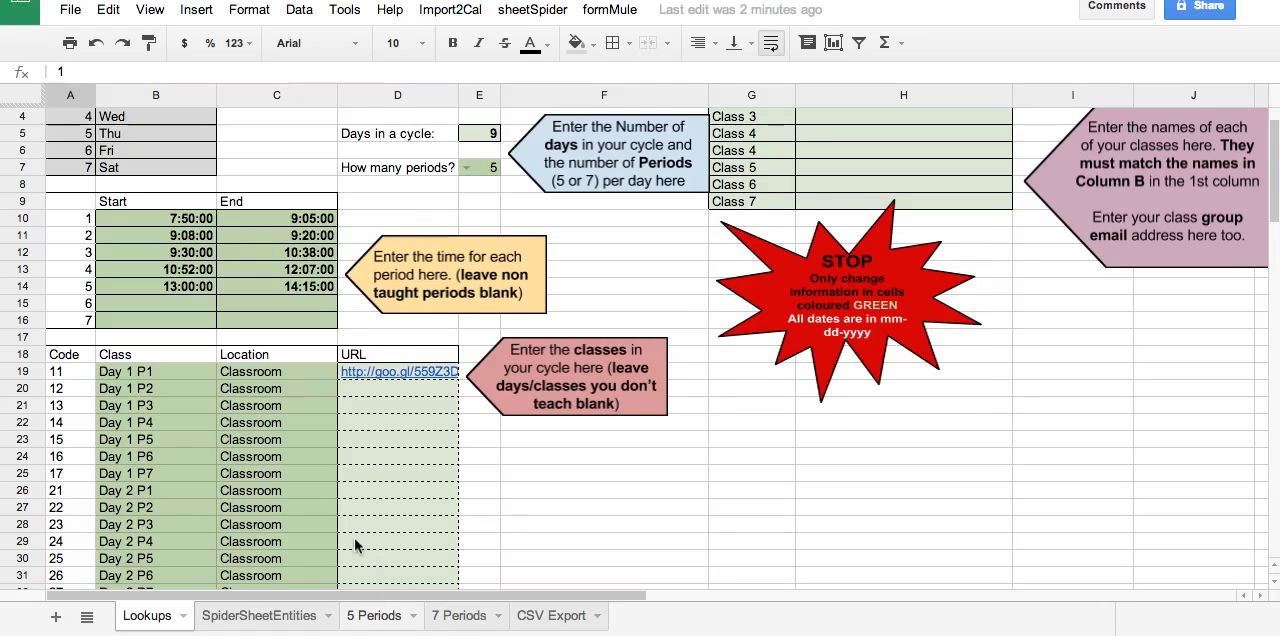
Review the class code list from Day 1 through Day 9 on the Lookups sheet.
scroll(354, 545, down, 3)
scroll(354, 545, down, 5)
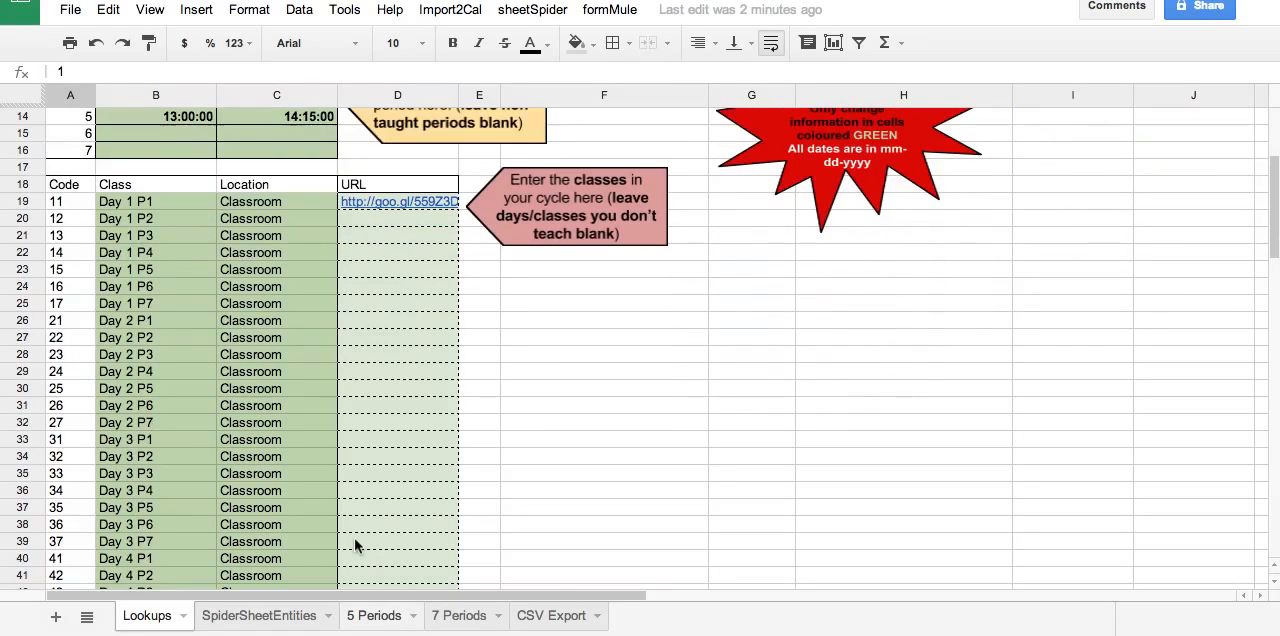
scroll(355, 543, down, 10)
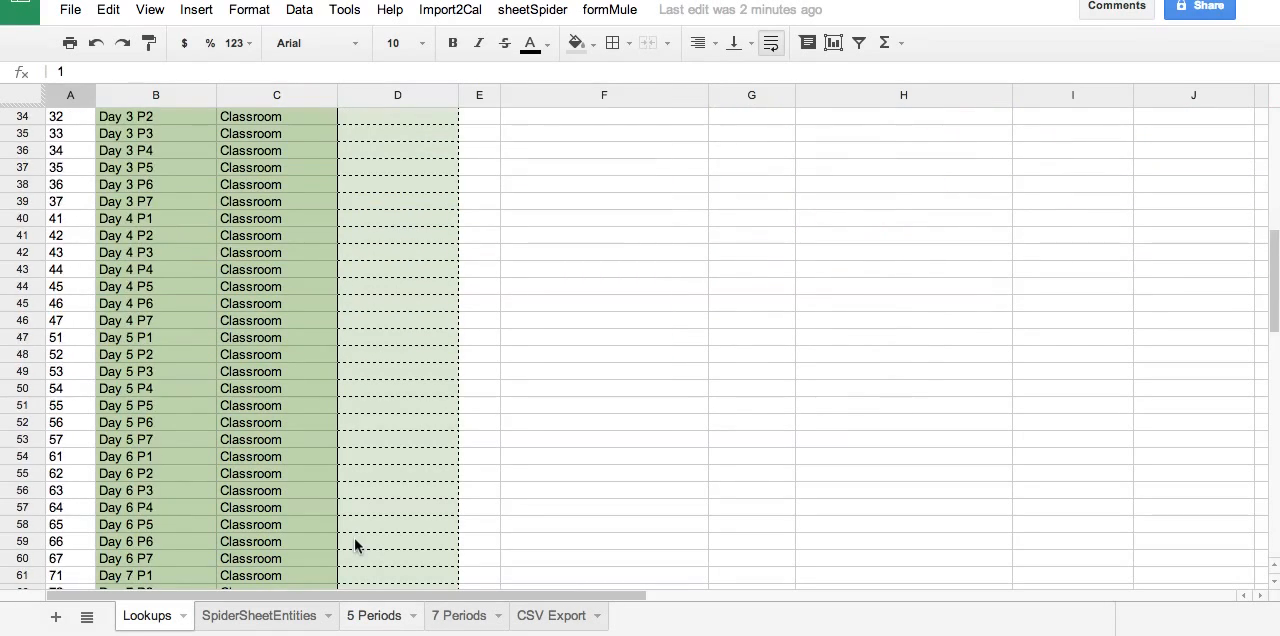
scroll(355, 545, down, 3)
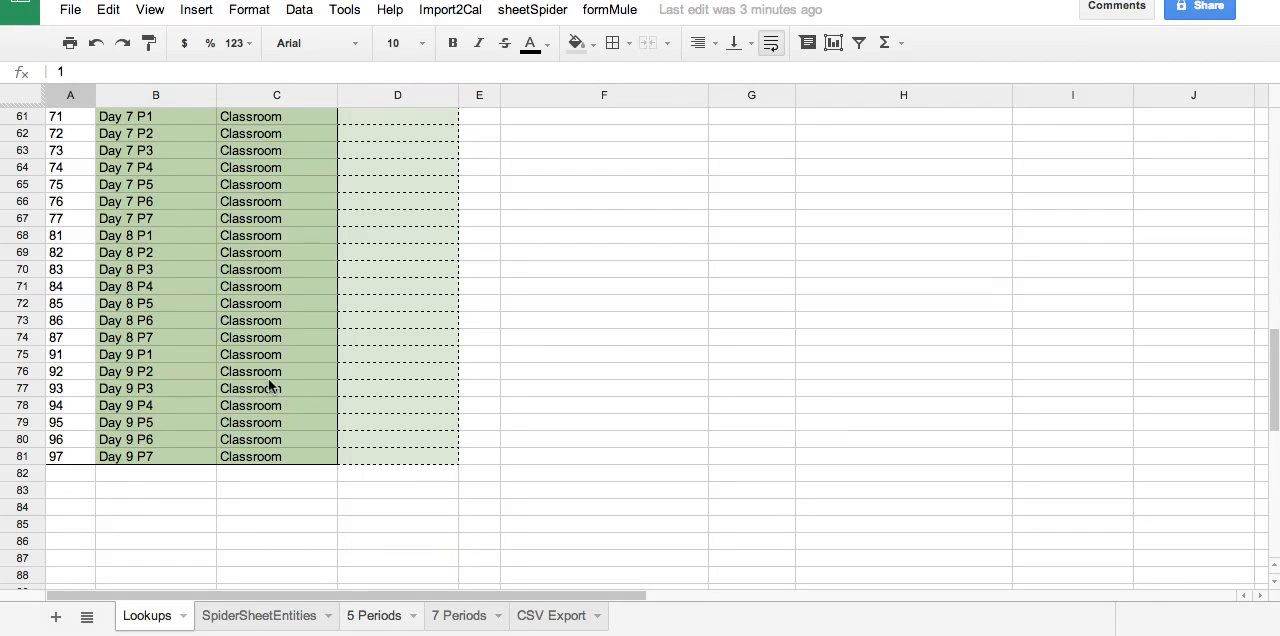
scroll(131, 392, up, 1)
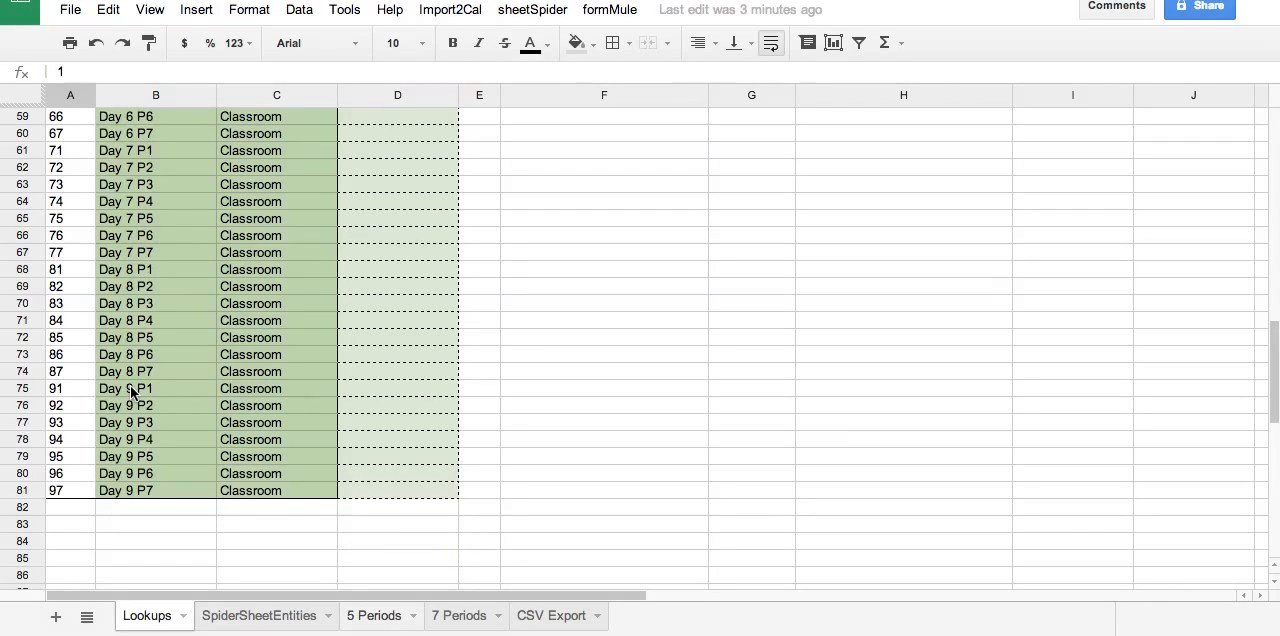
scroll(131, 392, up, 4)
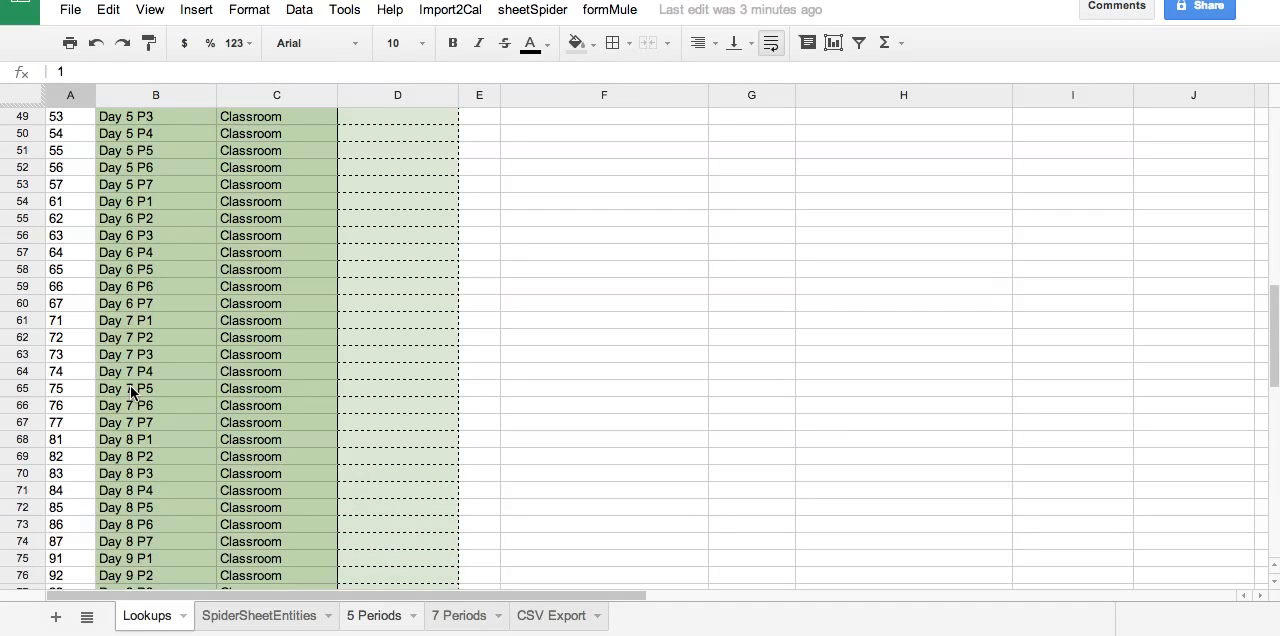
scroll(131, 392, up, 7)
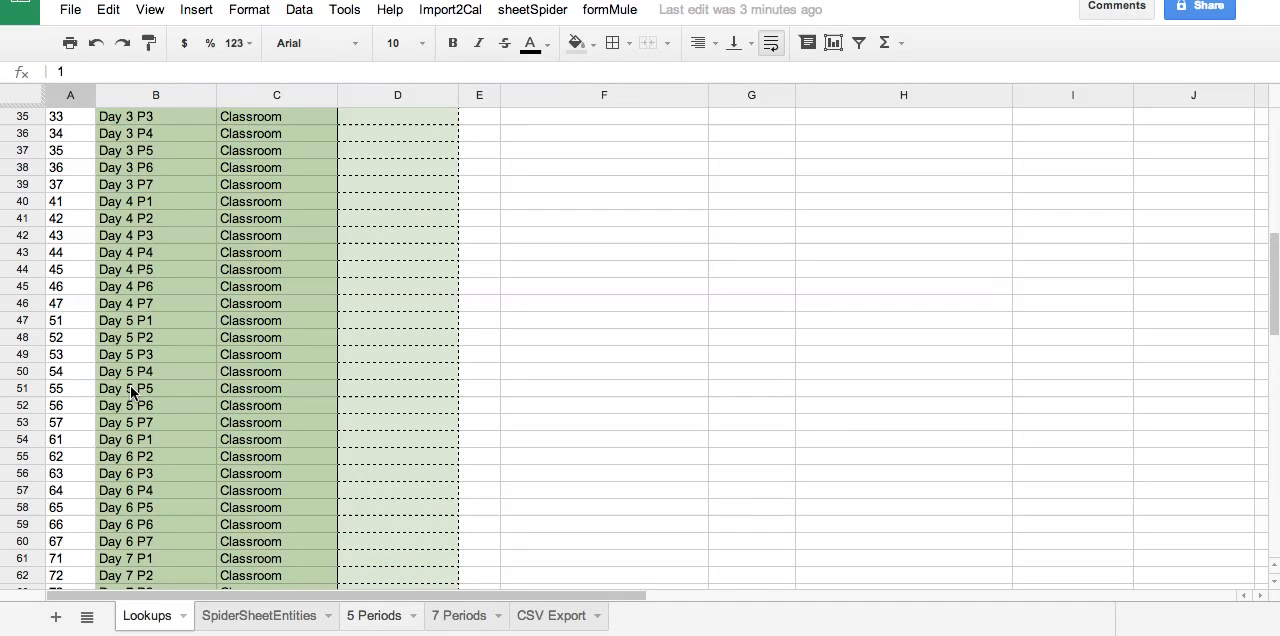
scroll(131, 392, up, 3)
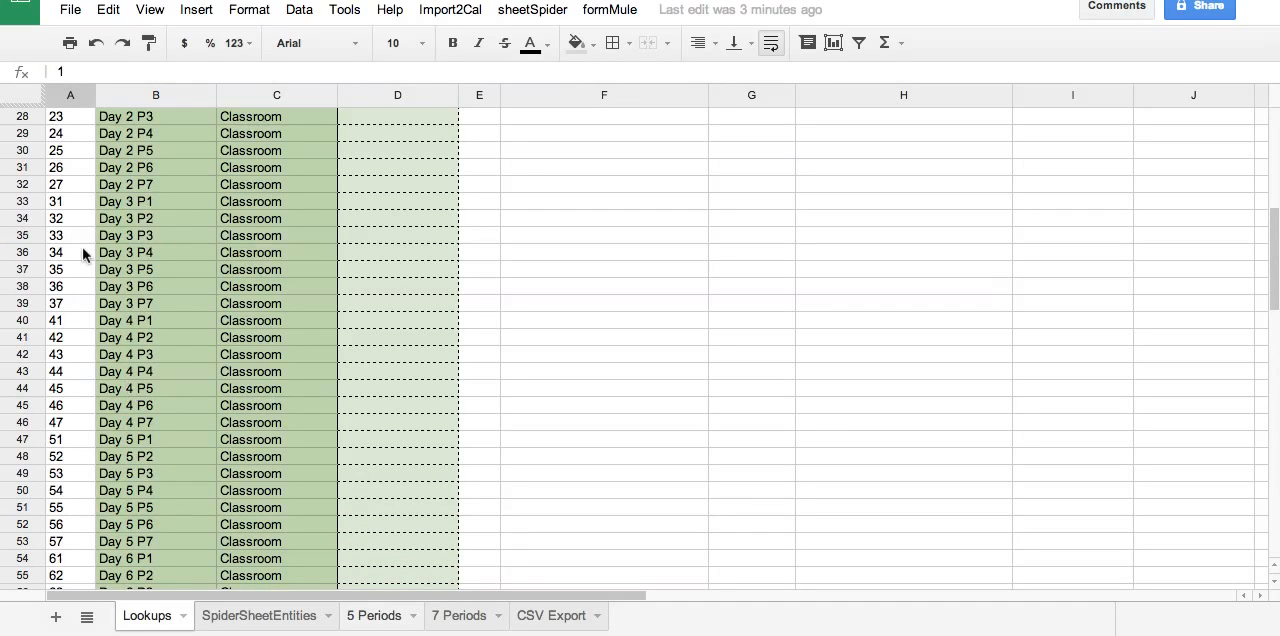
scroll(63, 170, up, 4)
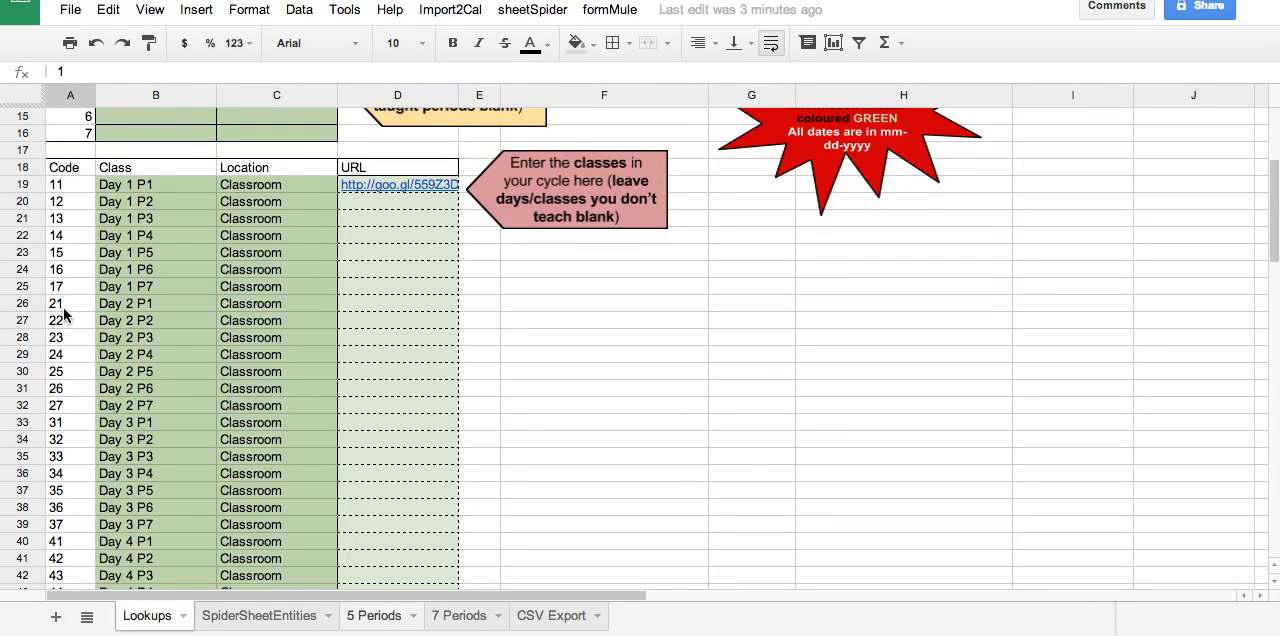
Renumber the codes in cells A26 to A30 of the Lookups sheet as 18, 21, 22, 23 and 24.
click(61, 301)
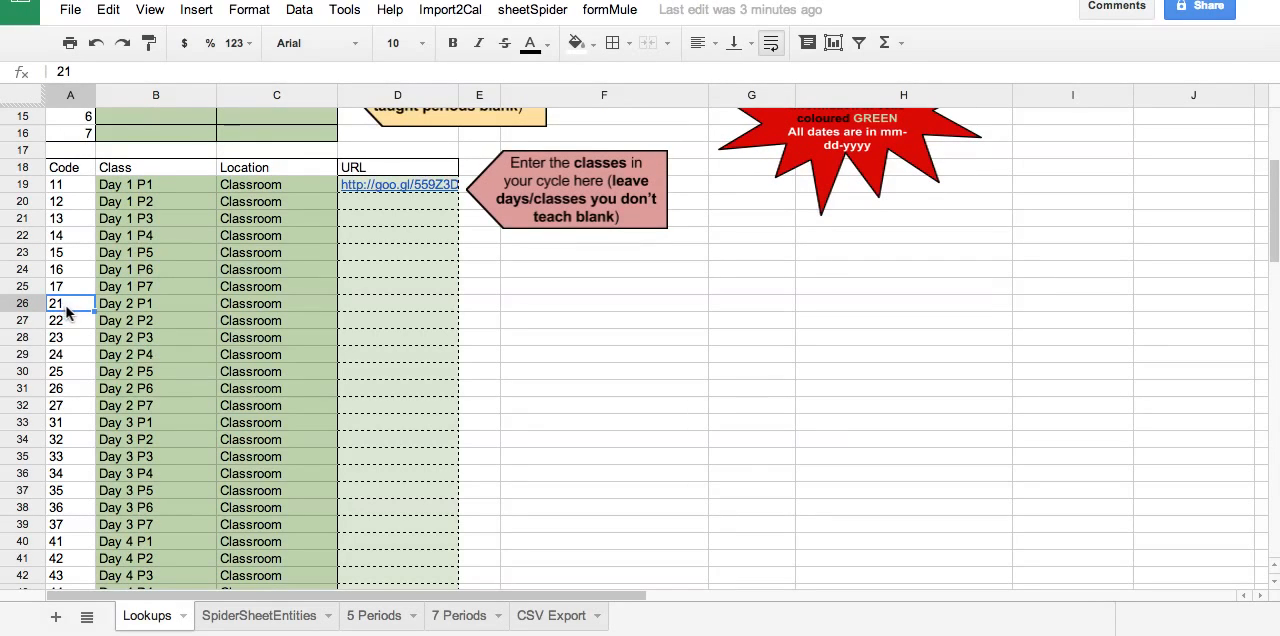
text(18)
key(Return)
text(21)
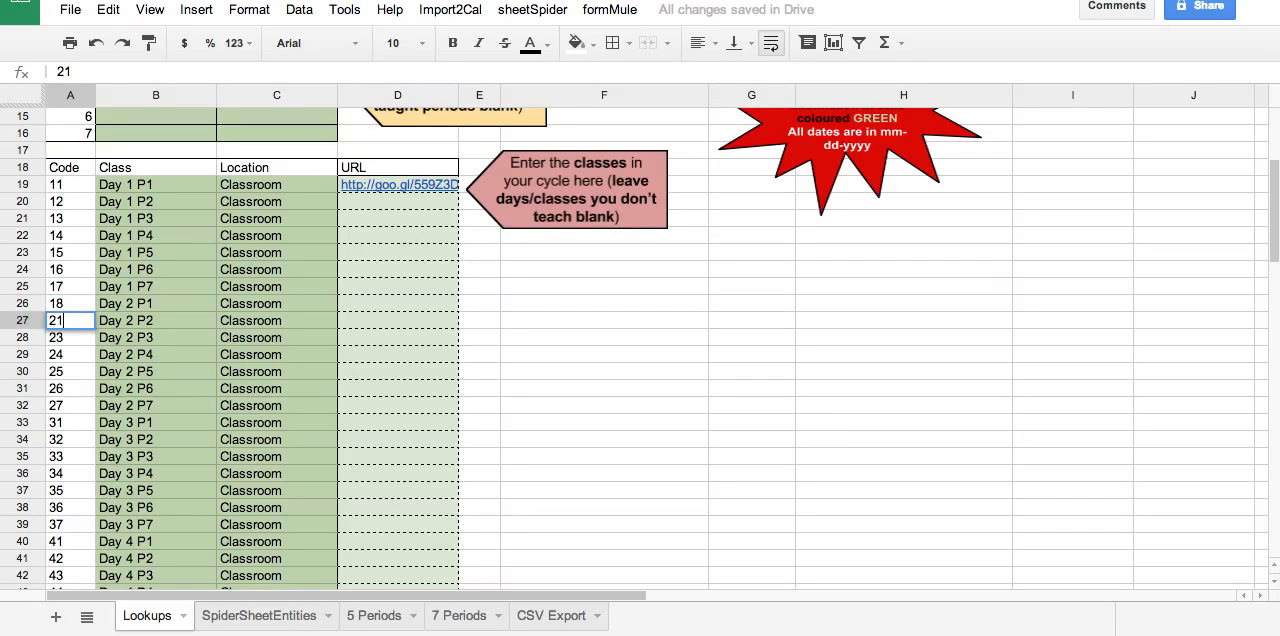
key(Return)
text(22)
key(Return)
text(23)
key(Return)
text(24)
key(Return)
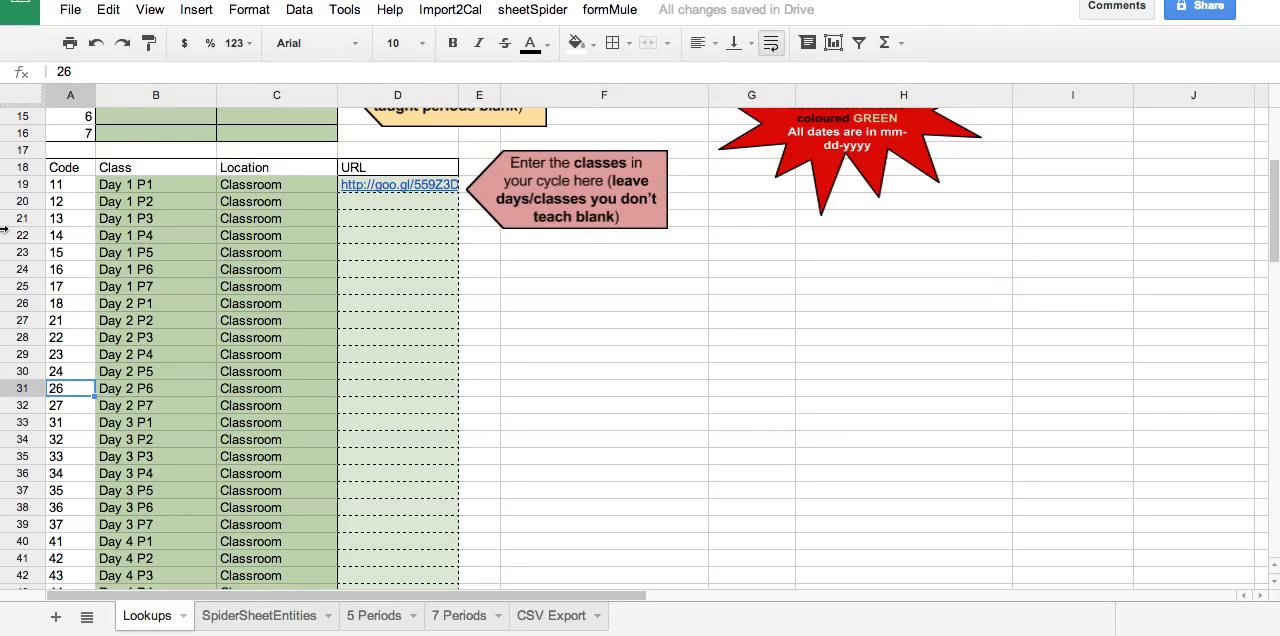
Change the class name for code 18 in cell B26 to Day 1 P8.
click(139, 309)
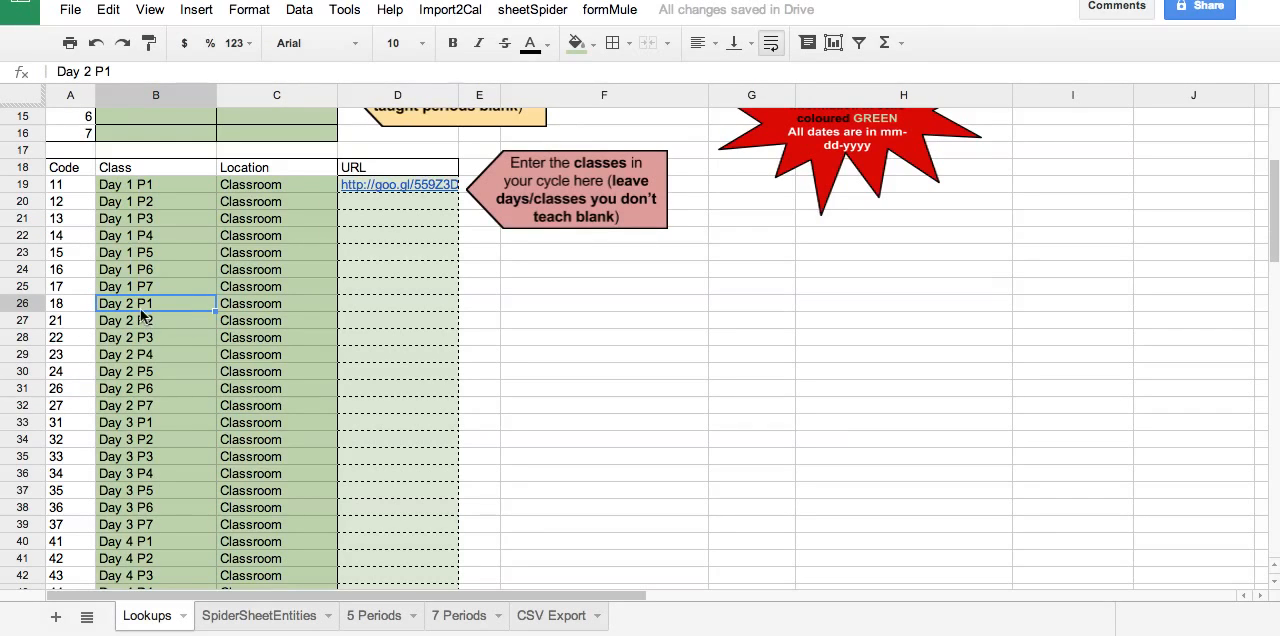
double_click(139, 309)
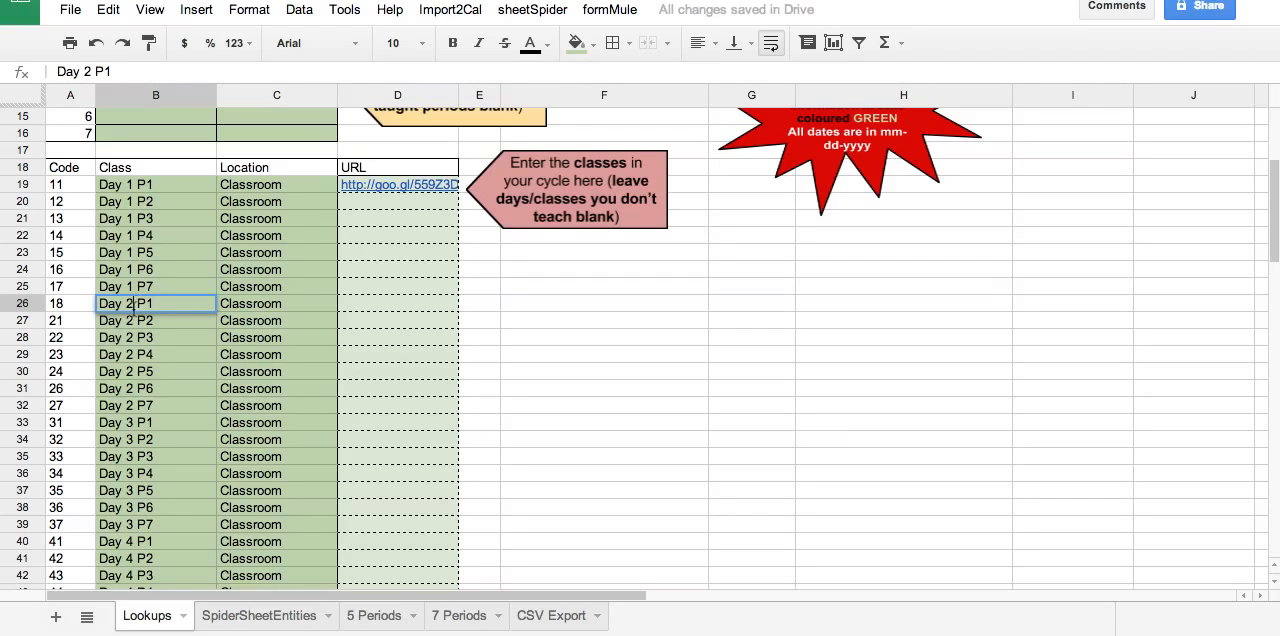
key(BackSpace)
text(1)
key(BackSpace)
text(8)
click(563, 372)
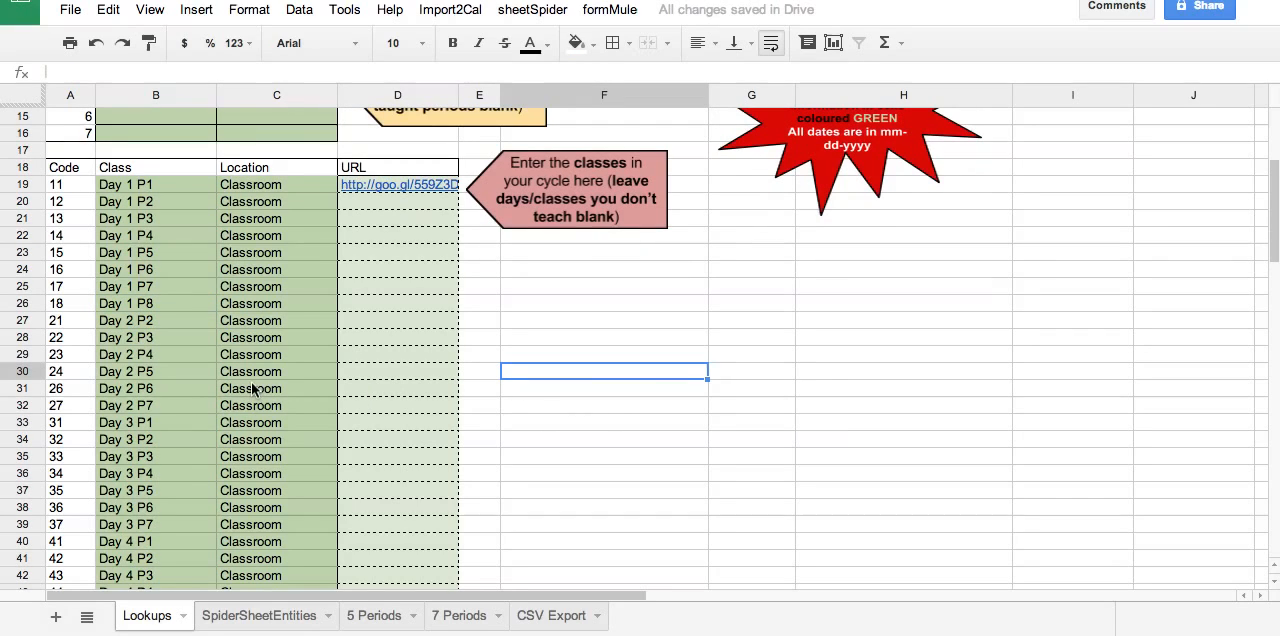
Insert a blank row above row 8, the last Sunday row, on the 7 Periods sheet.
click(461, 618)
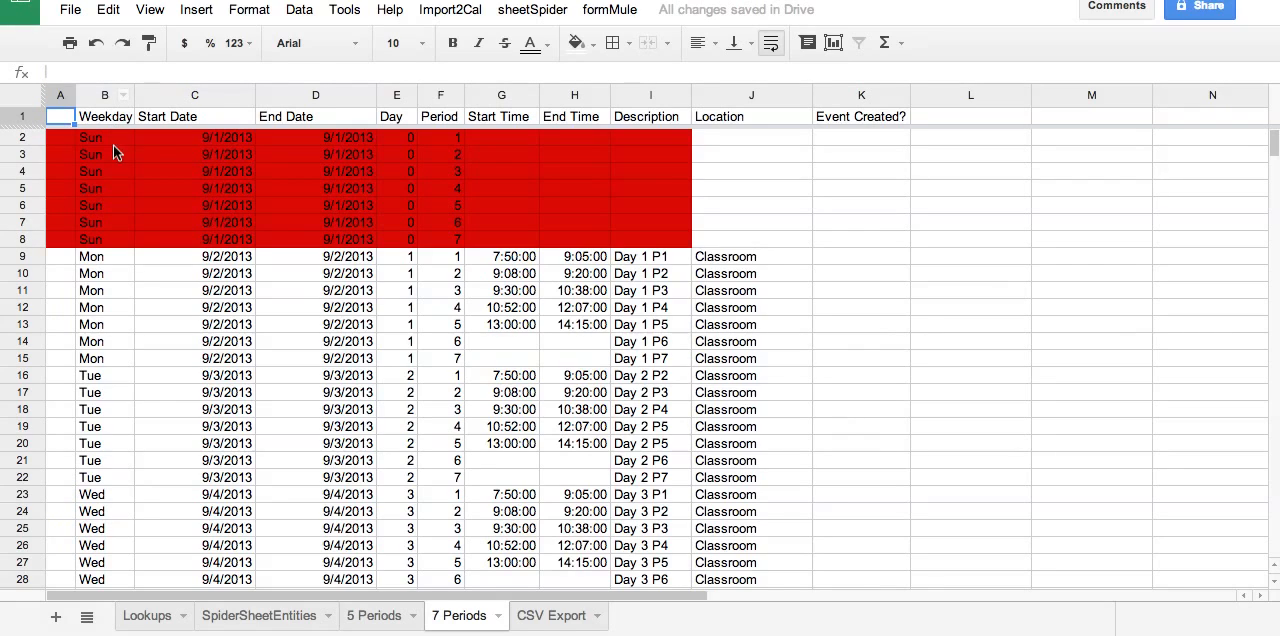
click(17, 240)
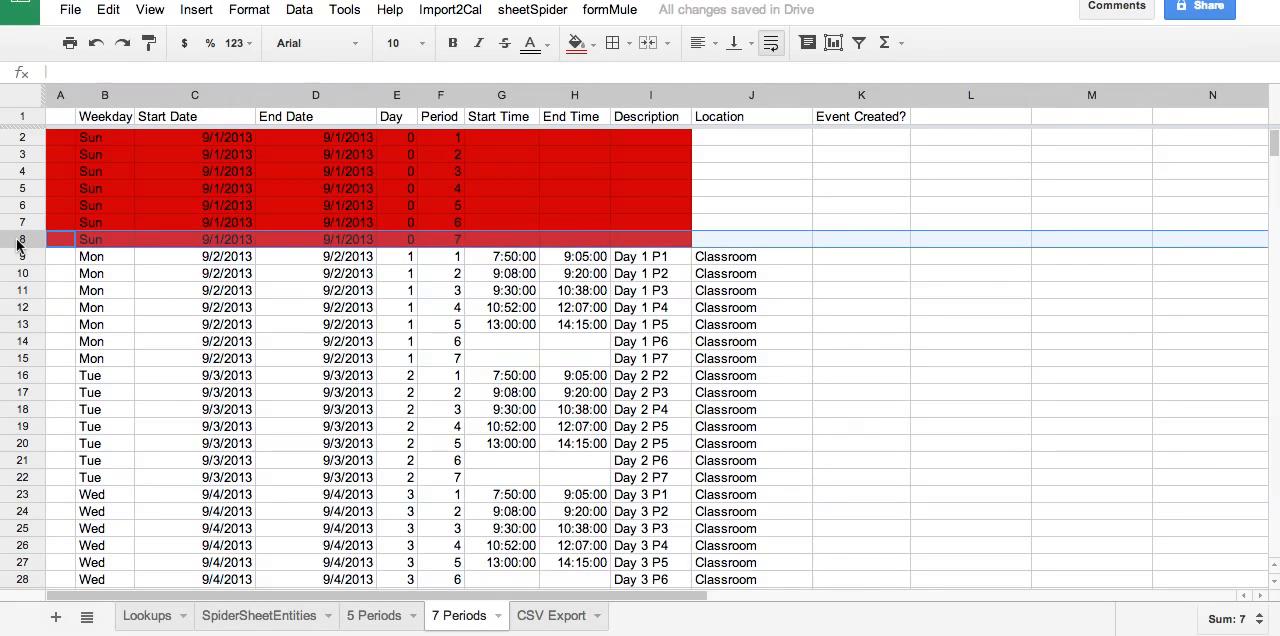
right_click(17, 242)
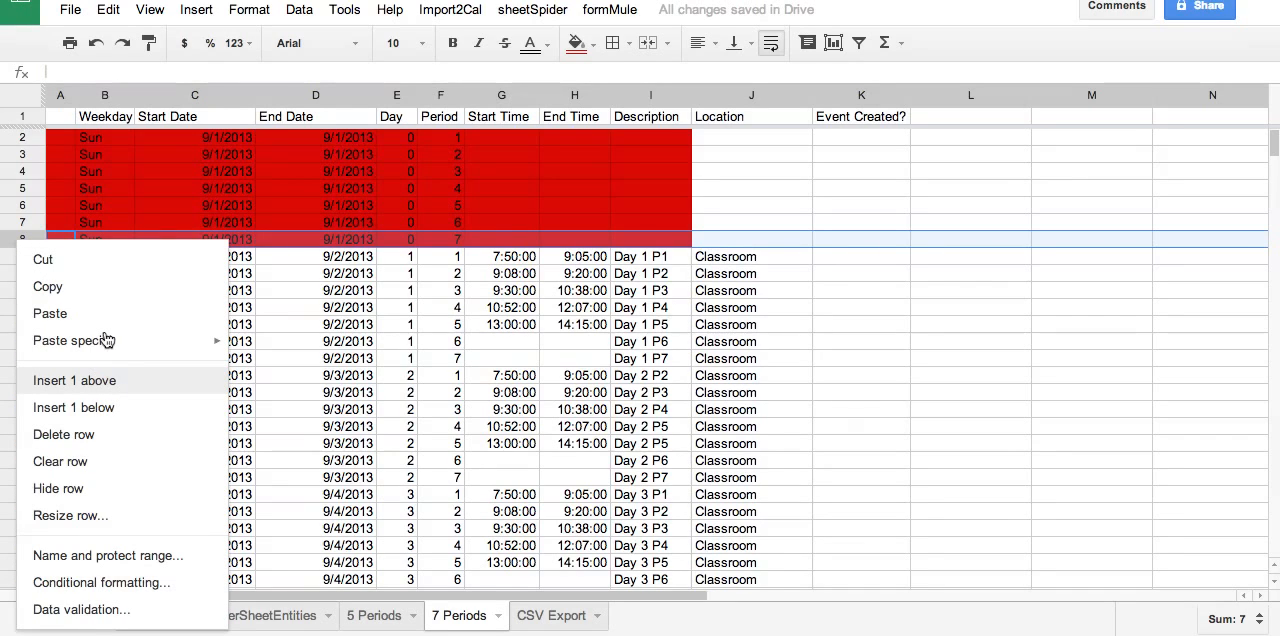
click(105, 382)
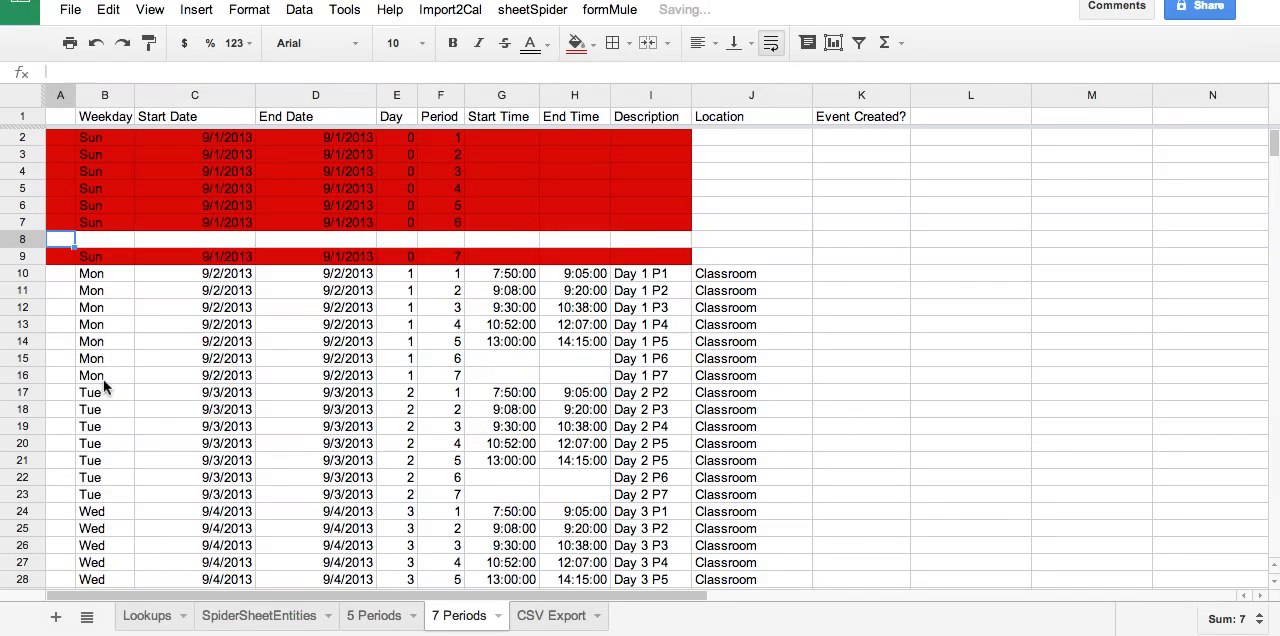
Fill the new row 8 with weekday Sun and 9/1/2013 as both start and end date.
click(100, 240)
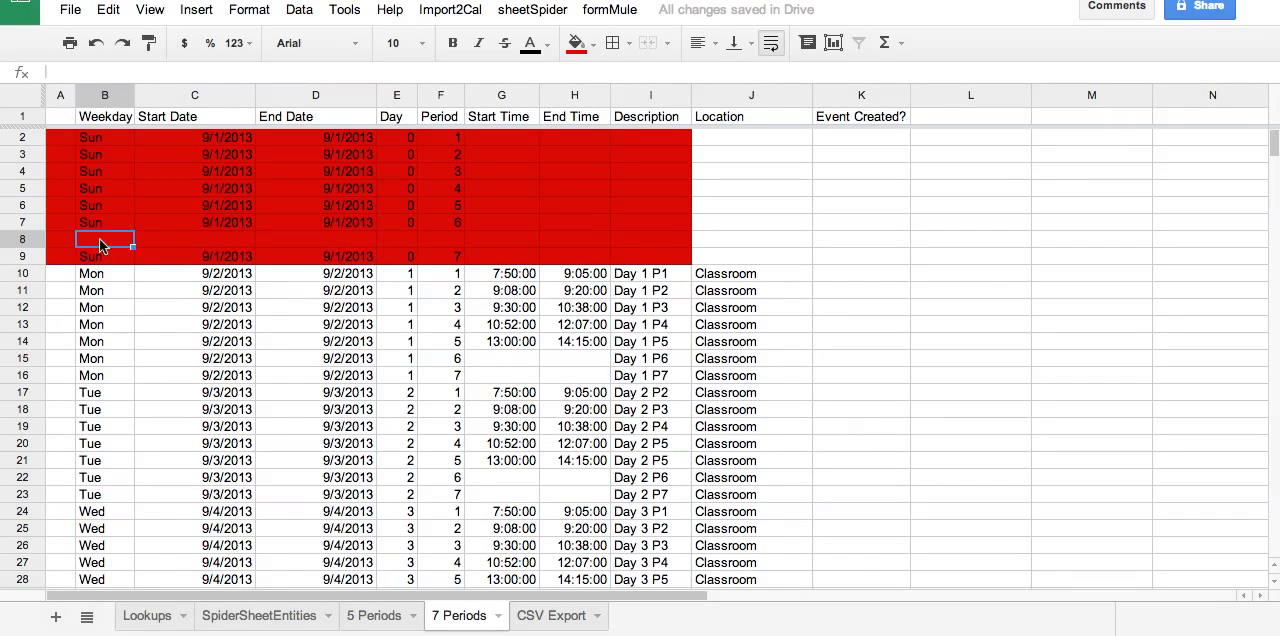
text(Sun)
key(Tab)
key(Tab)
key(Tab)
key(Left)
key(Left)
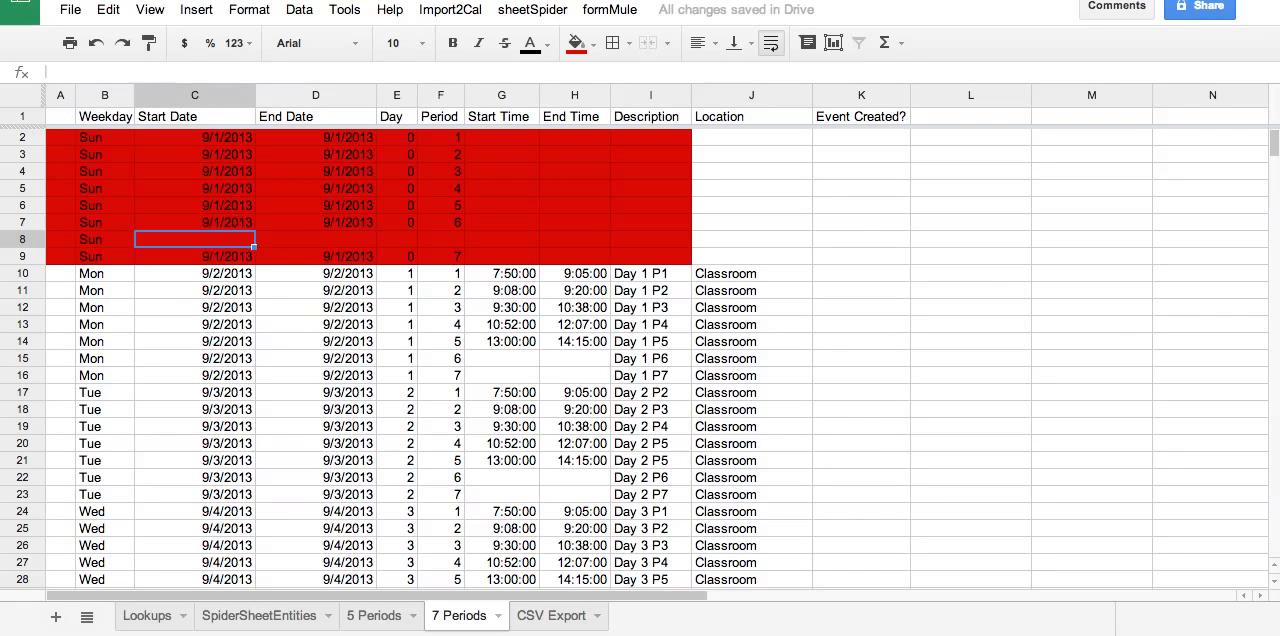
text(9/1/)
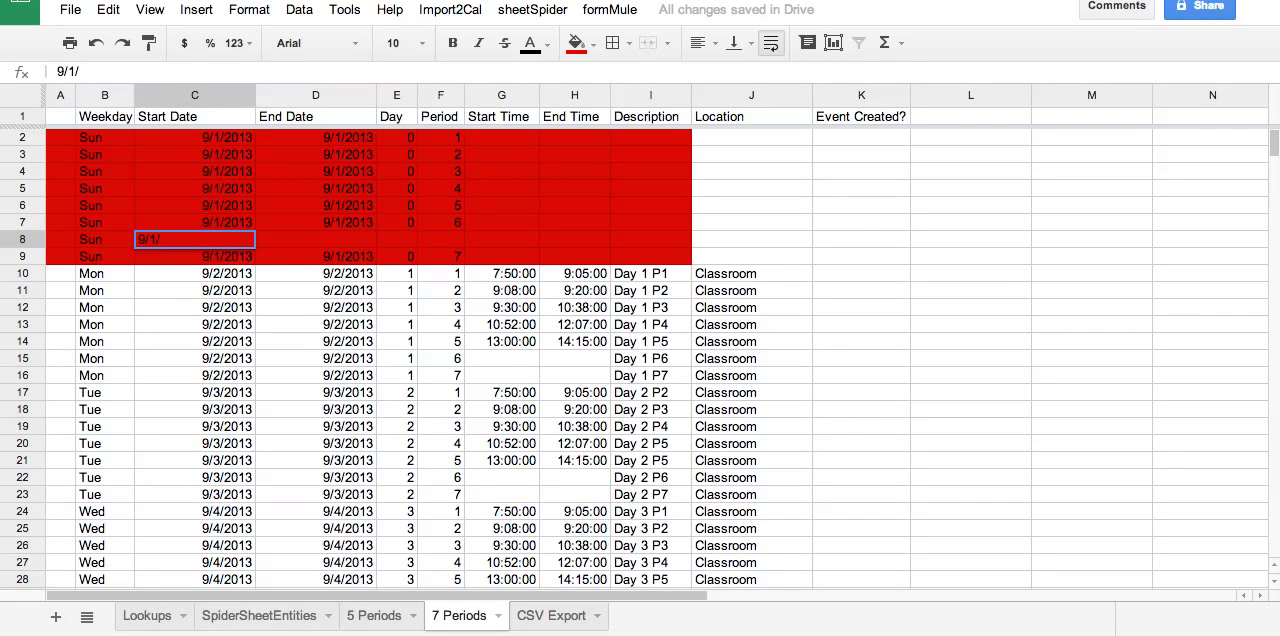
text(2013)
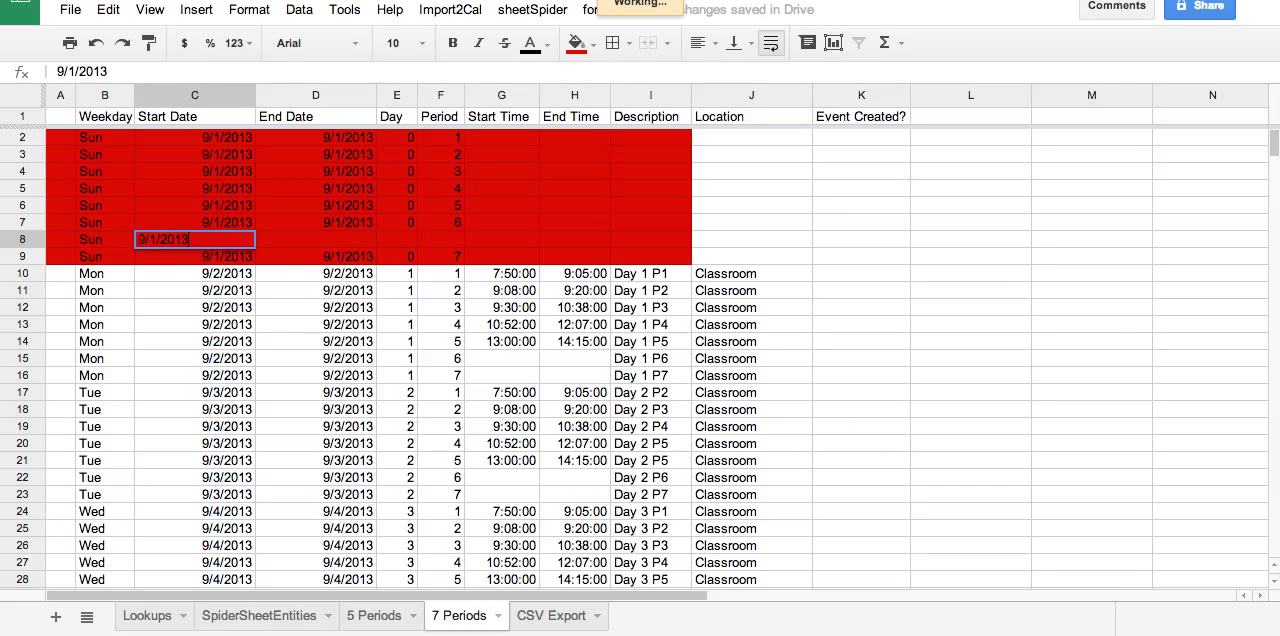
key(Tab)
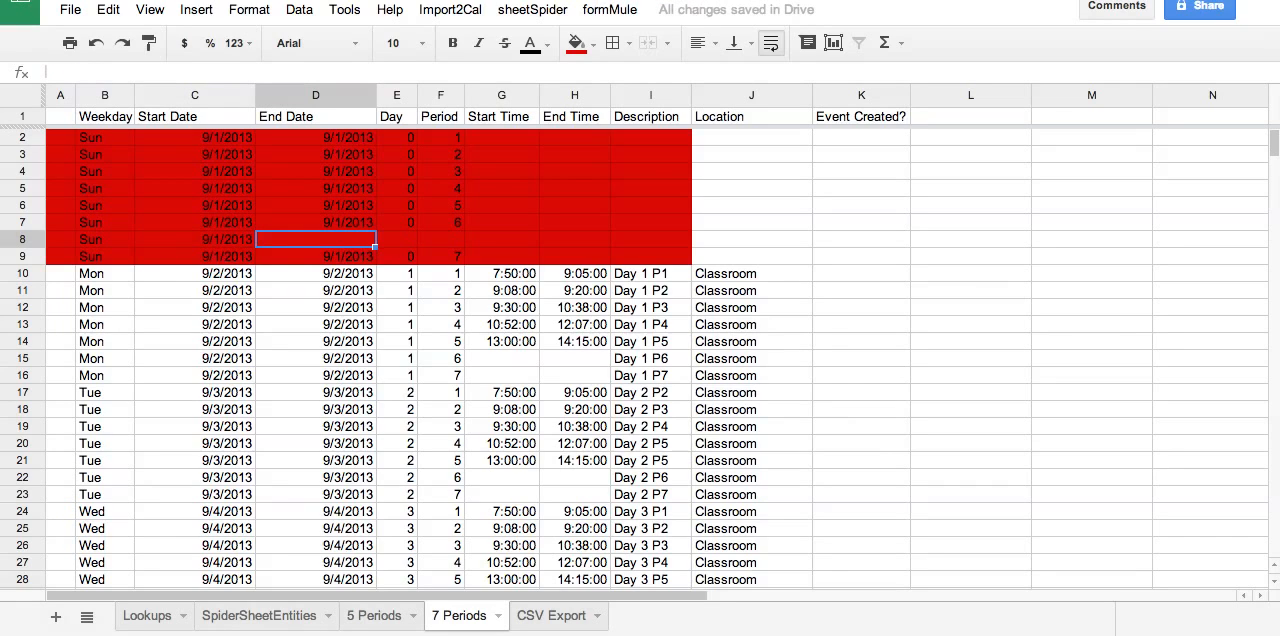
text(9/1/2013)
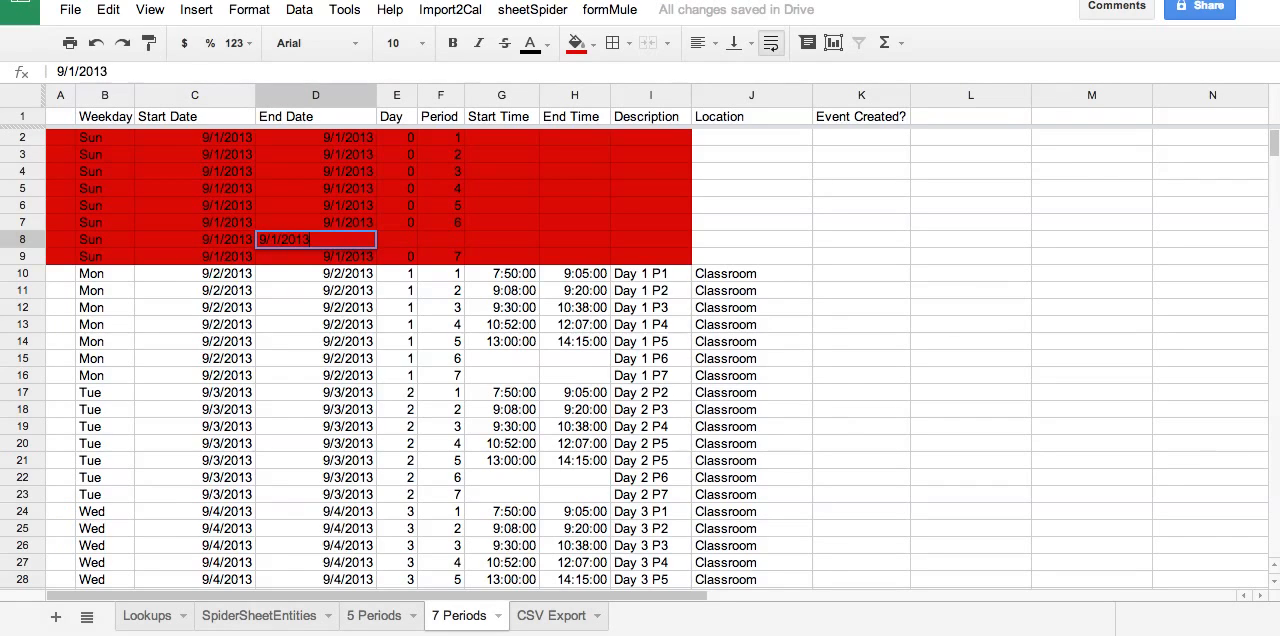
Enter day 0 and period 7 in row 8, and set the period in row 9 to 8.
key(Tab)
text(0)
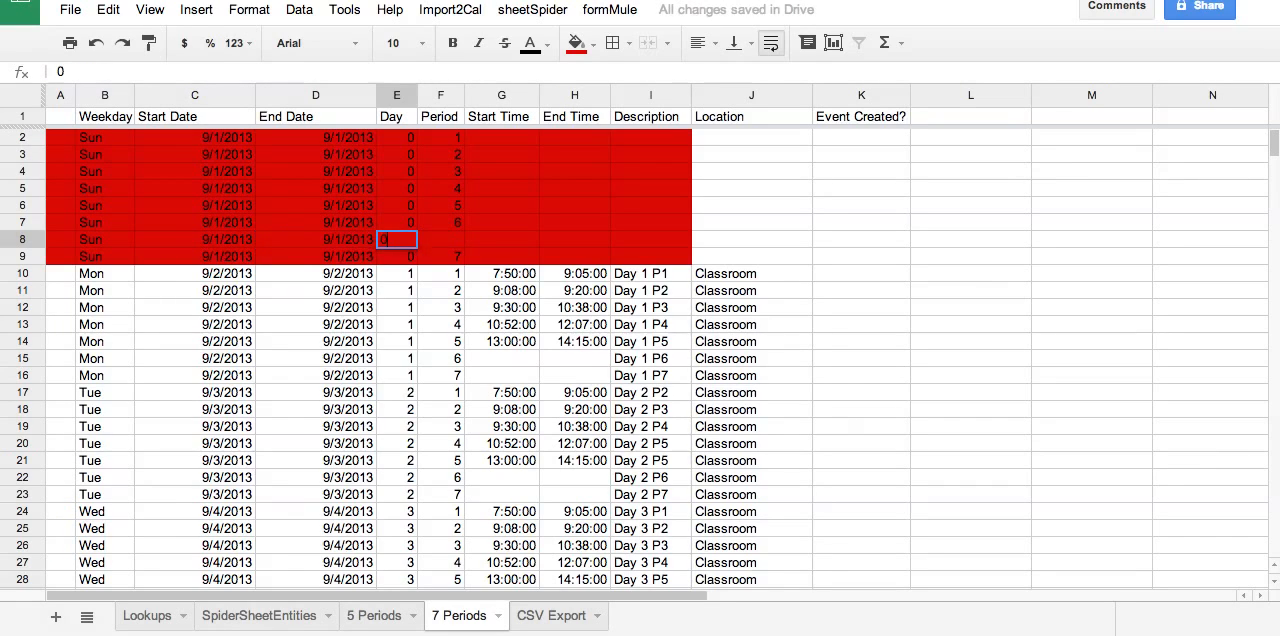
key(Tab)
text(7)
key(Return)
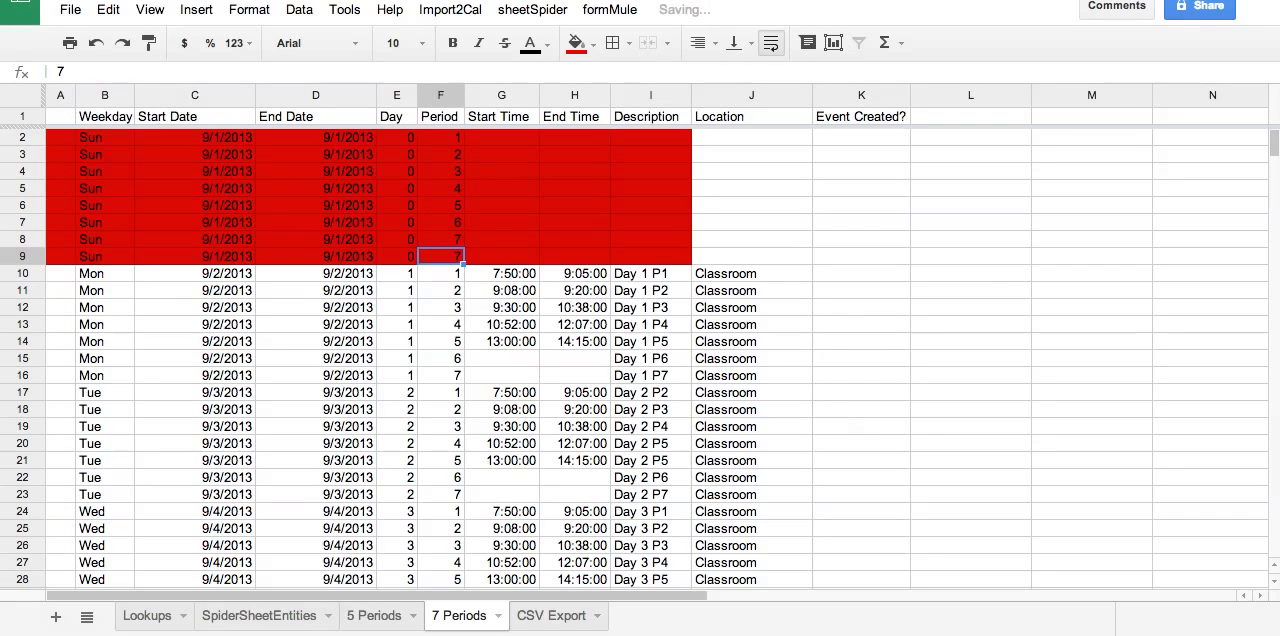
text(8)
key(Return)
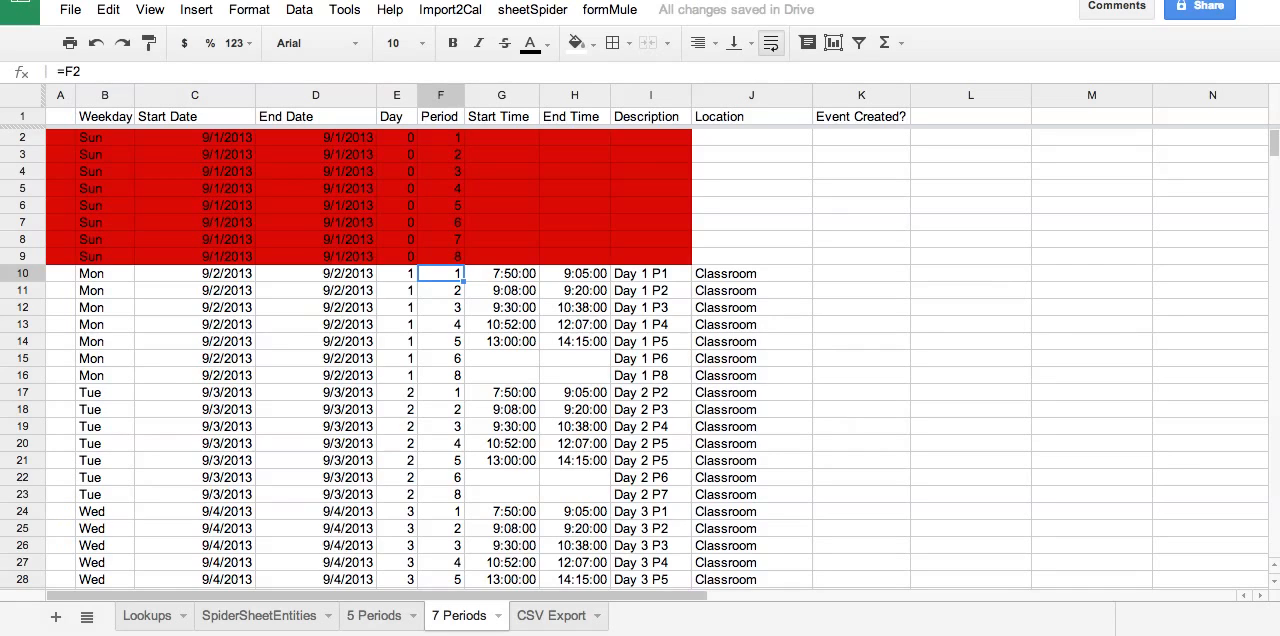
Examine the End Date, Weekday and Day formulas in row 10 and the Period formulas from F10 down to F16.
key(Left)
key(Left)
key(Left)
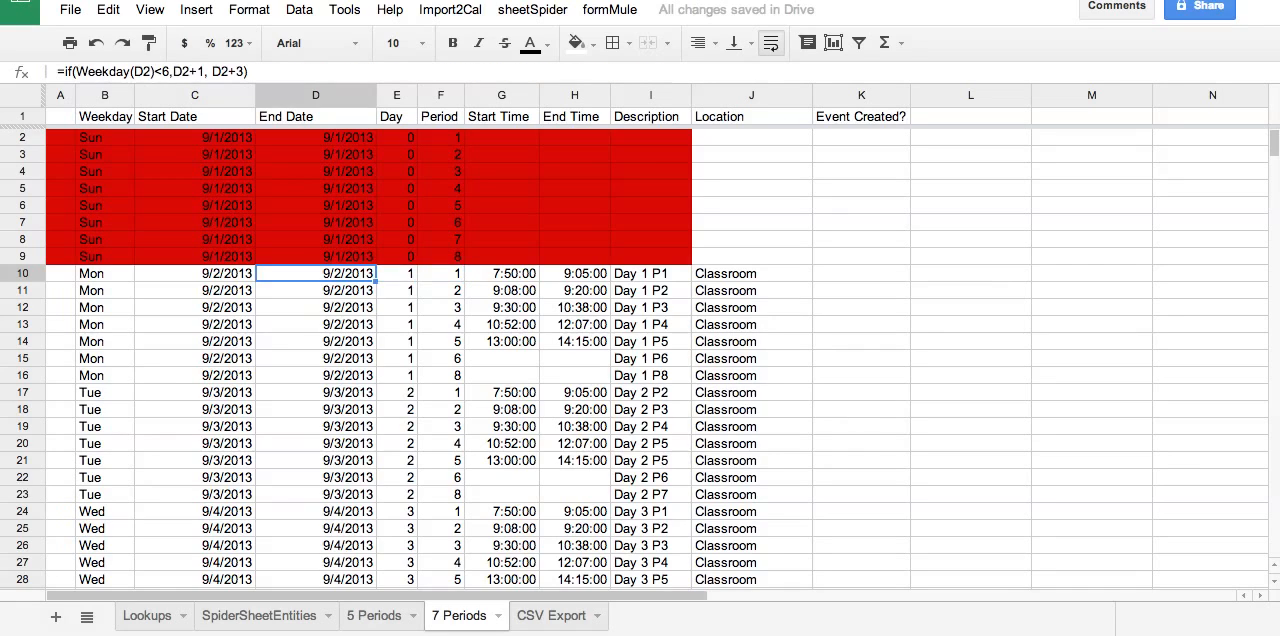
key(Left)
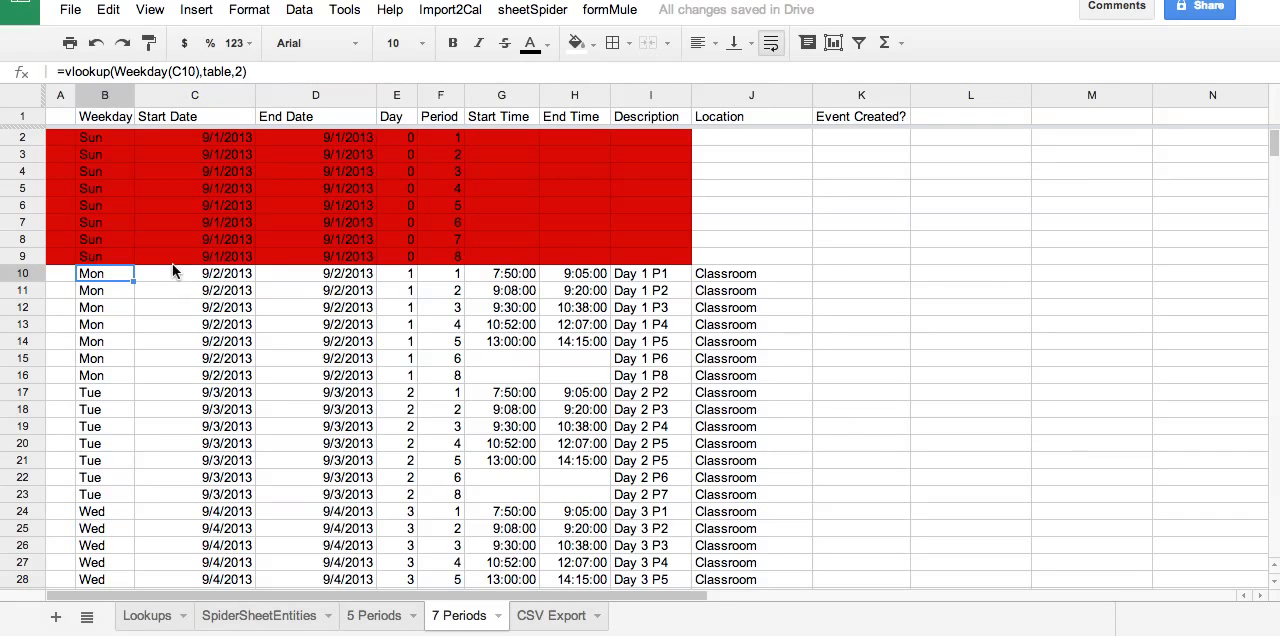
click(404, 276)
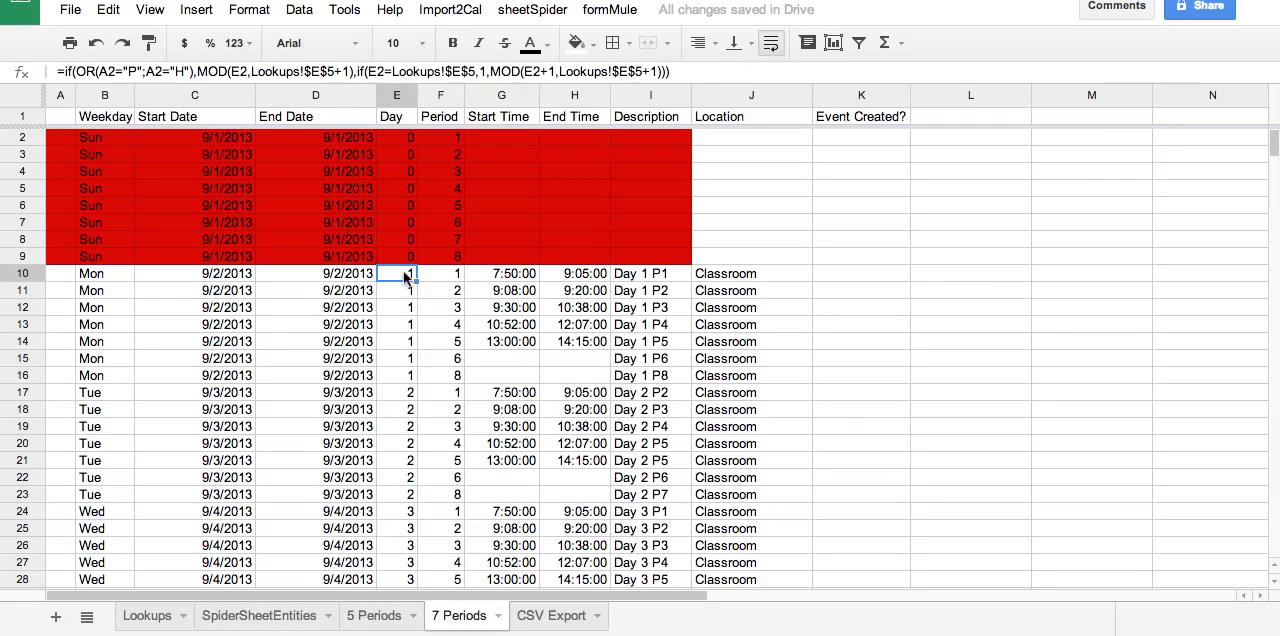
click(437, 276)
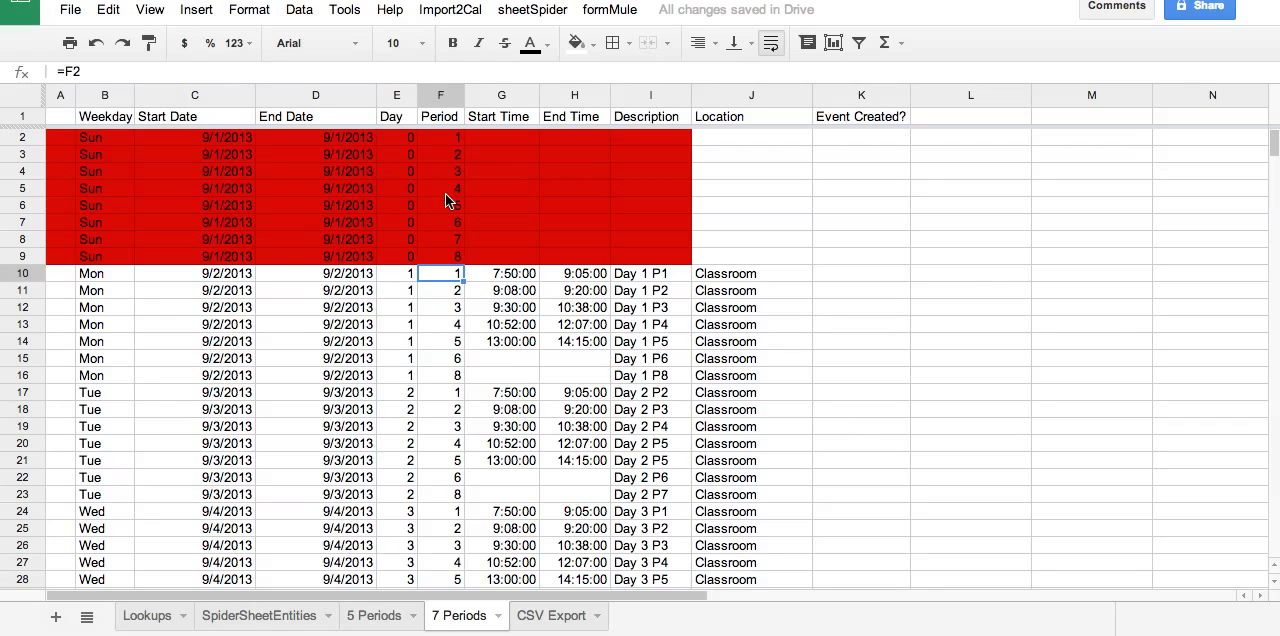
click(455, 293)
key(Down)
key(Down)
key(Down)
key(Down)
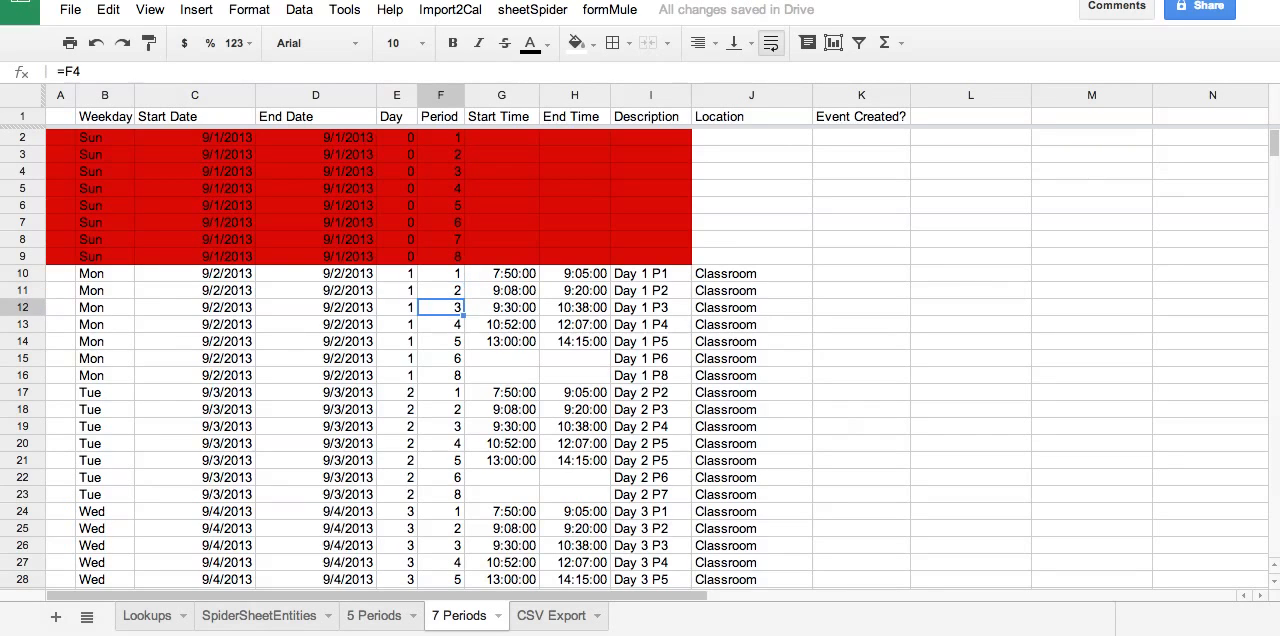
key(Down)
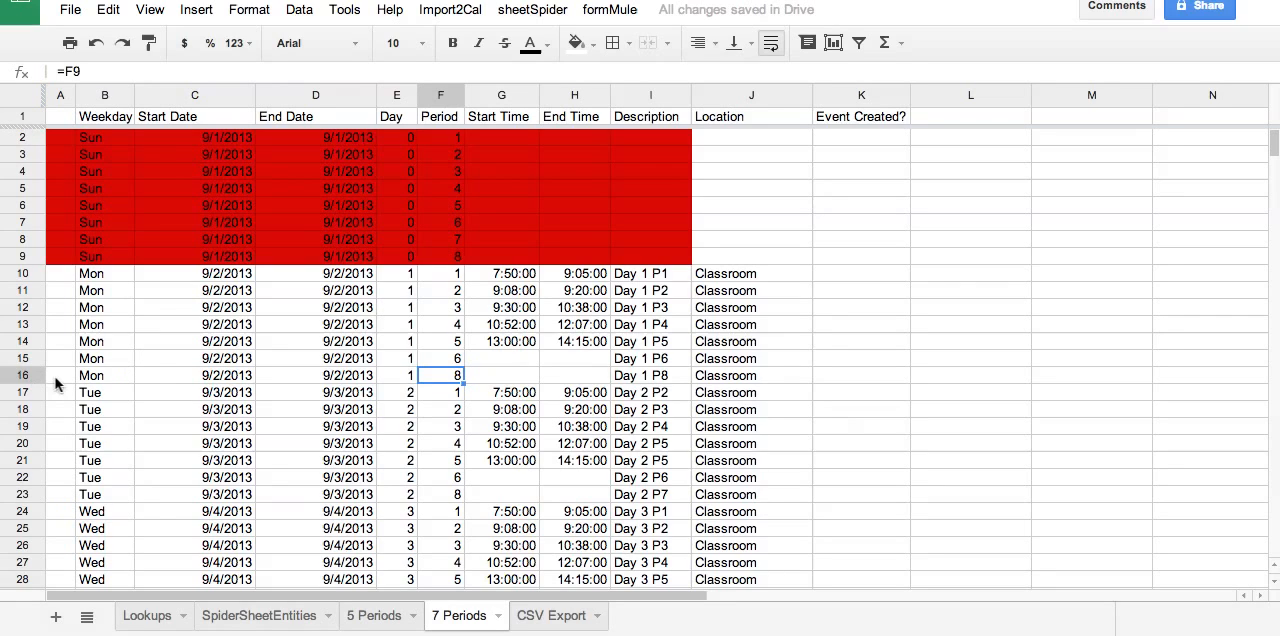
Fill the Period formula from cell F10 down through F23.
click(458, 276)
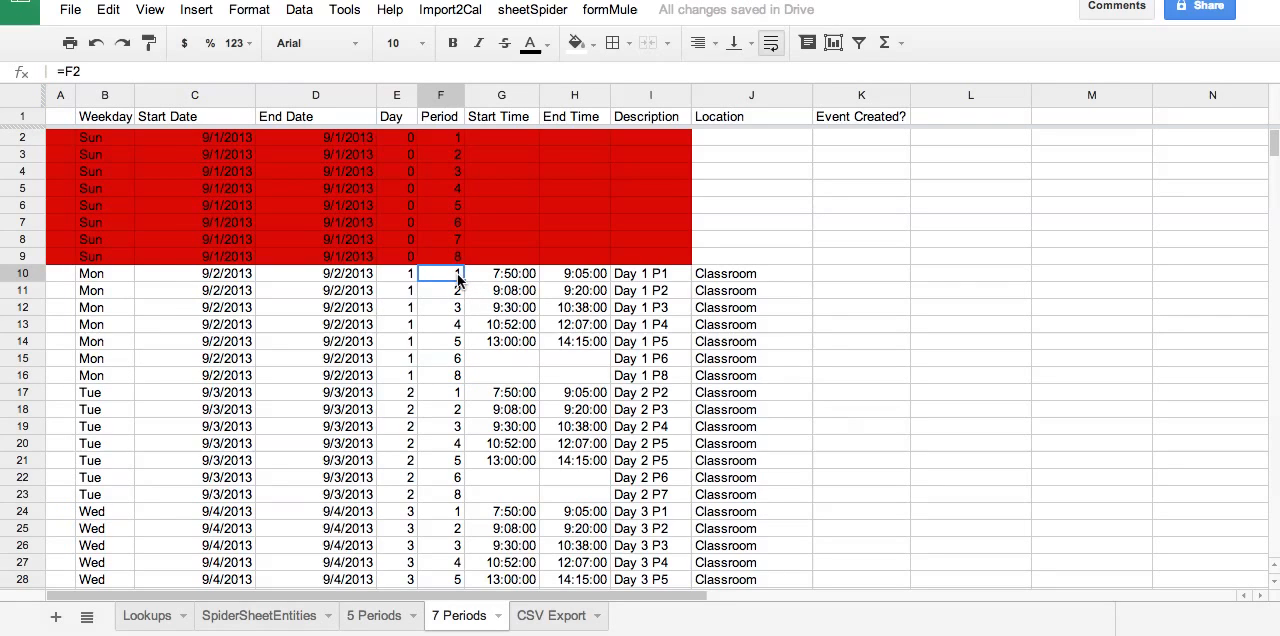
drag(463, 284, 464, 500)
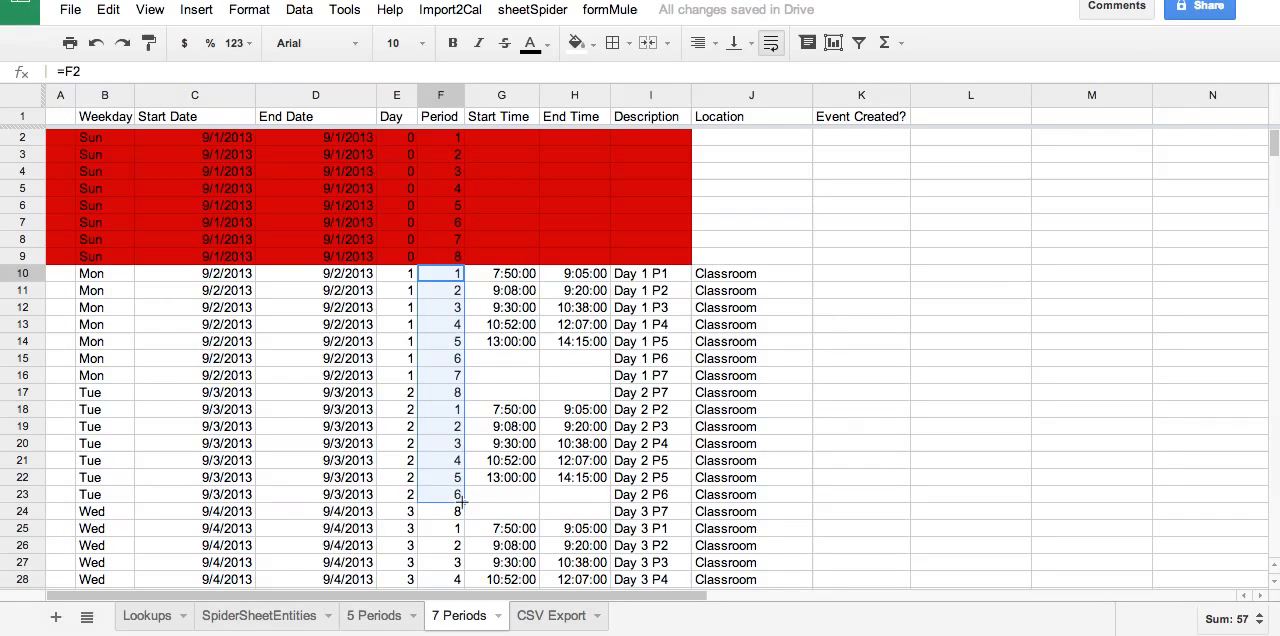
Extend the Period formula fill down through F25 and fill the Day formula from E10 down through E25.
drag(465, 502, 467, 528)
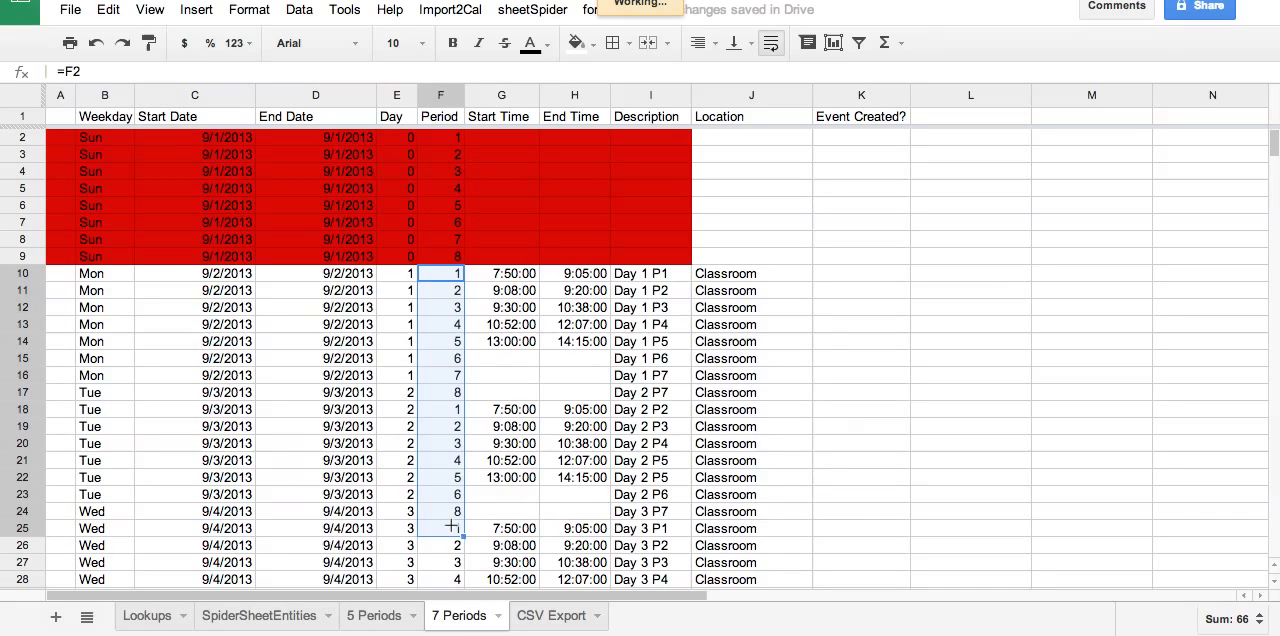
drag(452, 528, 452, 535)
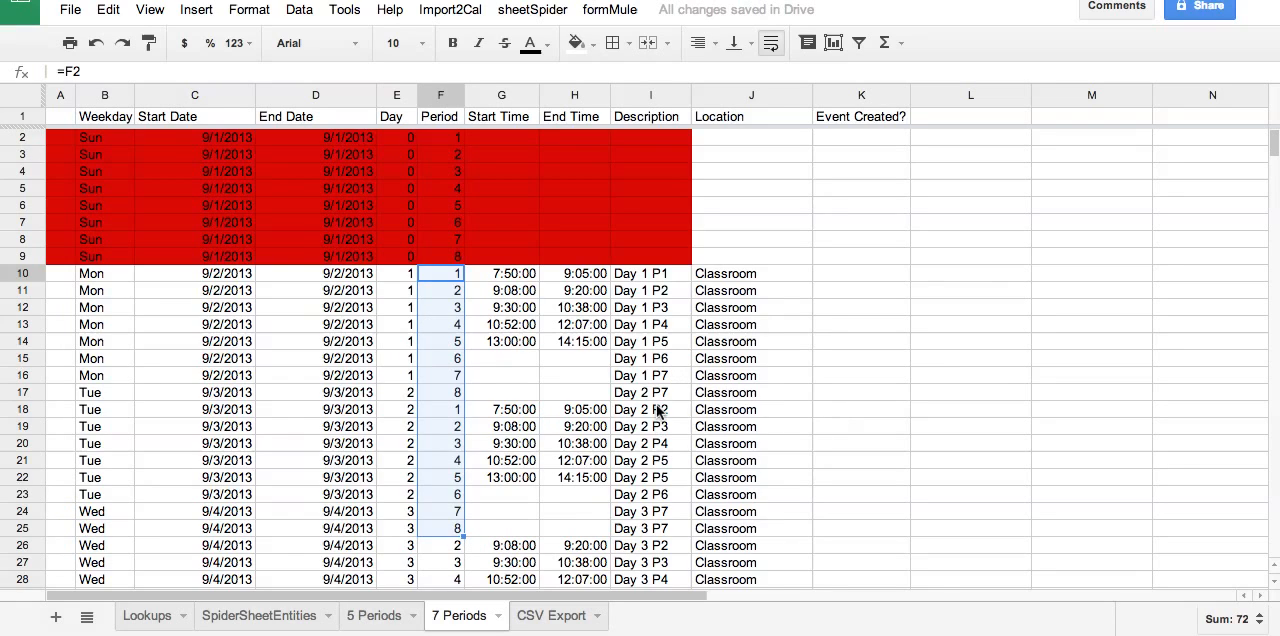
click(403, 273)
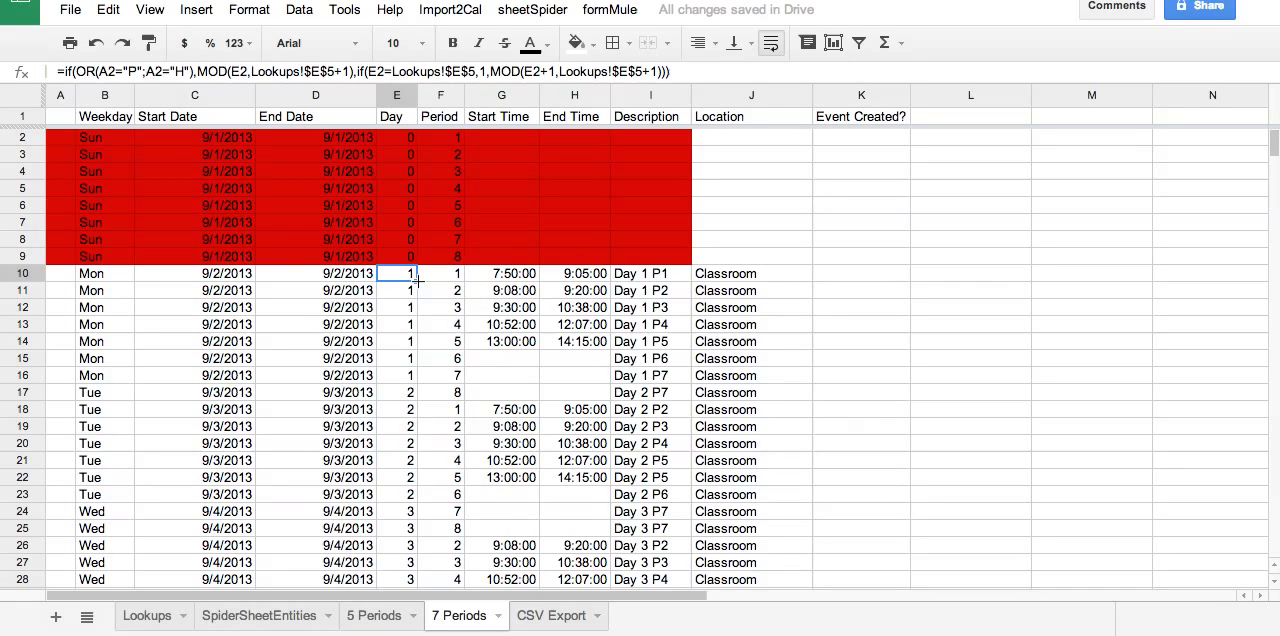
drag(417, 282, 415, 532)
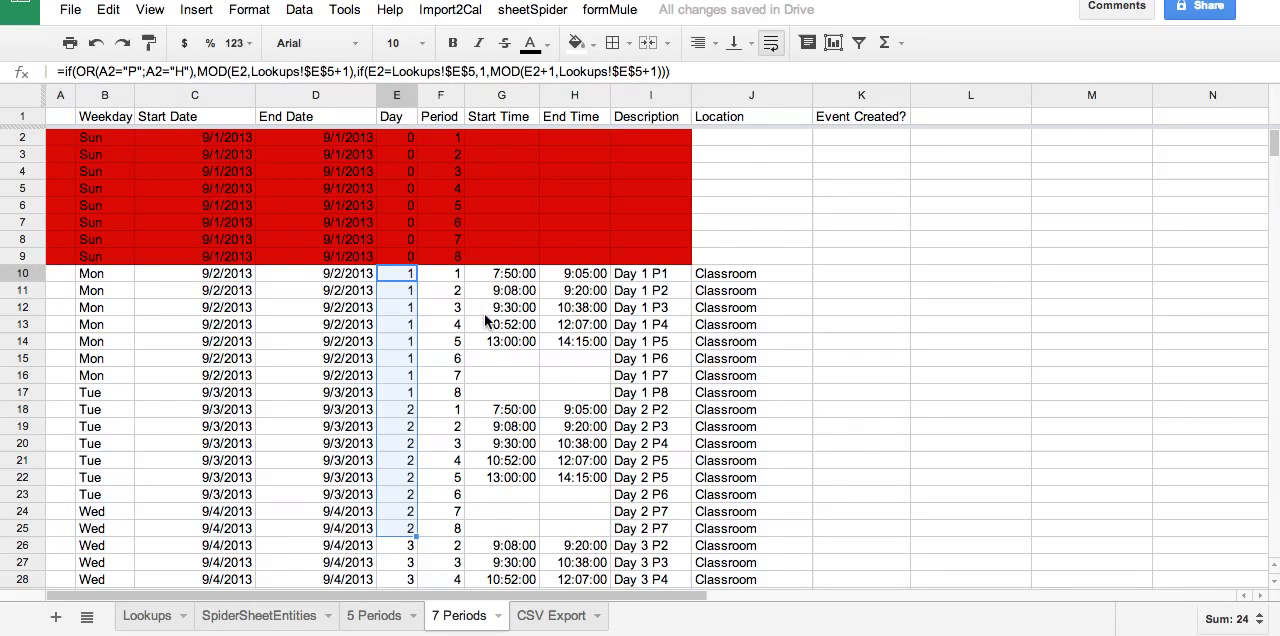
Fill the last timetable row, B1528 to J1528, down through row 1538 on the 7 Periods sheet.
scroll(484, 313, down, 10)
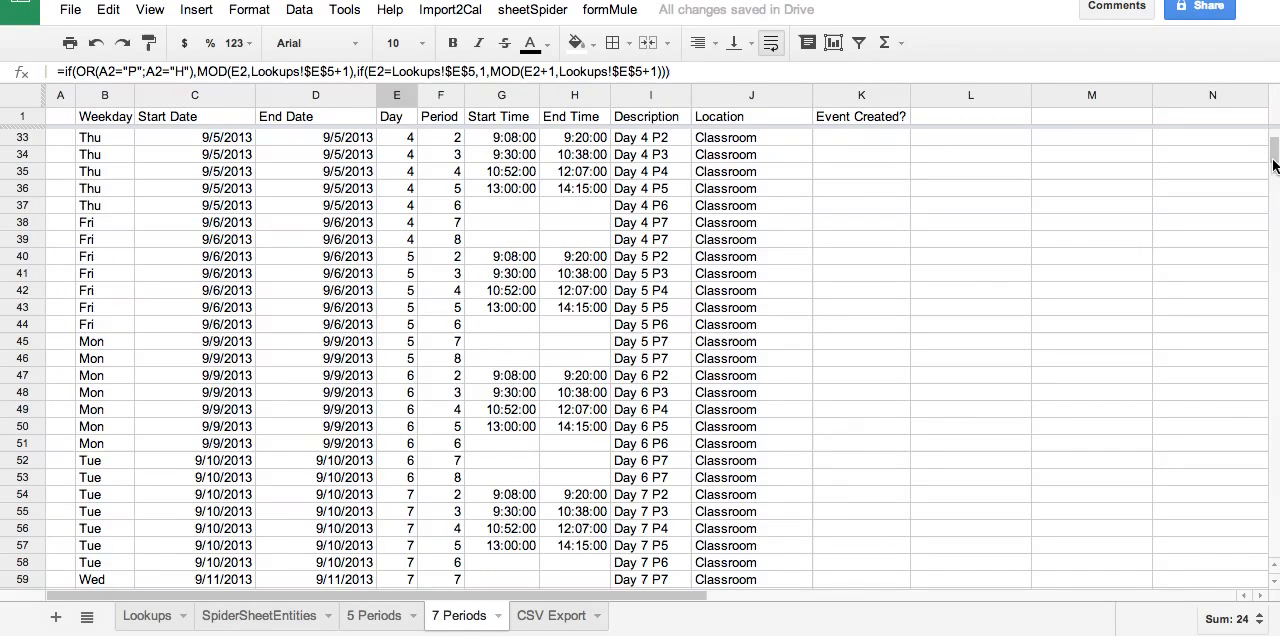
scroll(1274, 243, down, 1)
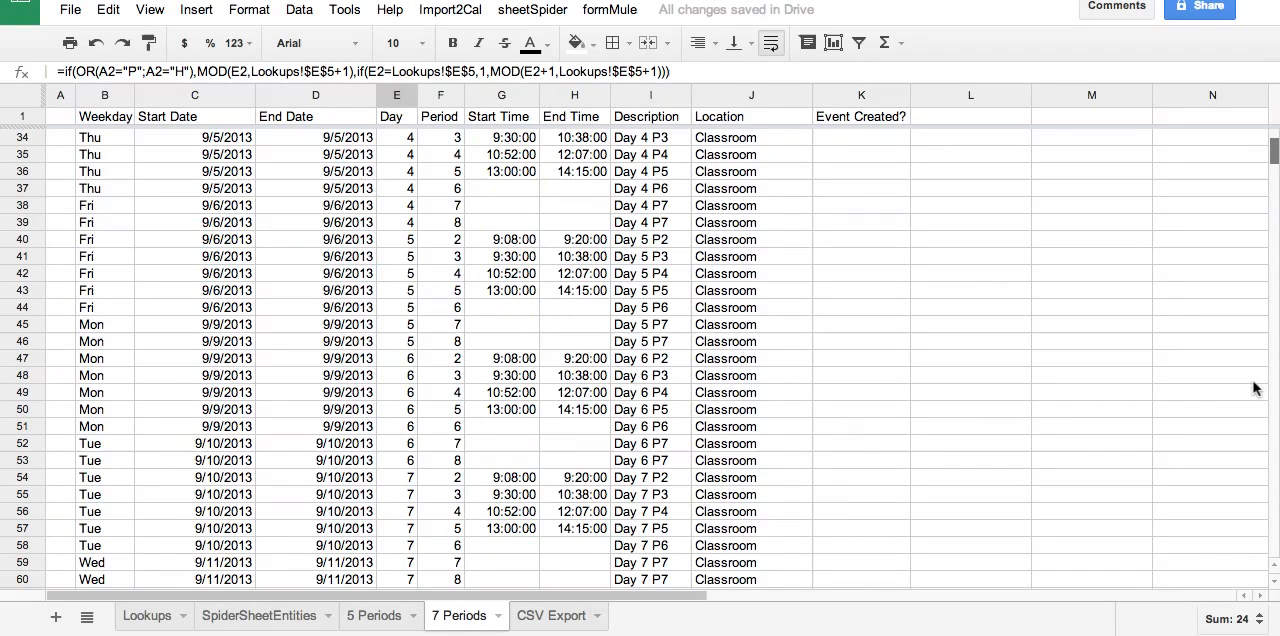
click(1273, 510)
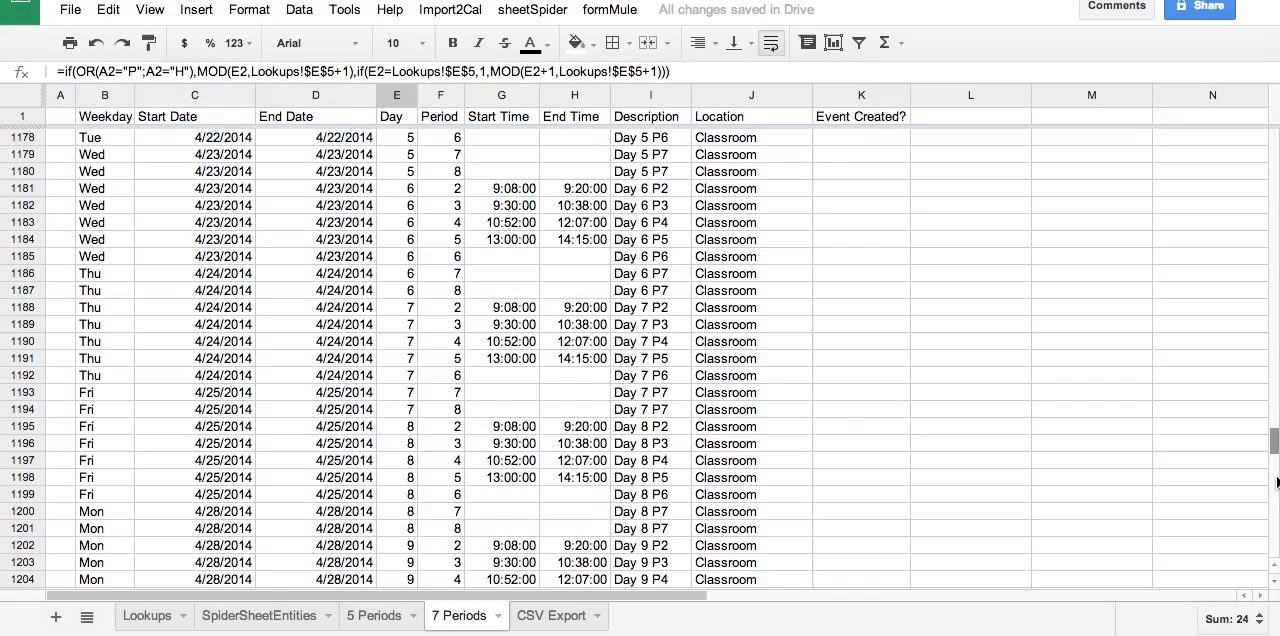
drag(1275, 441, 1275, 558)
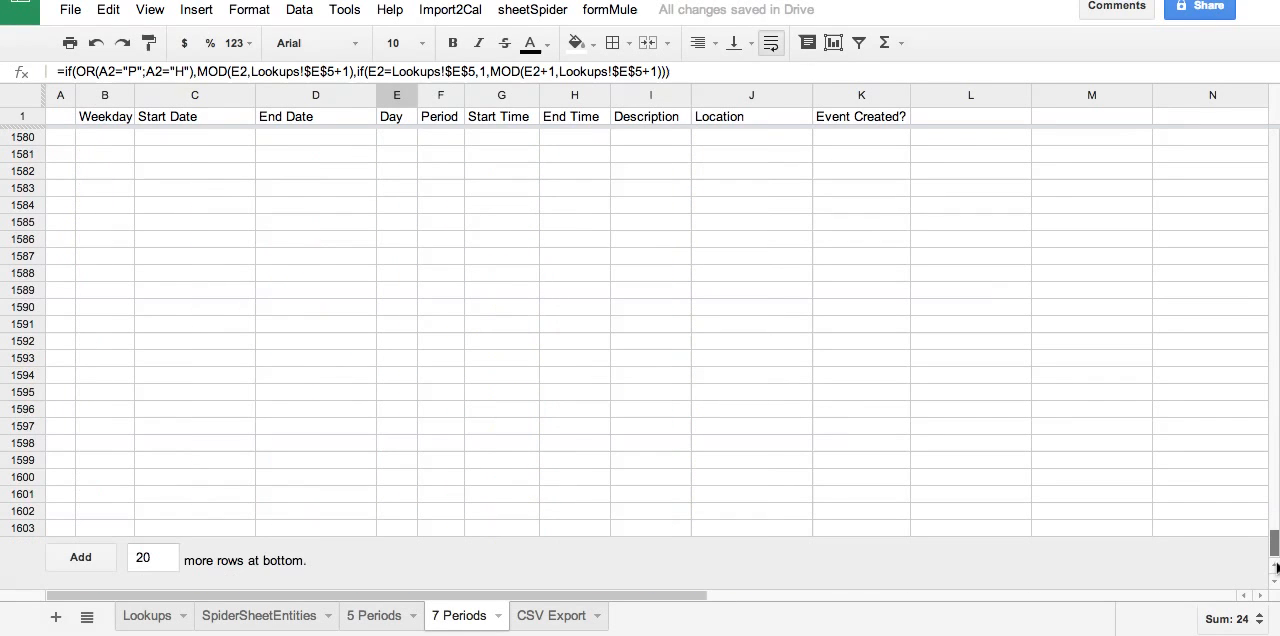
click(1272, 451)
drag(1272, 495, 1276, 556)
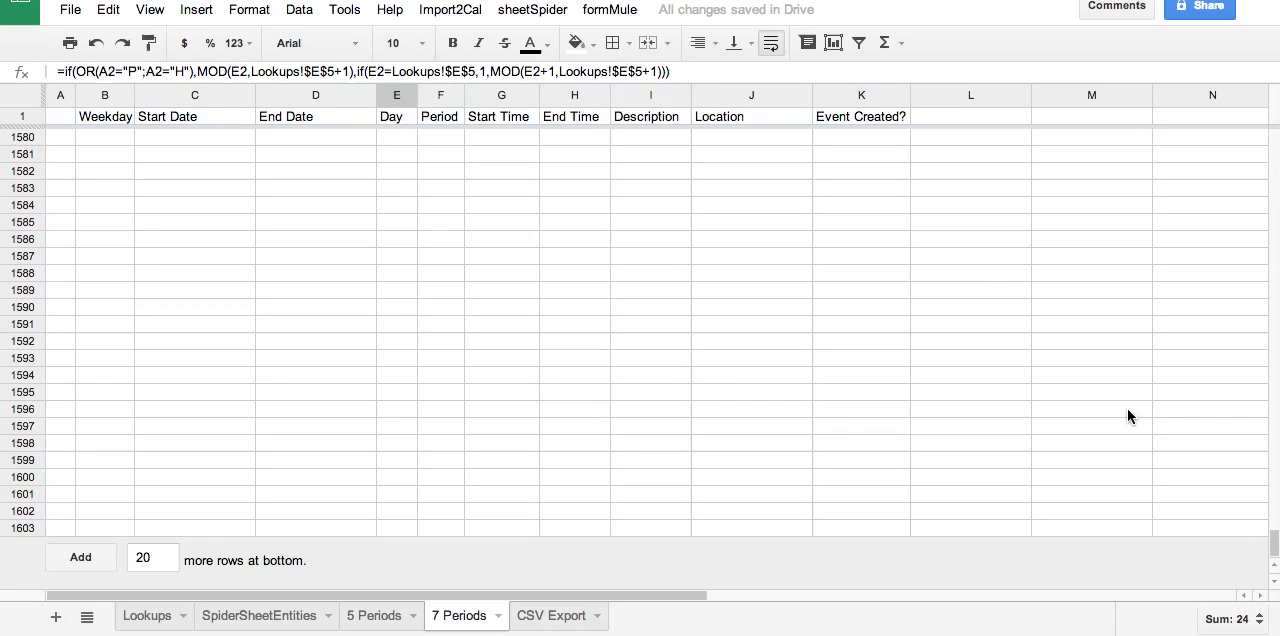
scroll(1127, 417, up, 3)
scroll(1127, 410, up, 12)
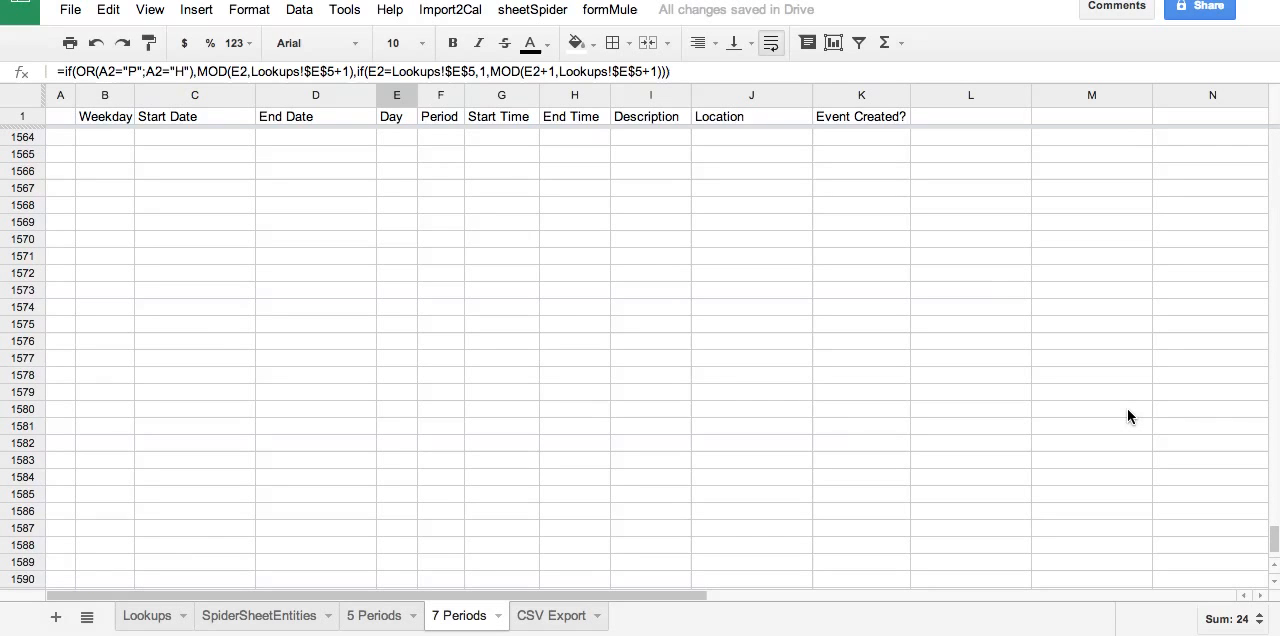
scroll(1127, 417, up, 6)
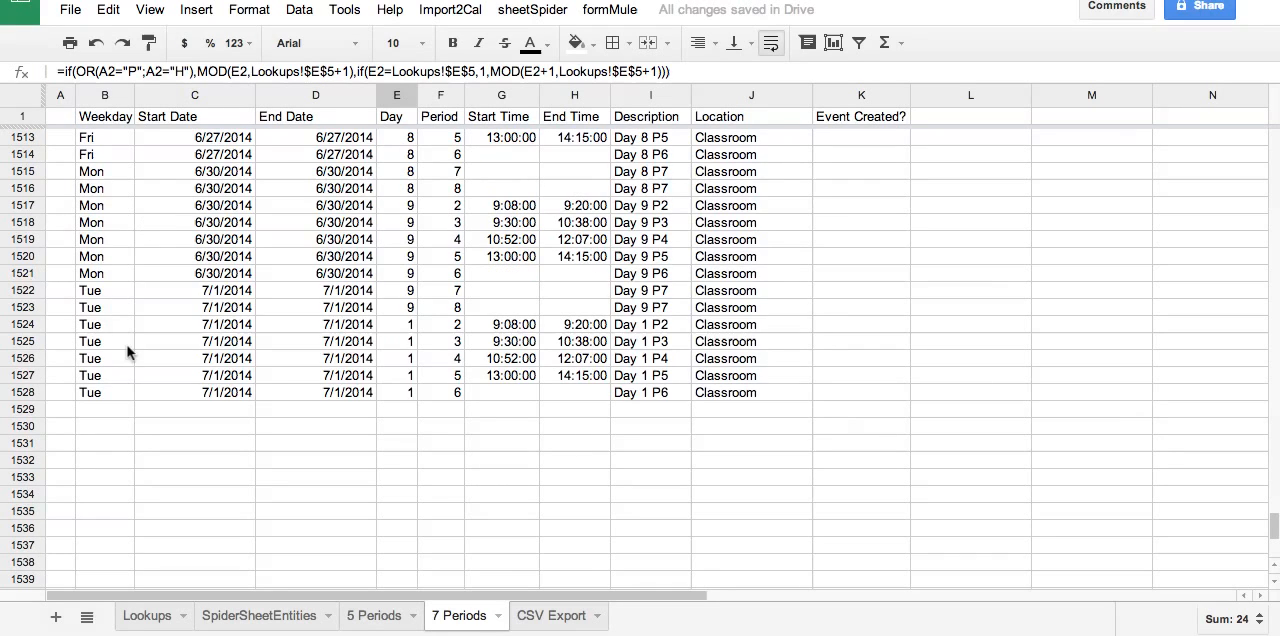
click(96, 394)
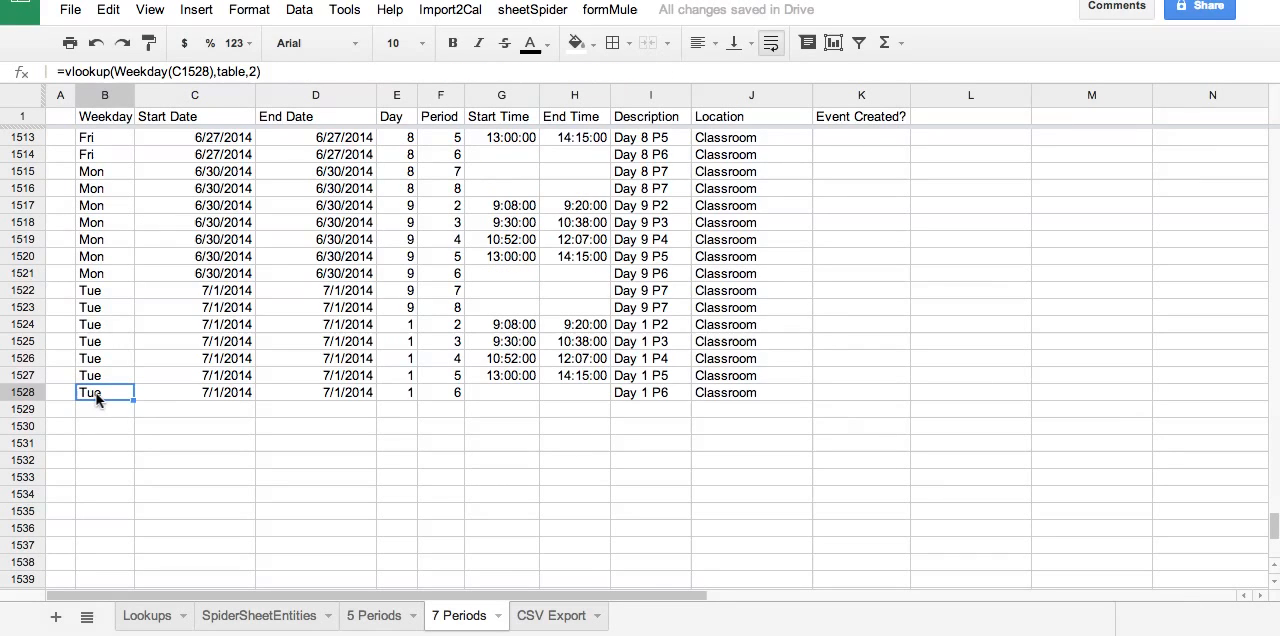
key(shift+Right)
key(shift+Right)
key(shift+Right)
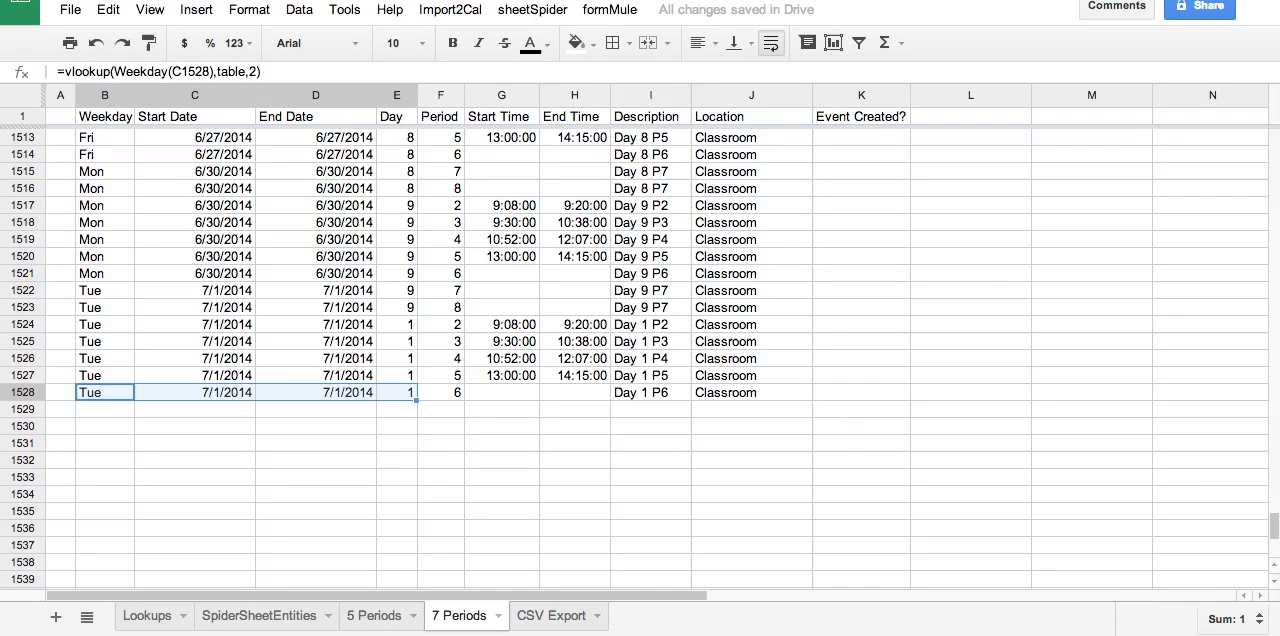
key(shift+Right)
key(shift+Right)
key(shift+Right)
key(shift+Right)
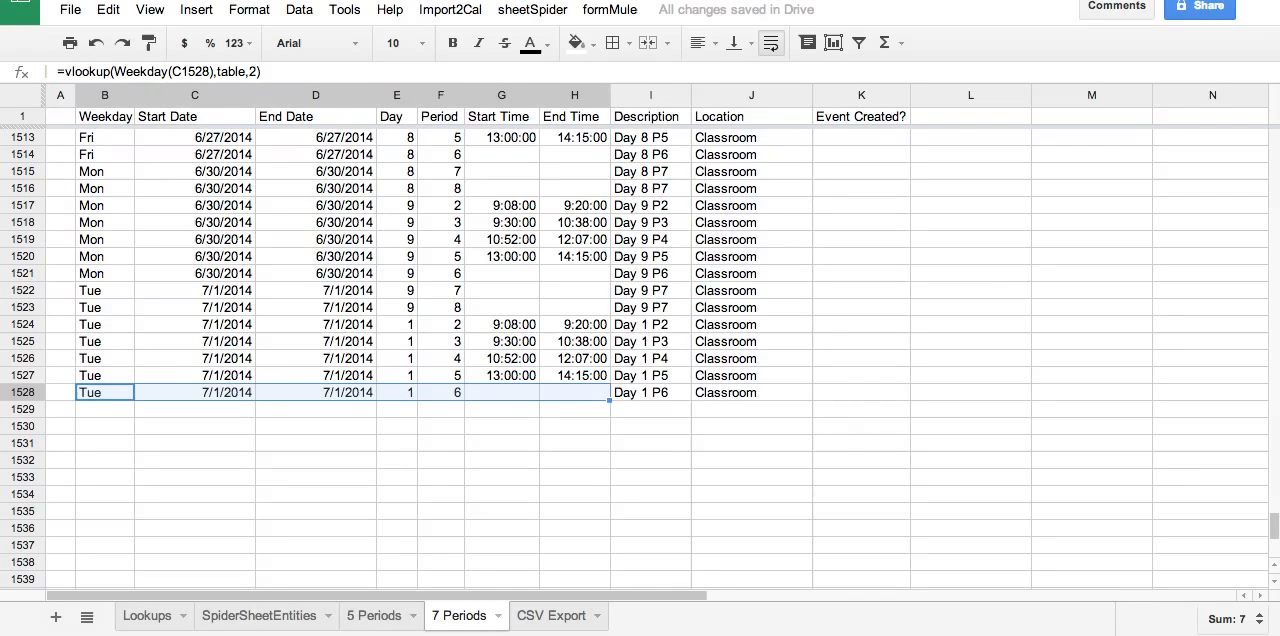
key(shift+Right)
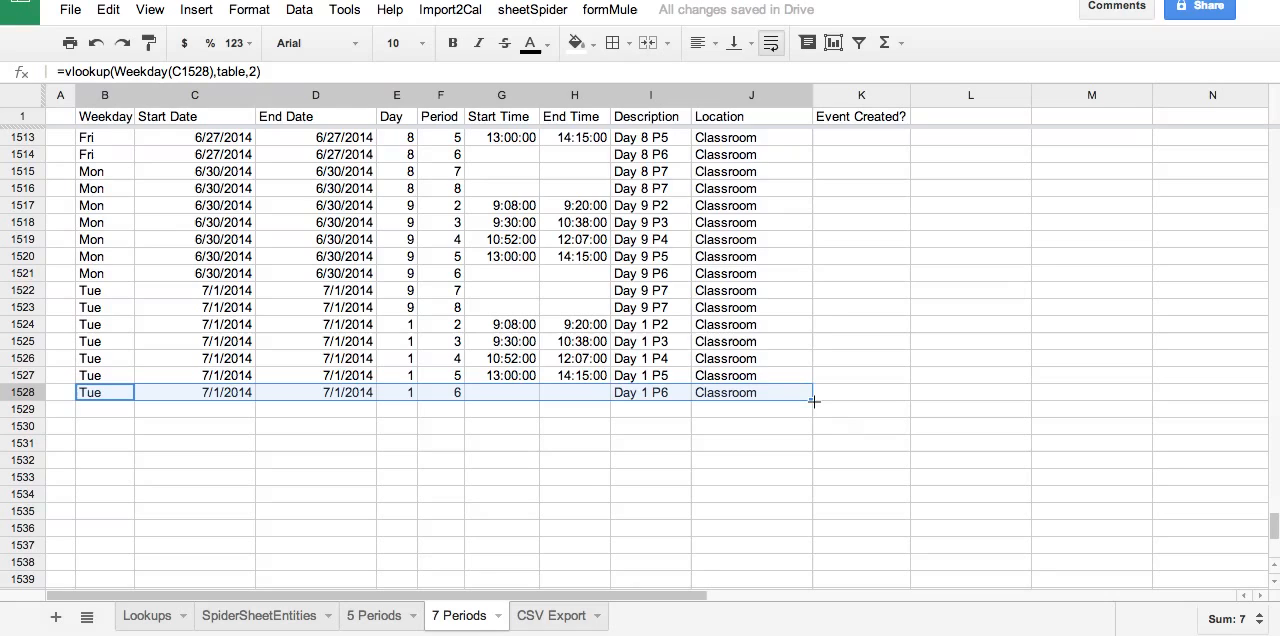
drag(808, 486, 801, 569)
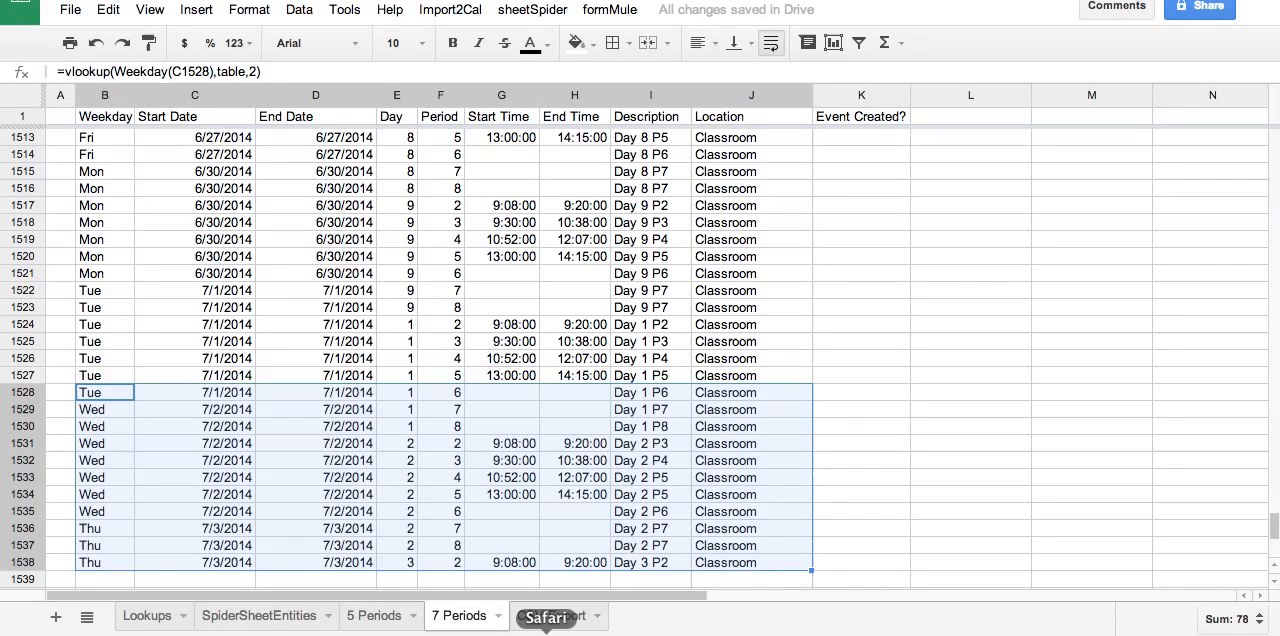
Set the number of periods to 7 in cell E7 of the Lookups sheet.
click(147, 616)
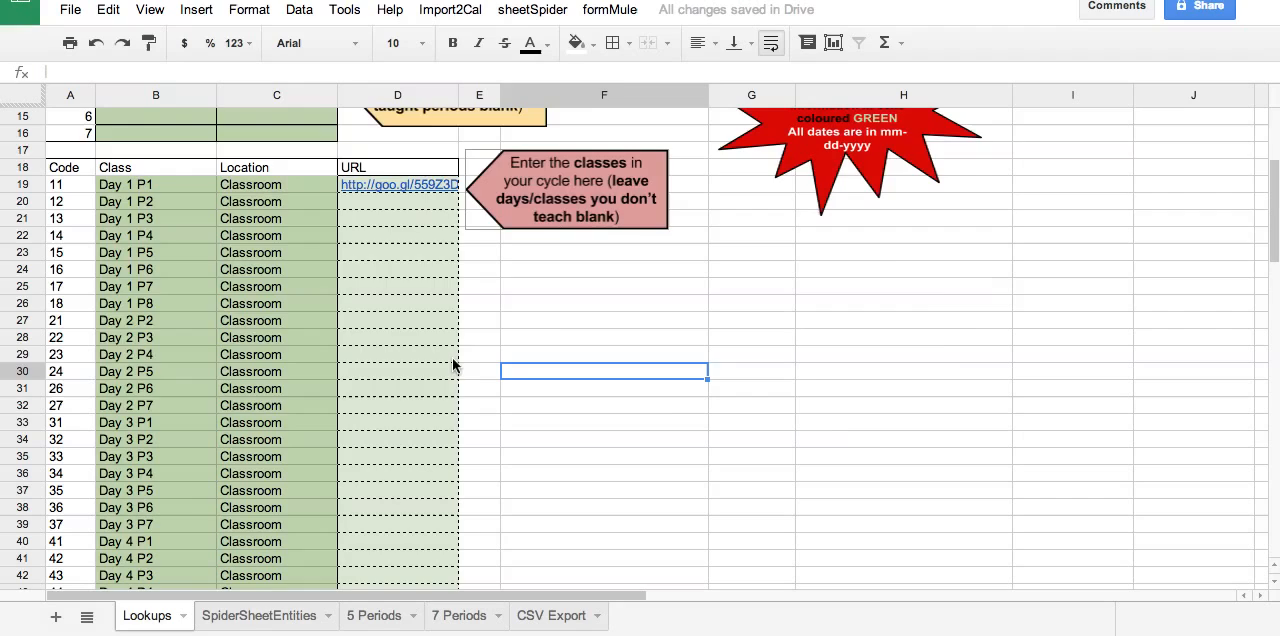
scroll(453, 366, up, 5)
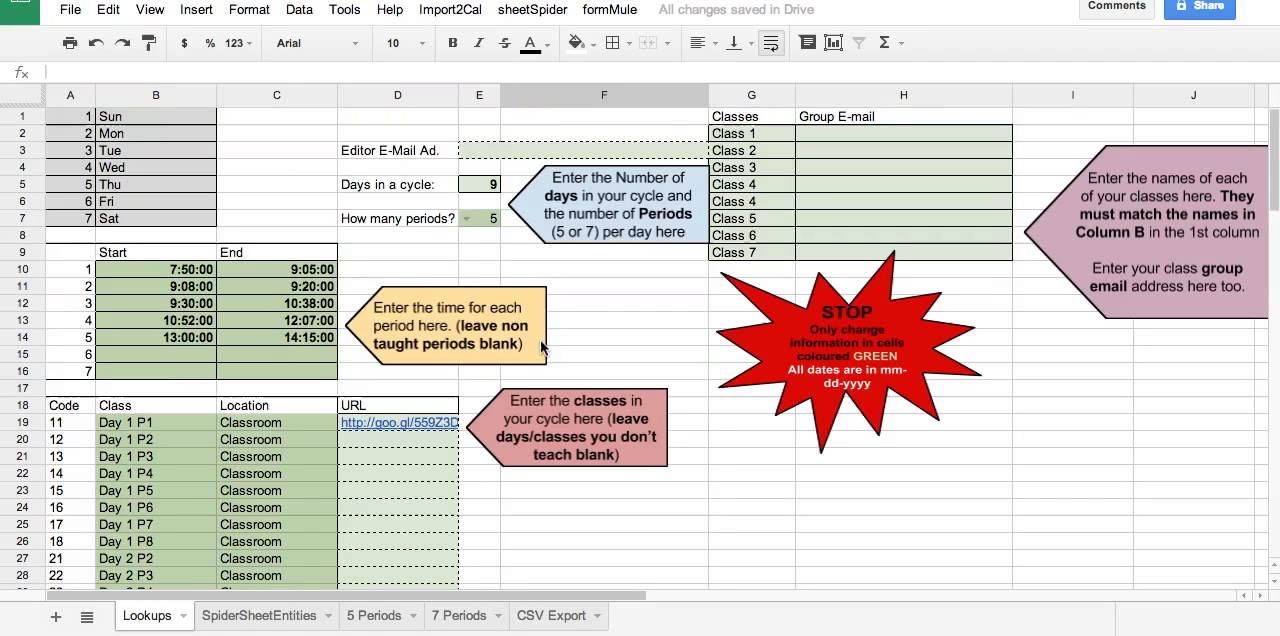
click(470, 222)
click(467, 221)
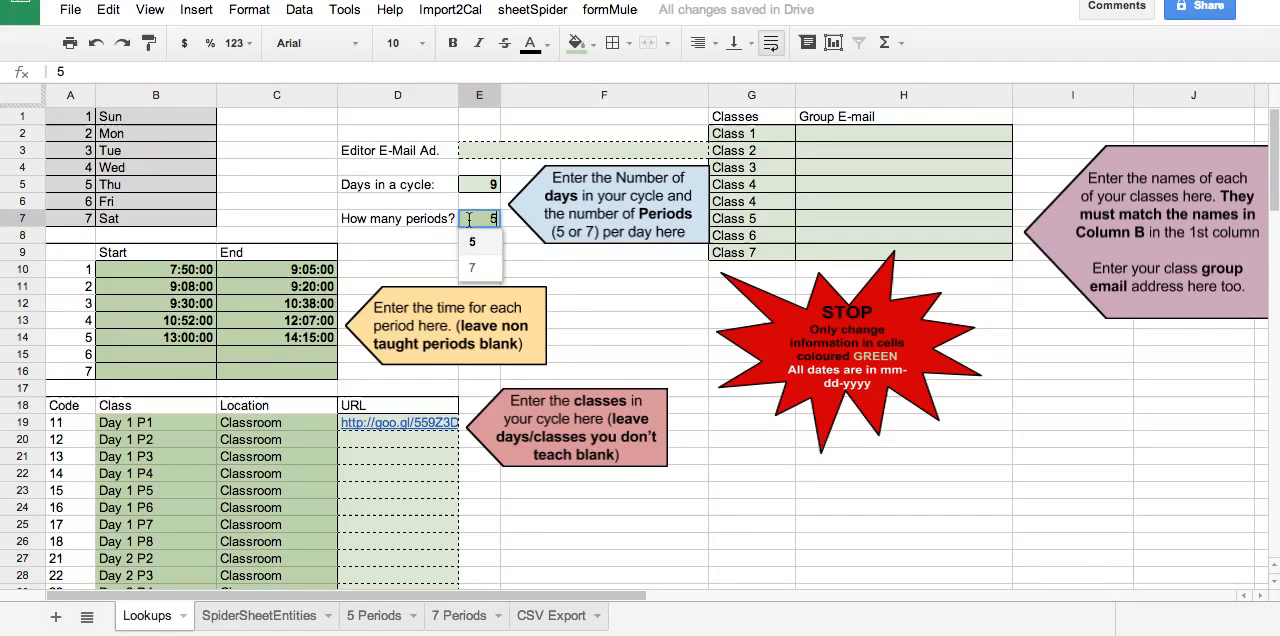
click(473, 270)
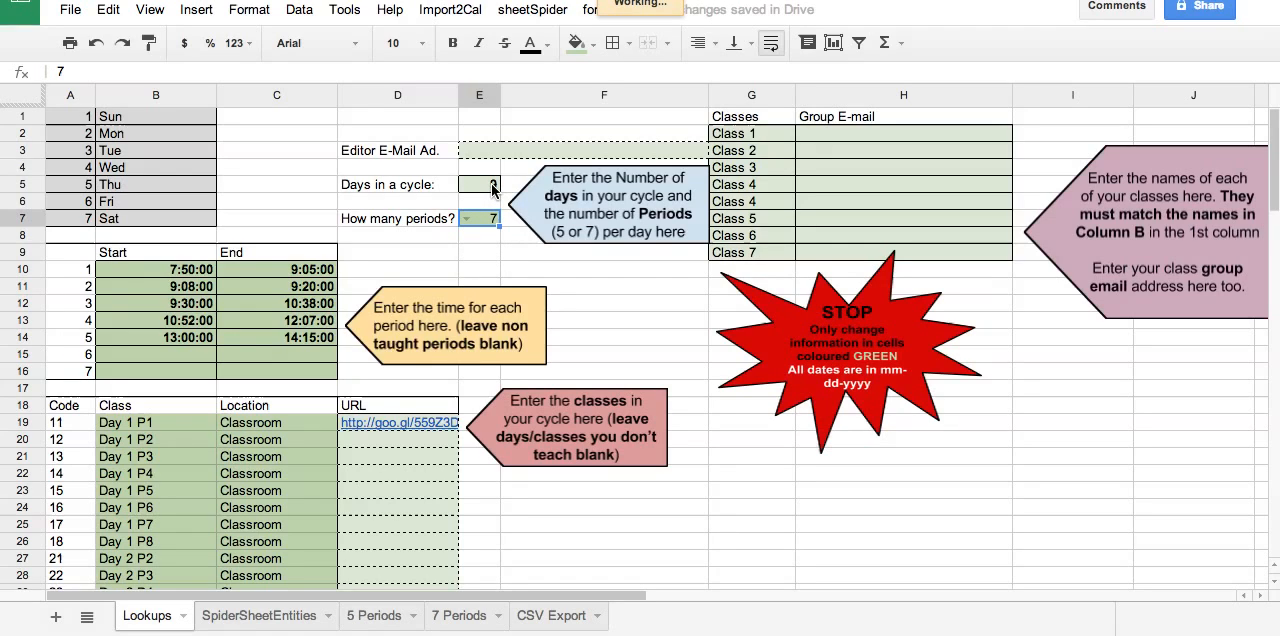
Set the days in a cycle to 6 in cell E5 of Lookups and check the CSV Export sheet.
click(492, 190)
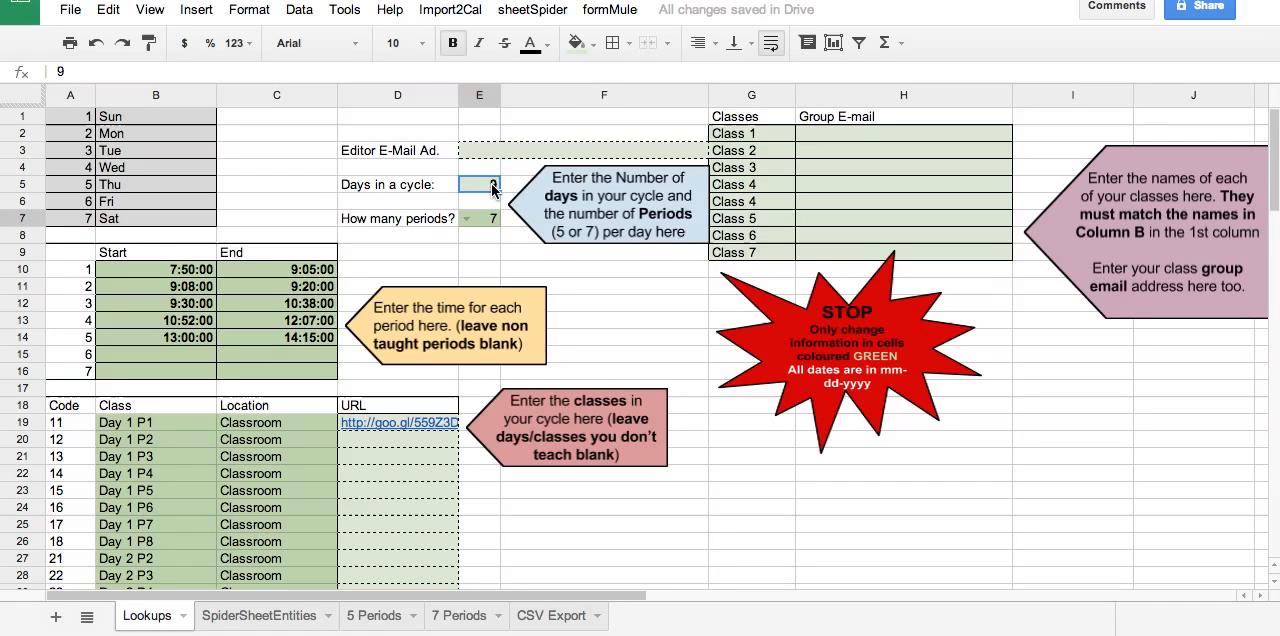
text(5)
key(BackSpace)
text(6)
key(Return)
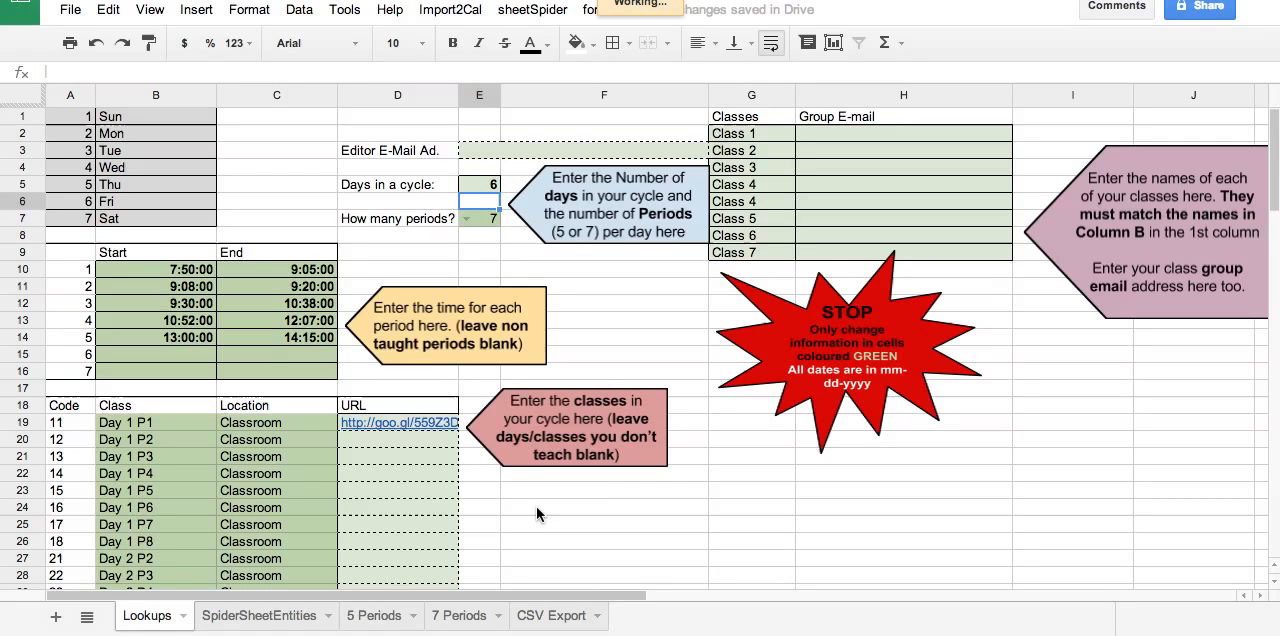
click(564, 617)
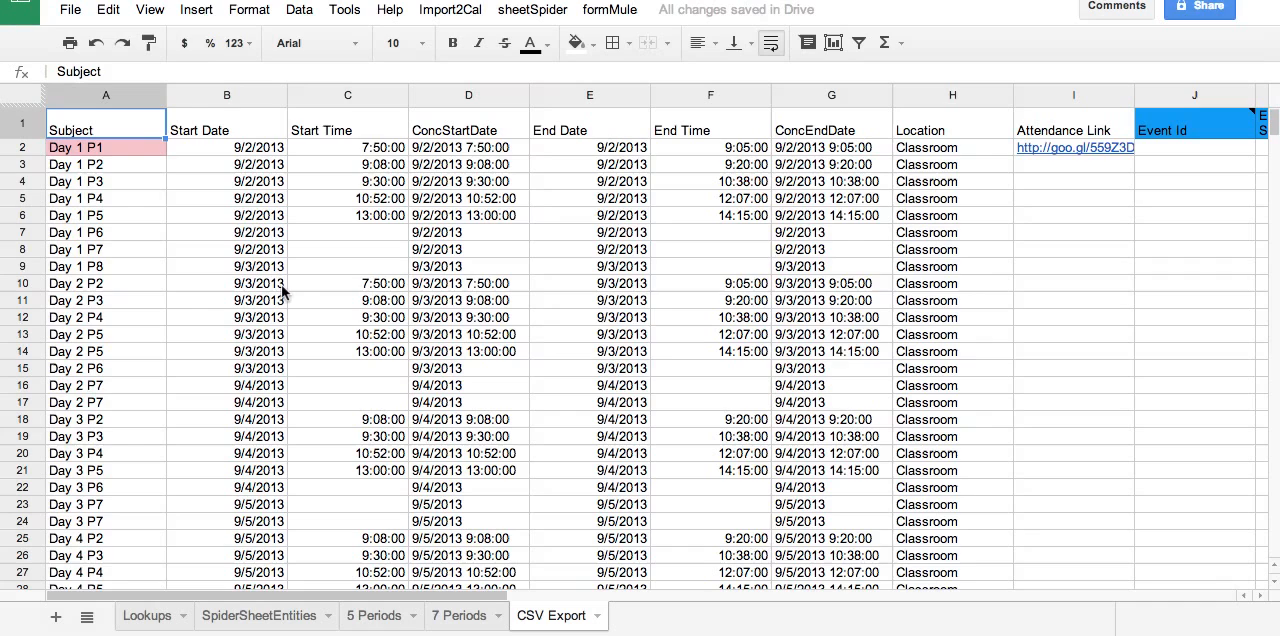
click(150, 620)
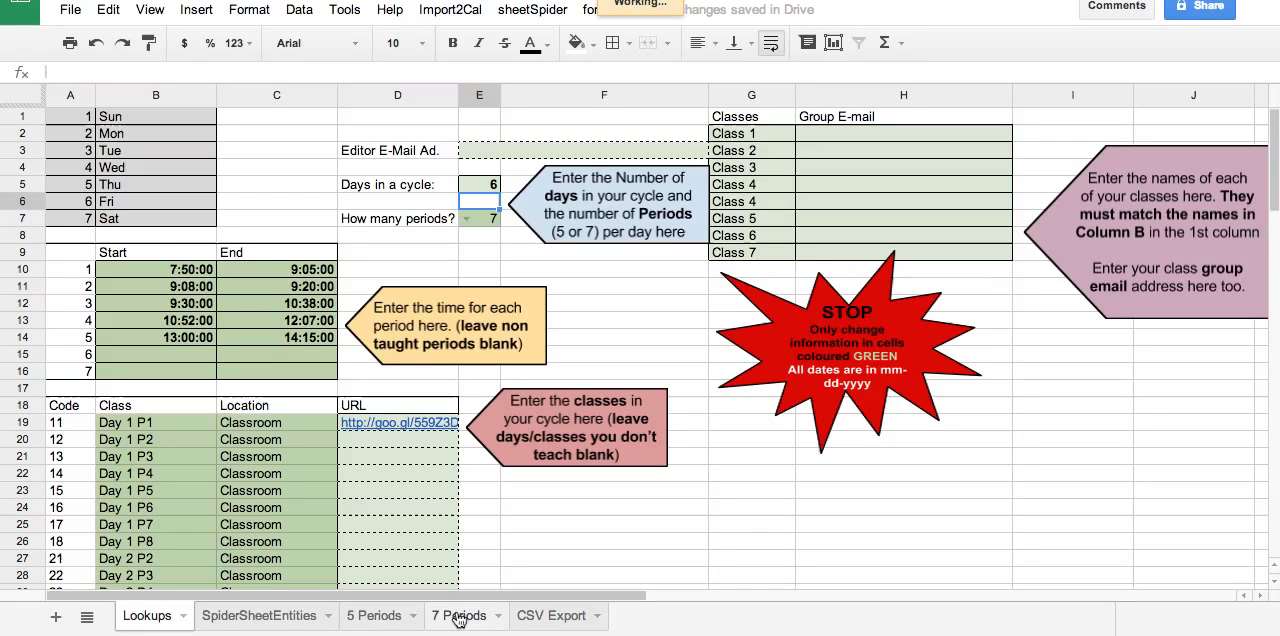
On the 7 Periods sheet, fill the Start Date and End Date formulas from row 10 down through row 25.
click(456, 618)
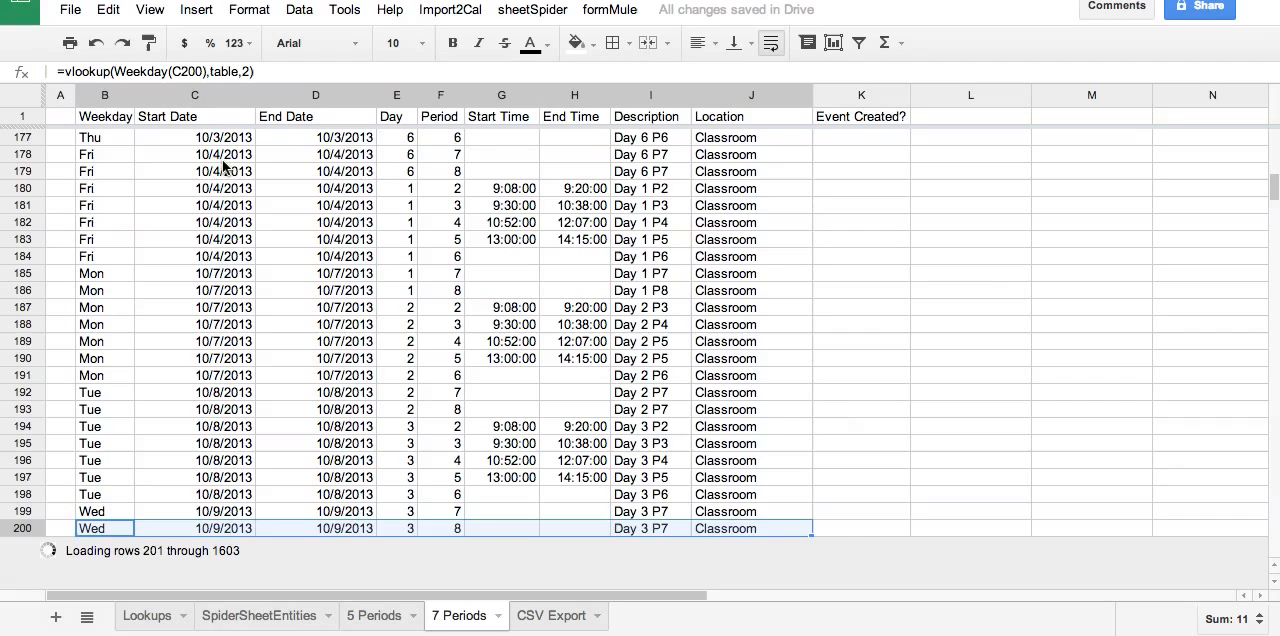
scroll(222, 159, up, 15)
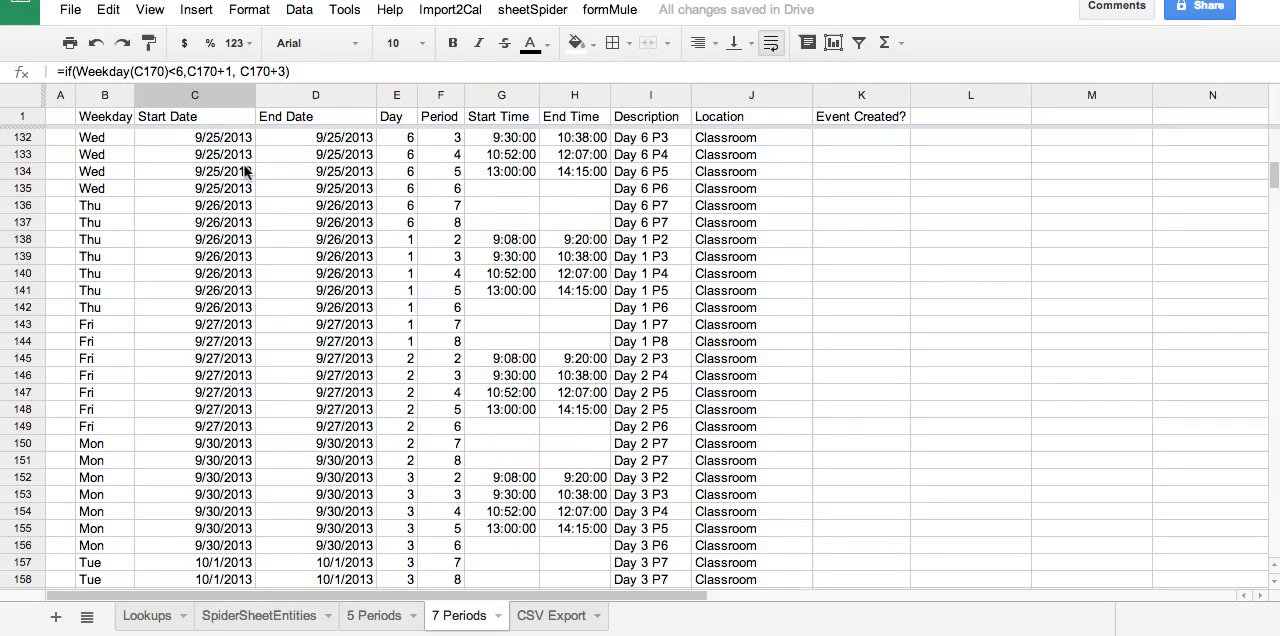
scroll(646, 224, up, 18)
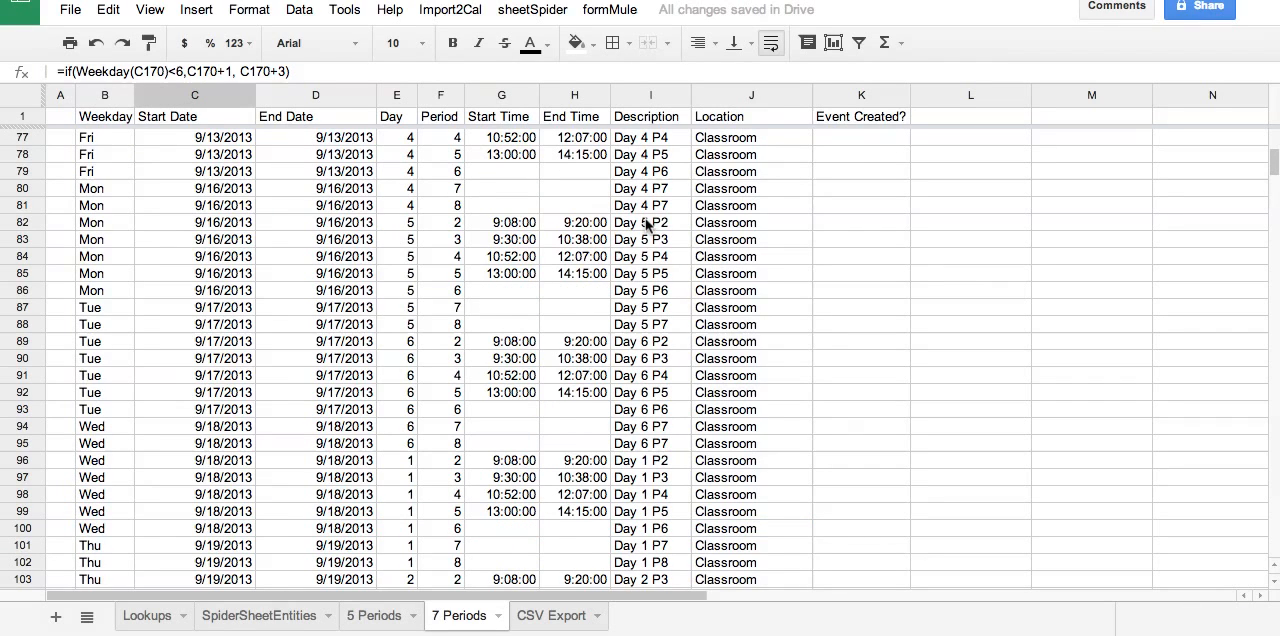
scroll(646, 224, up, 20)
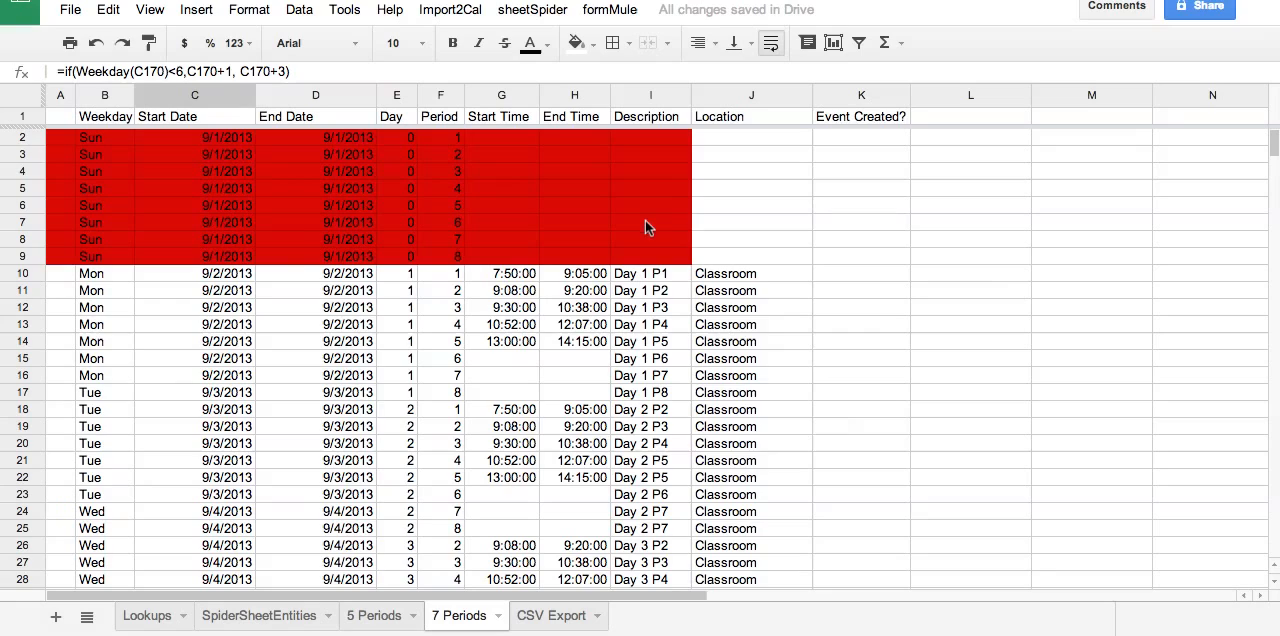
click(226, 276)
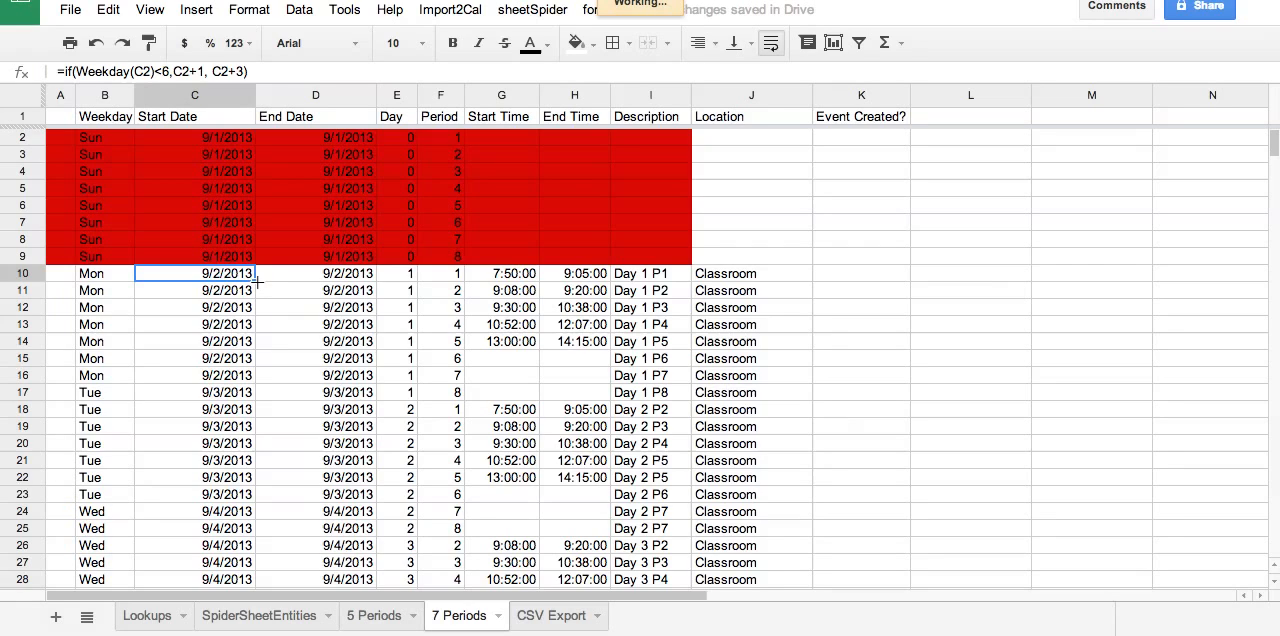
drag(257, 282, 250, 514)
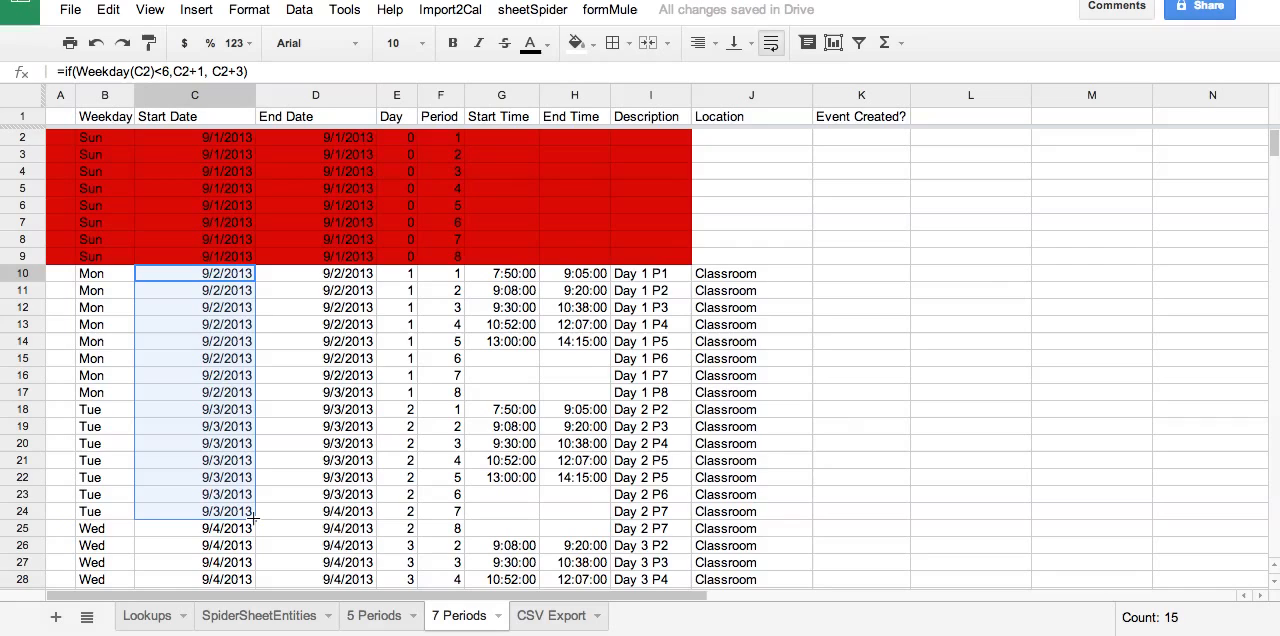
drag(255, 519, 256, 534)
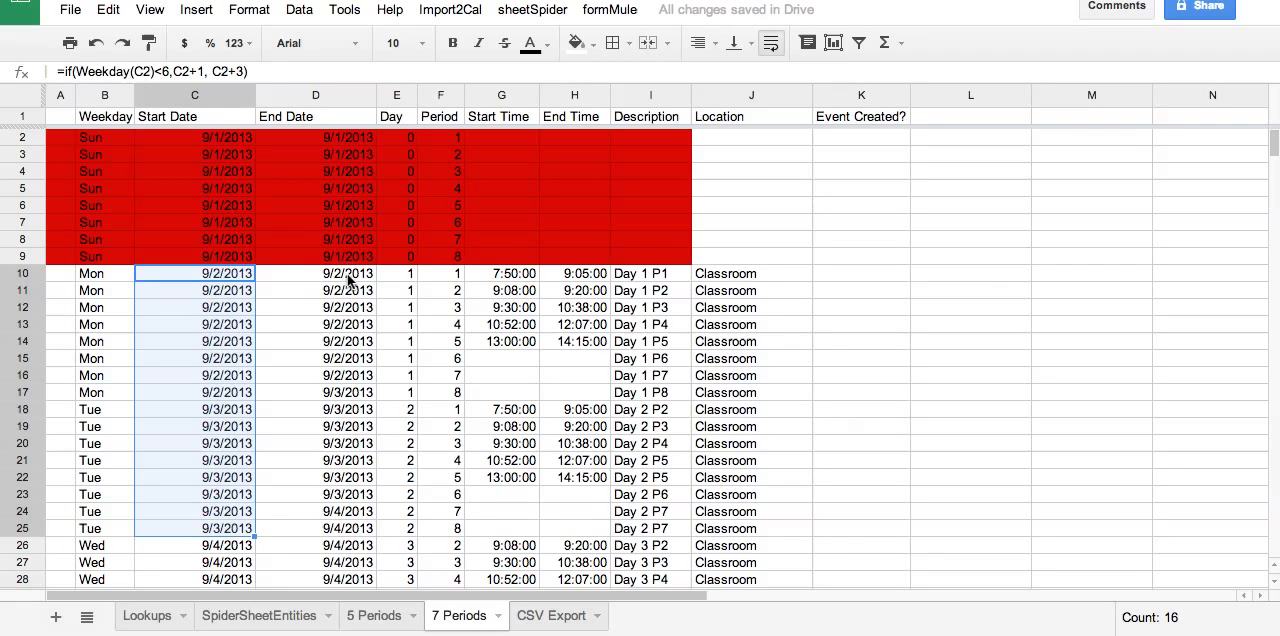
click(351, 281)
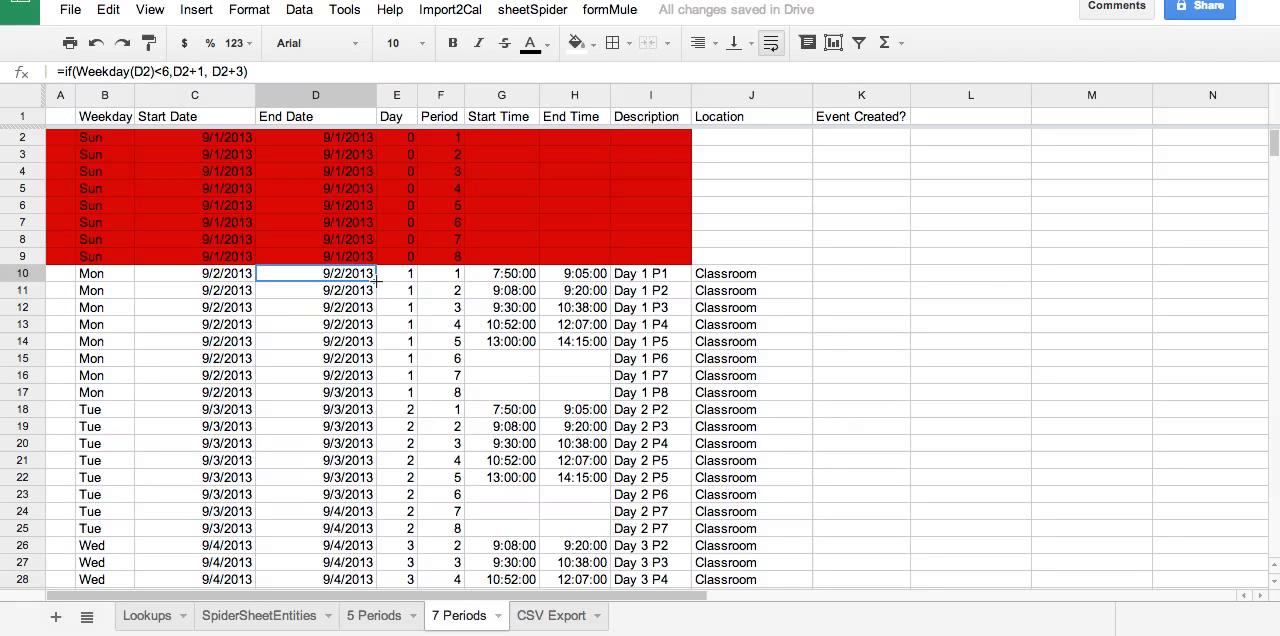
drag(375, 282, 366, 530)
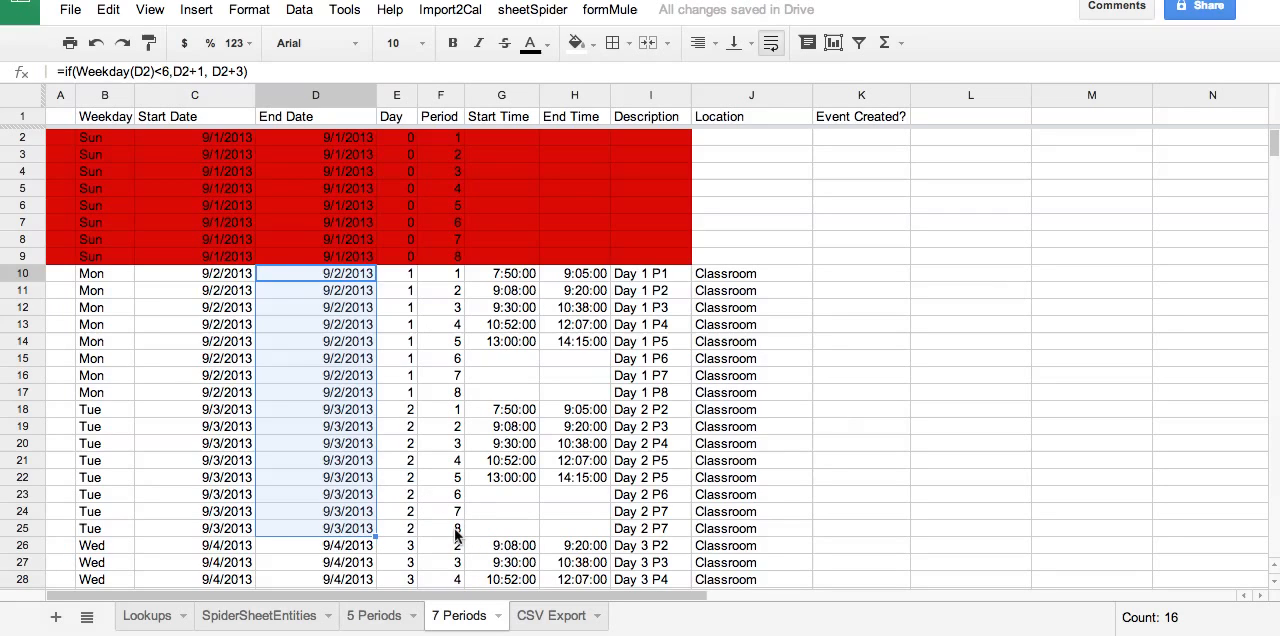
Enter 8 as an additional period number in cell A17 of the Lookups sheet.
click(555, 617)
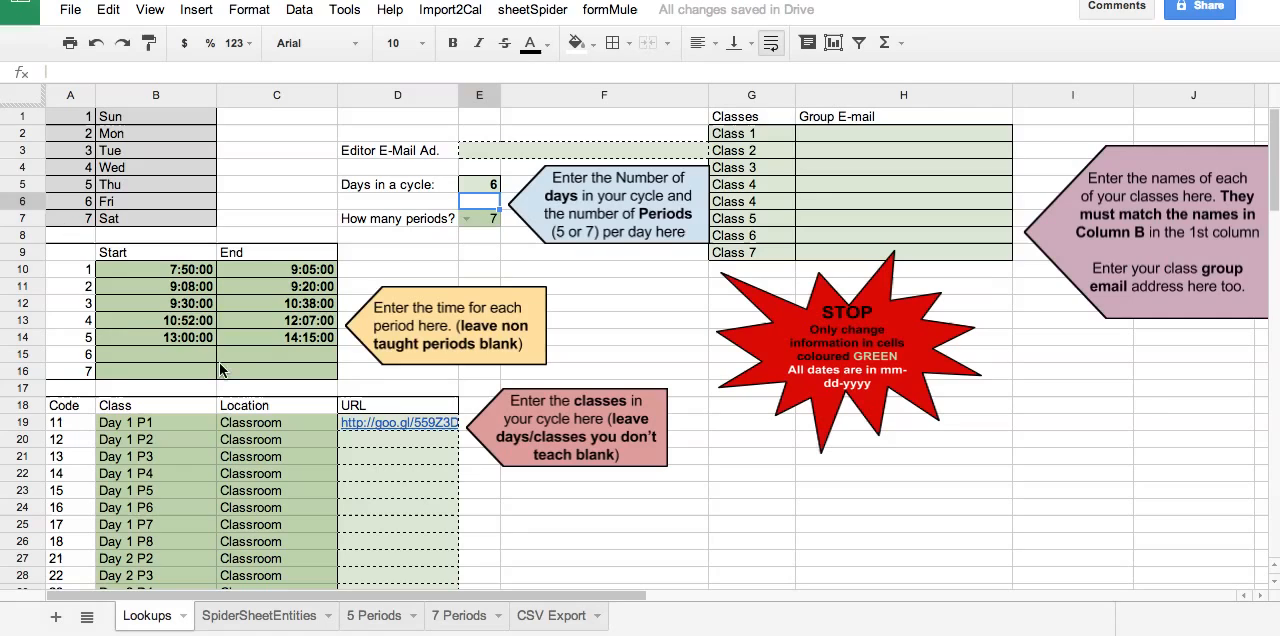
click(76, 373)
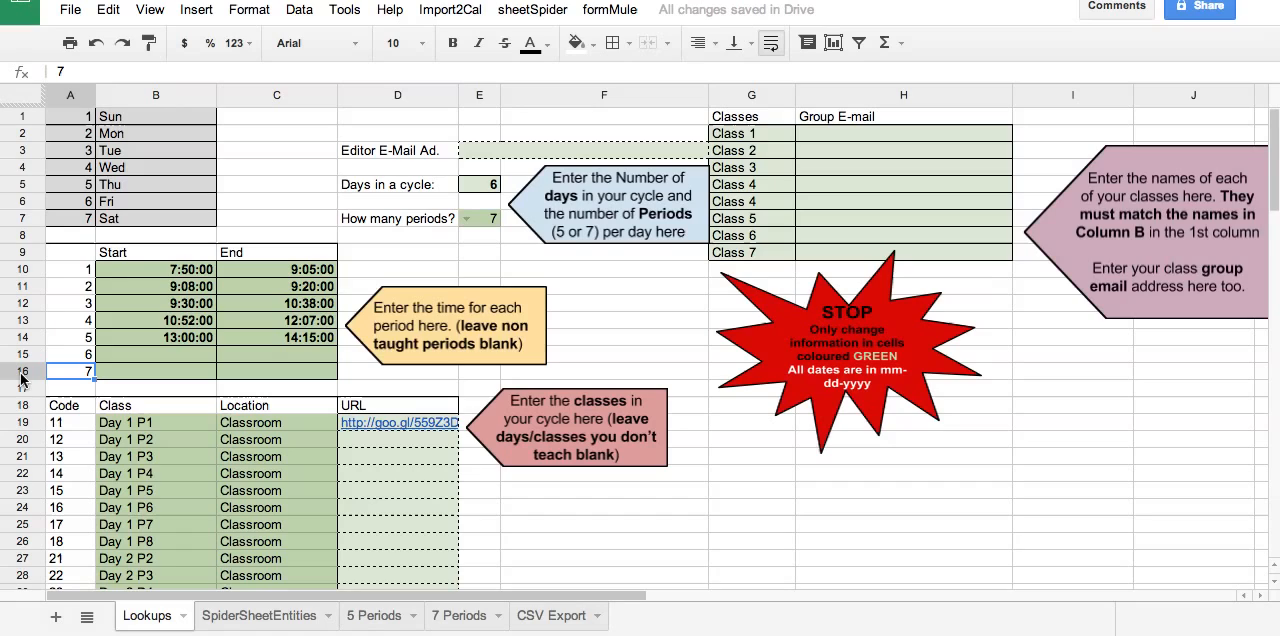
click(74, 390)
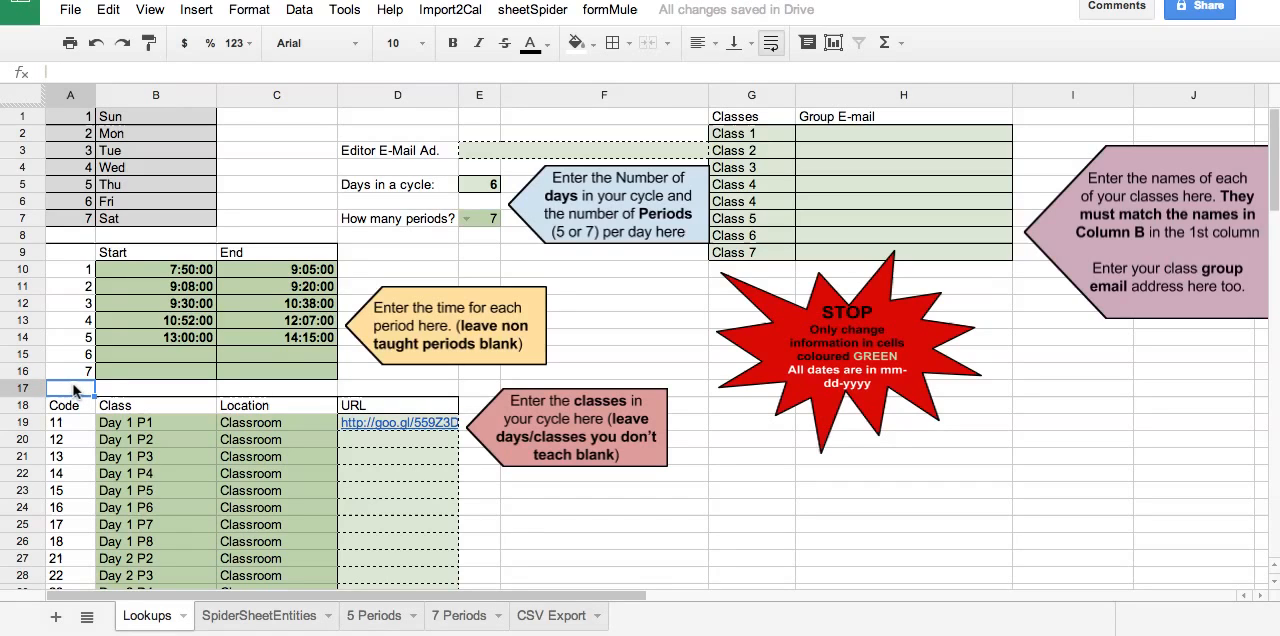
text(8)
key(Tab)
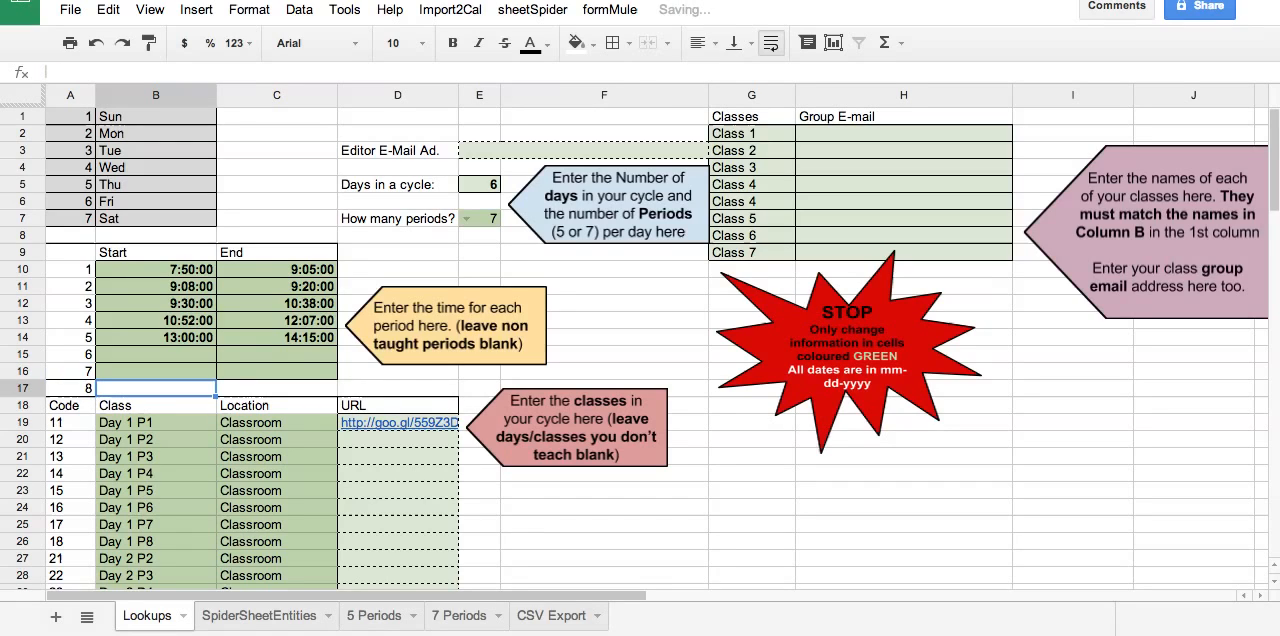
Try re-entering 8 in cell A17 of the Lookups sheet in place of the date.
key(Up)
key(Up)
key(Up)
key(Down)
key(Down)
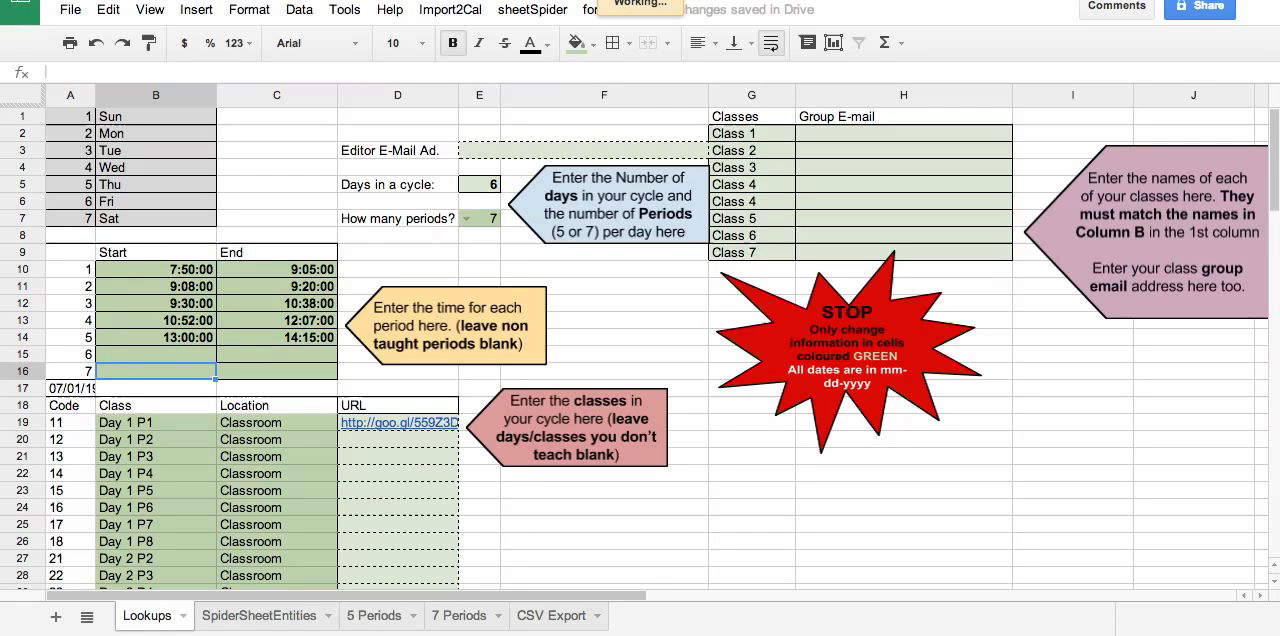
key(Down)
key(Left)
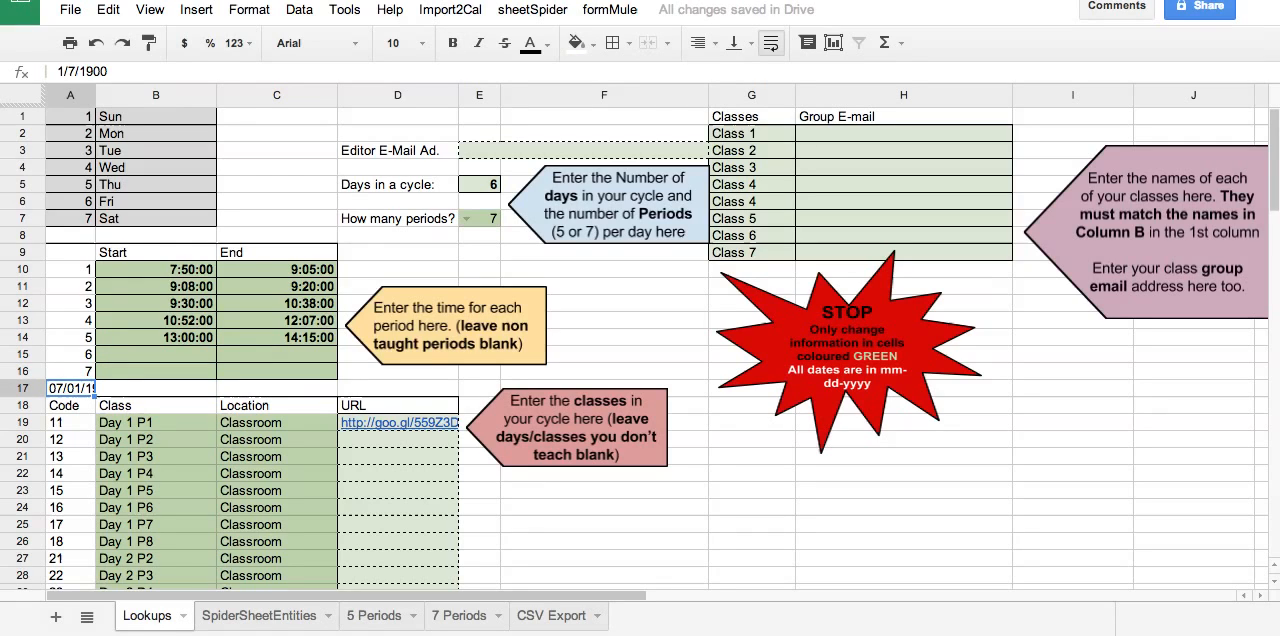
text(8)
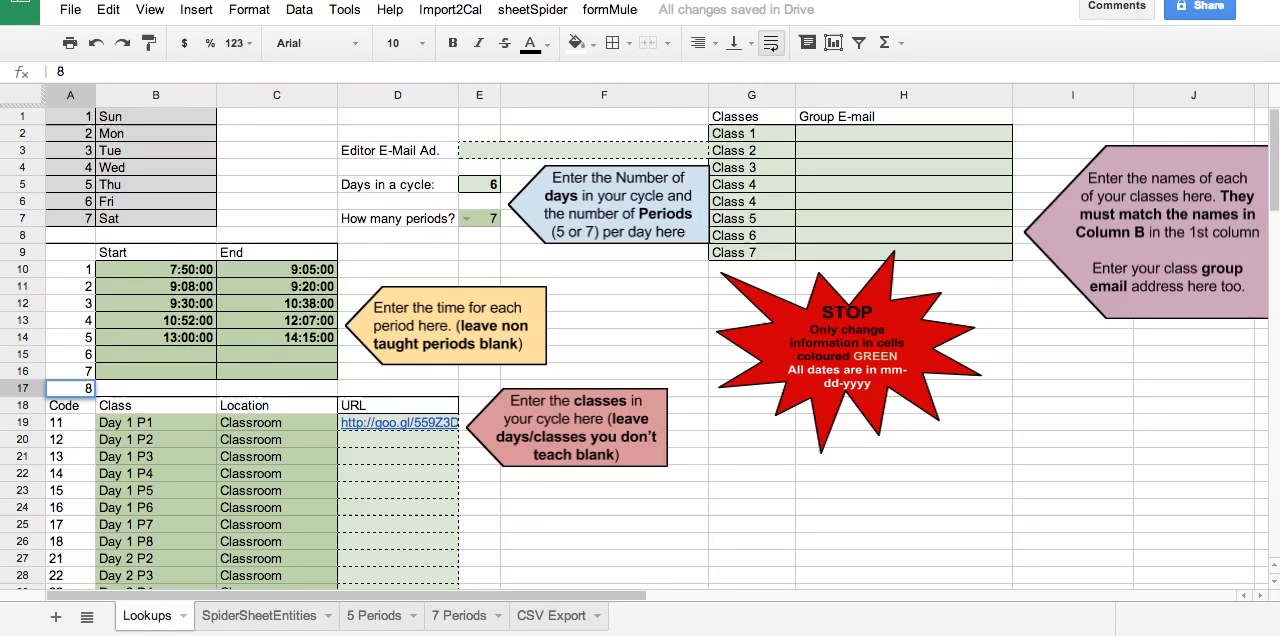
key(Return)
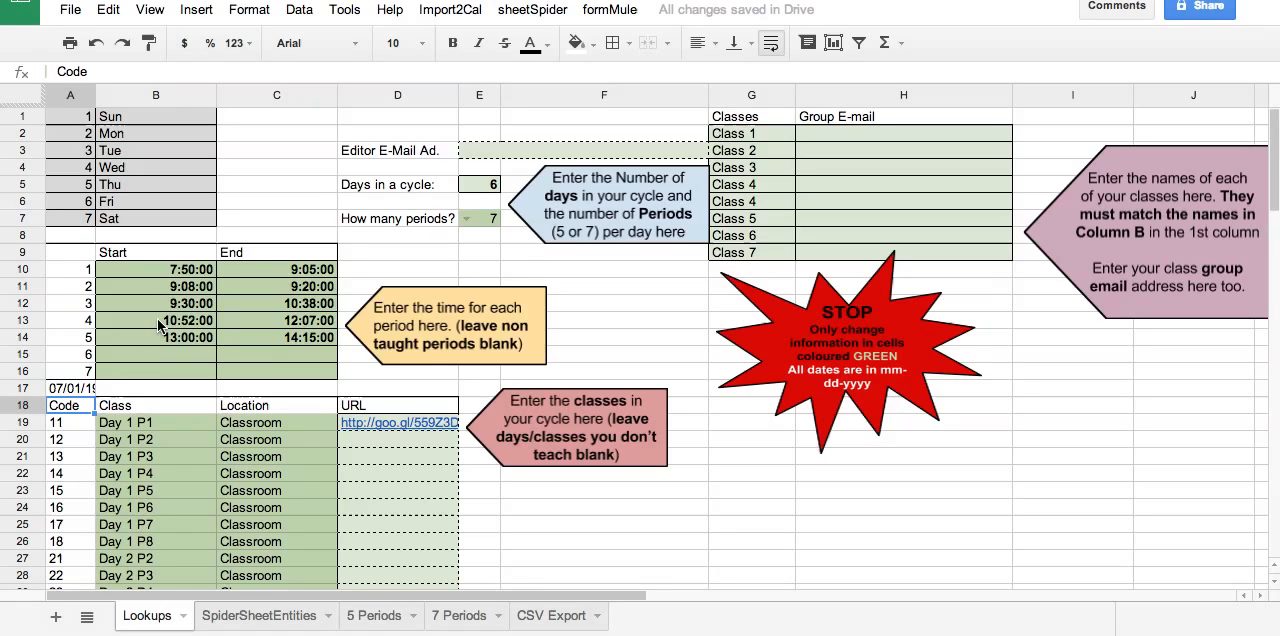
Set the number format of cell A17 on the Lookups sheet to Normal.
click(61, 392)
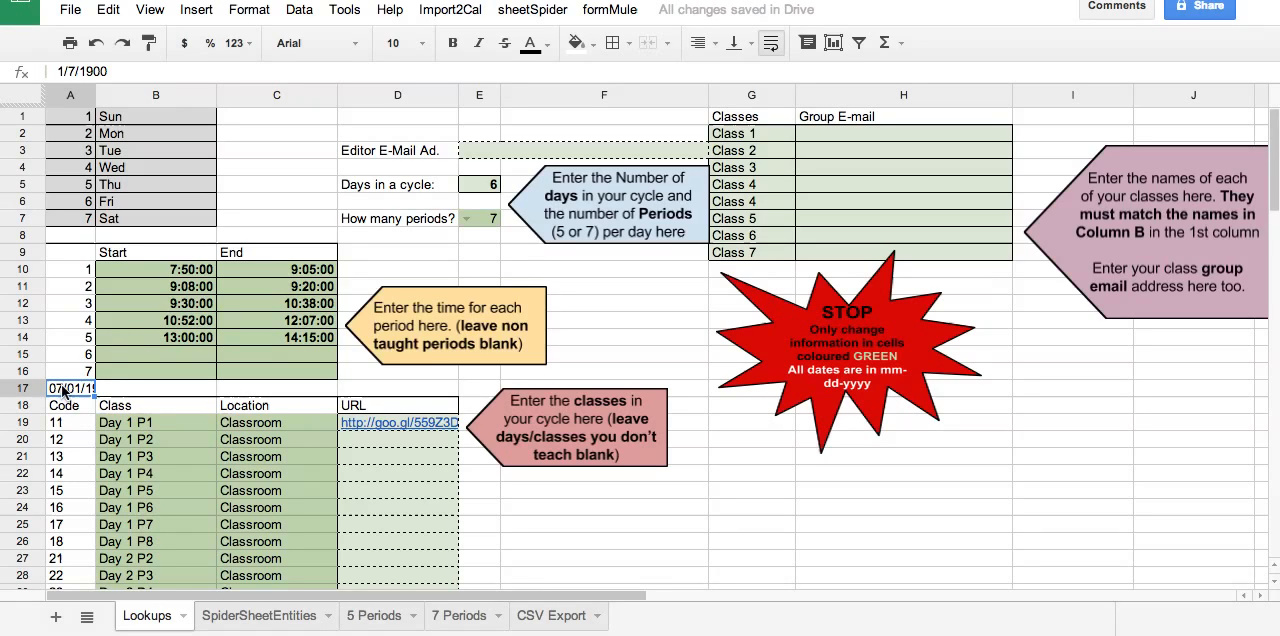
click(245, 10)
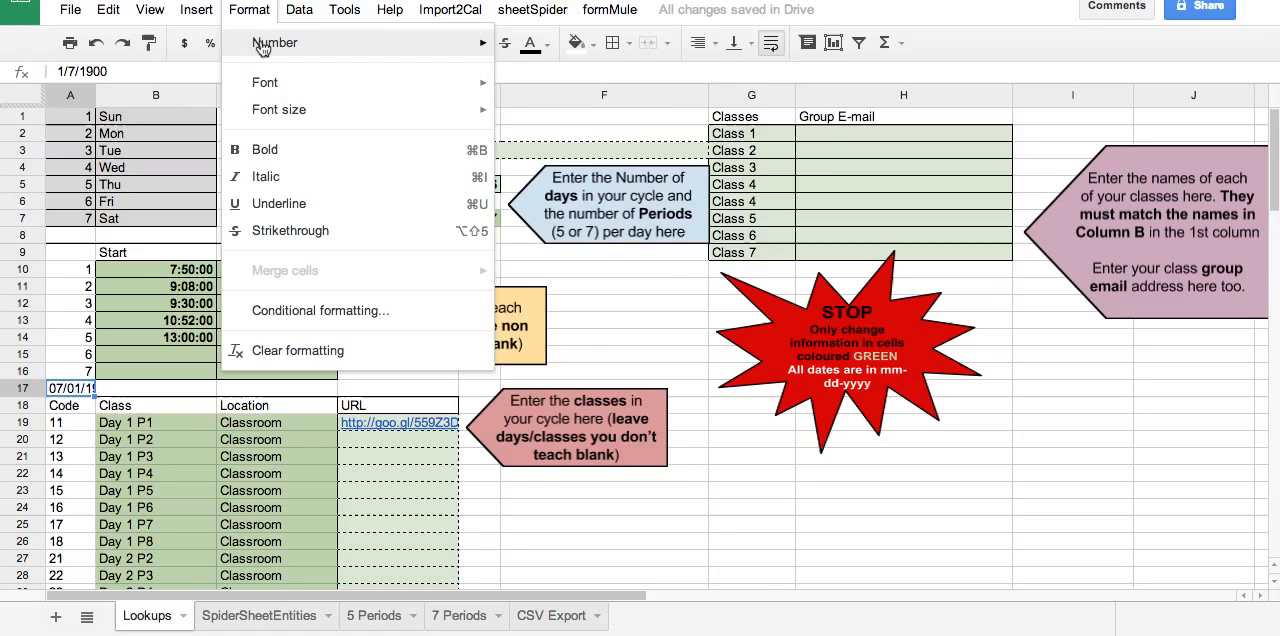
mouse_move(285, 47)
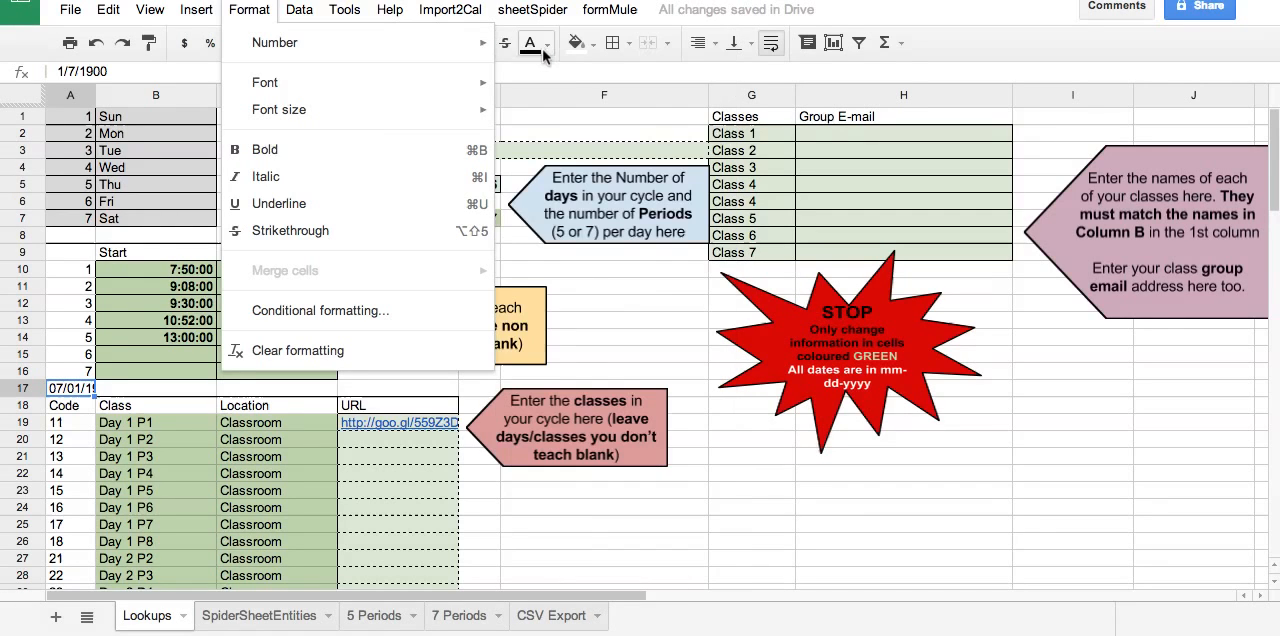
mouse_move(480, 48)
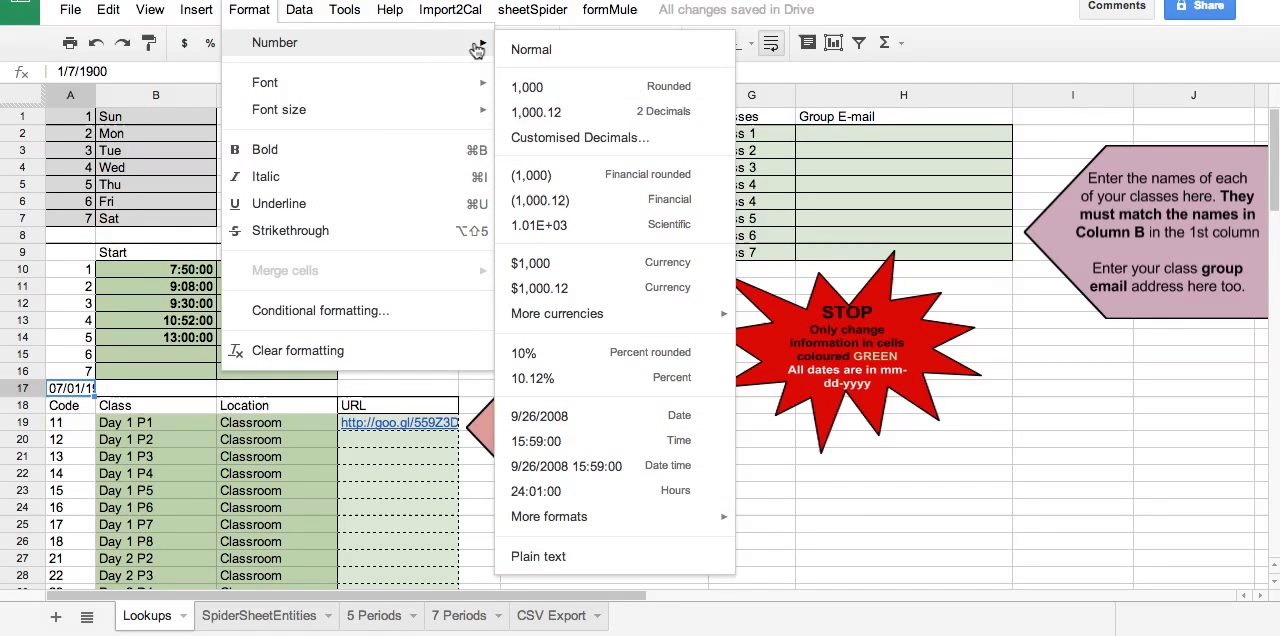
click(538, 56)
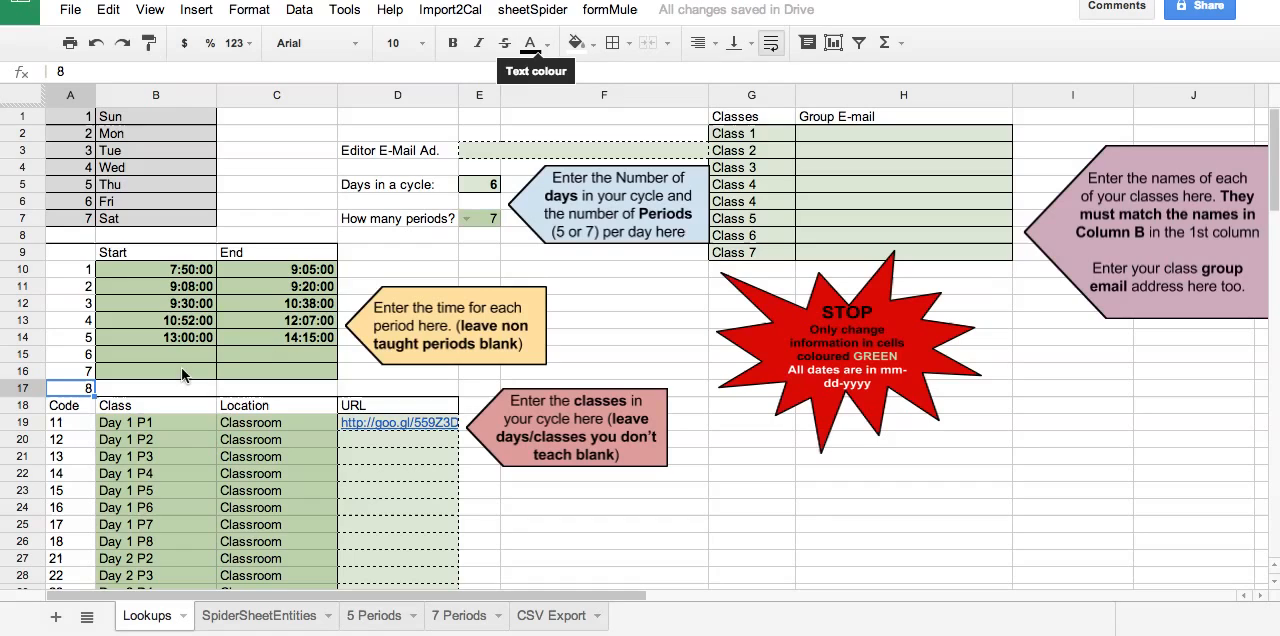
Extend the named range times to Lookups!A10:C17 and check the cells it covers.
click(77, 259)
drag(77, 257, 320, 389)
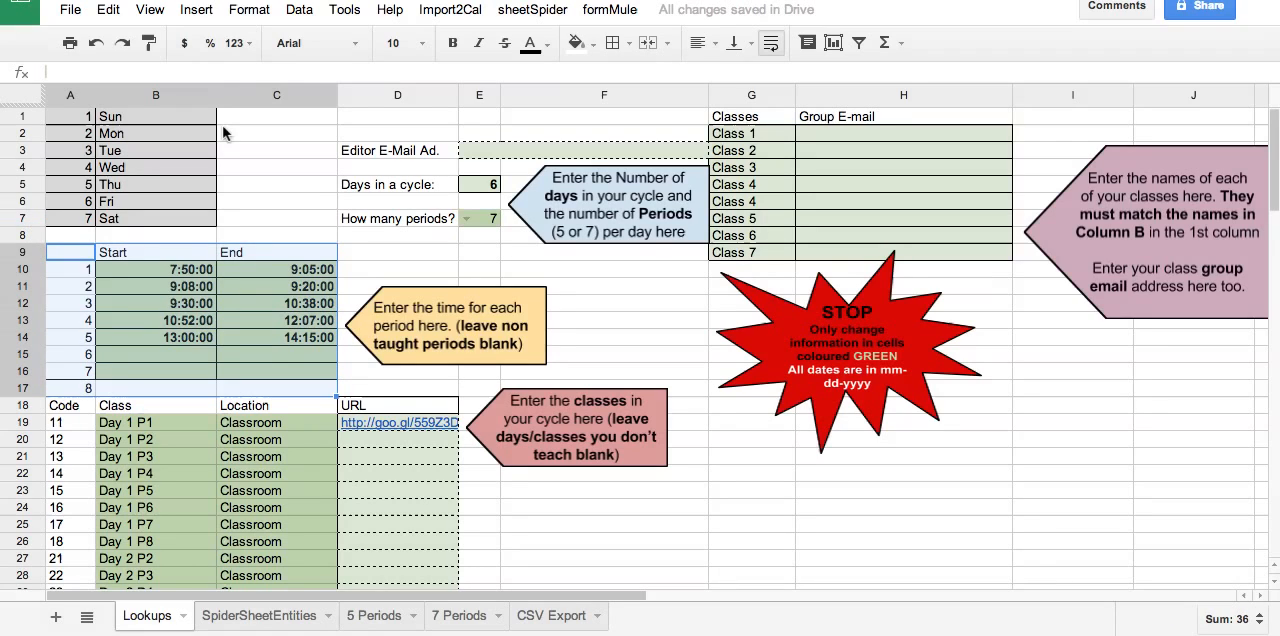
click(300, 10)
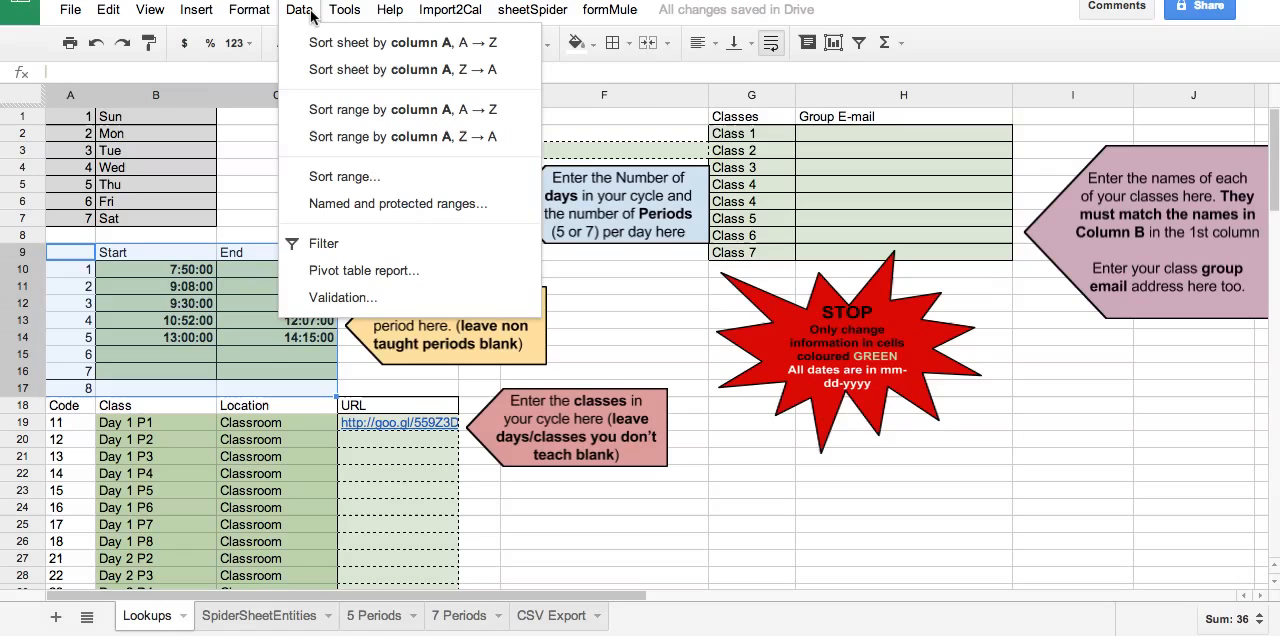
click(378, 207)
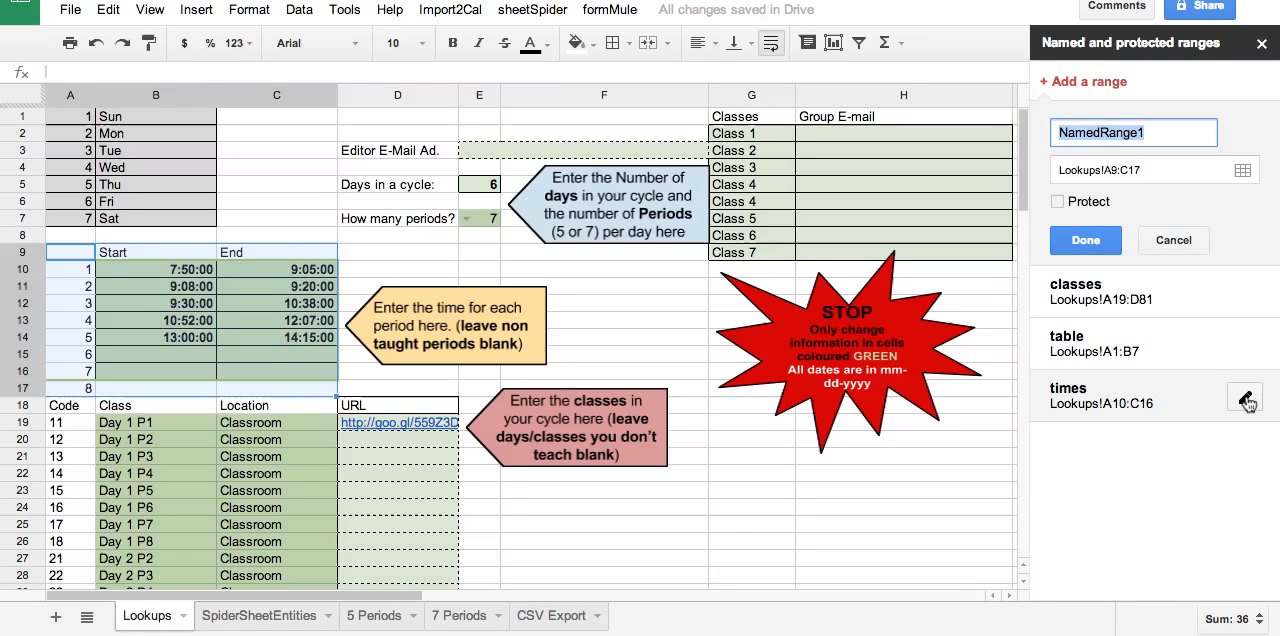
click(1246, 400)
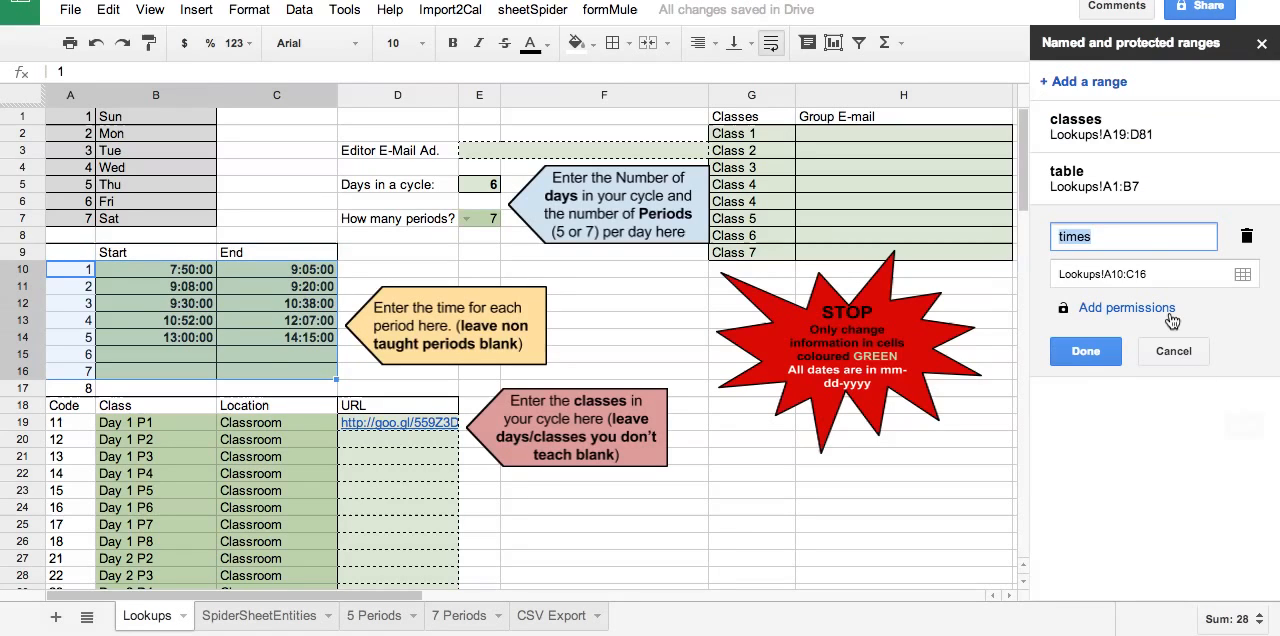
click(1154, 283)
key(BackSpace)
text(7)
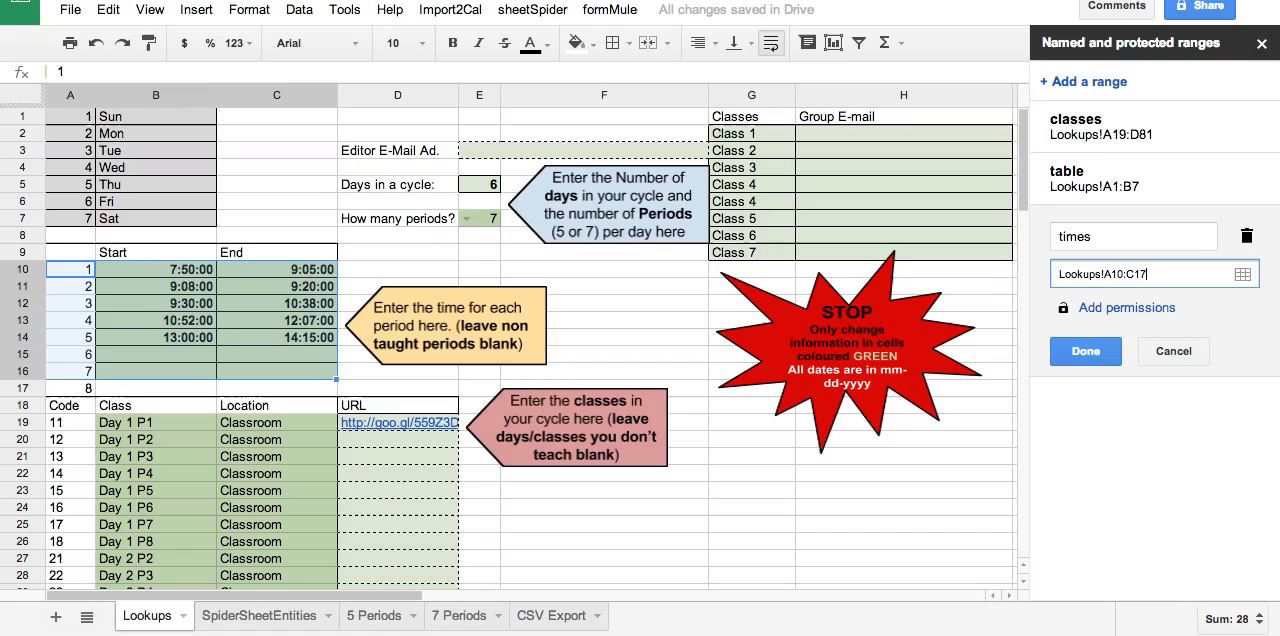
click(1086, 352)
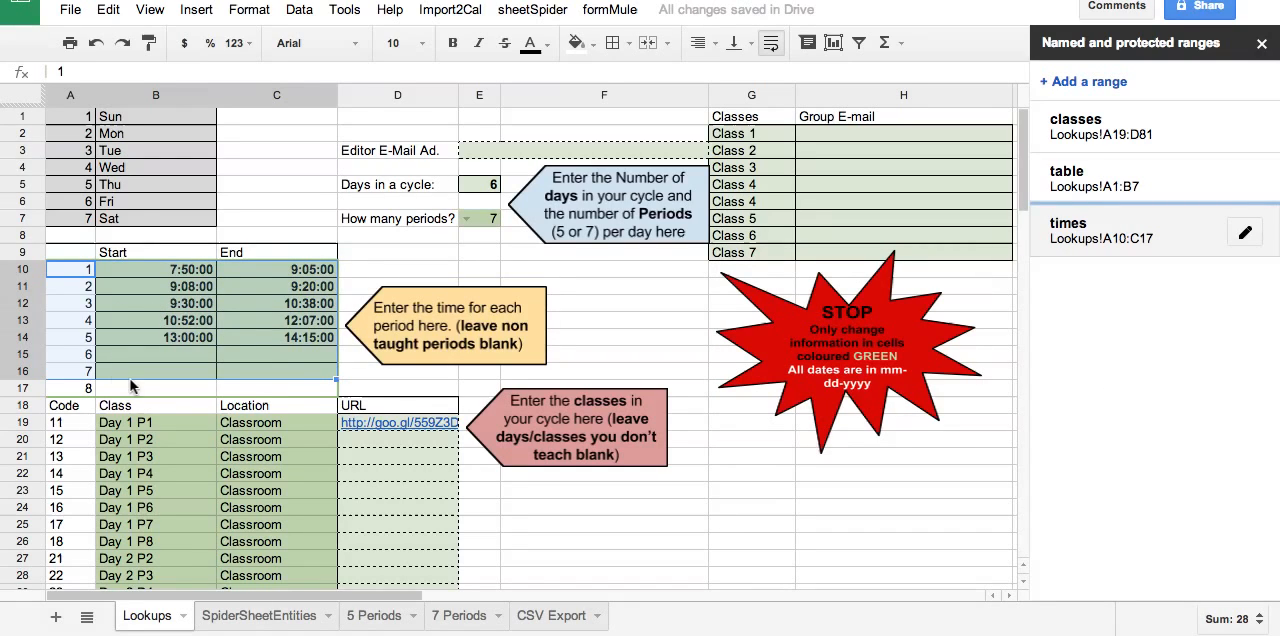
click(1140, 237)
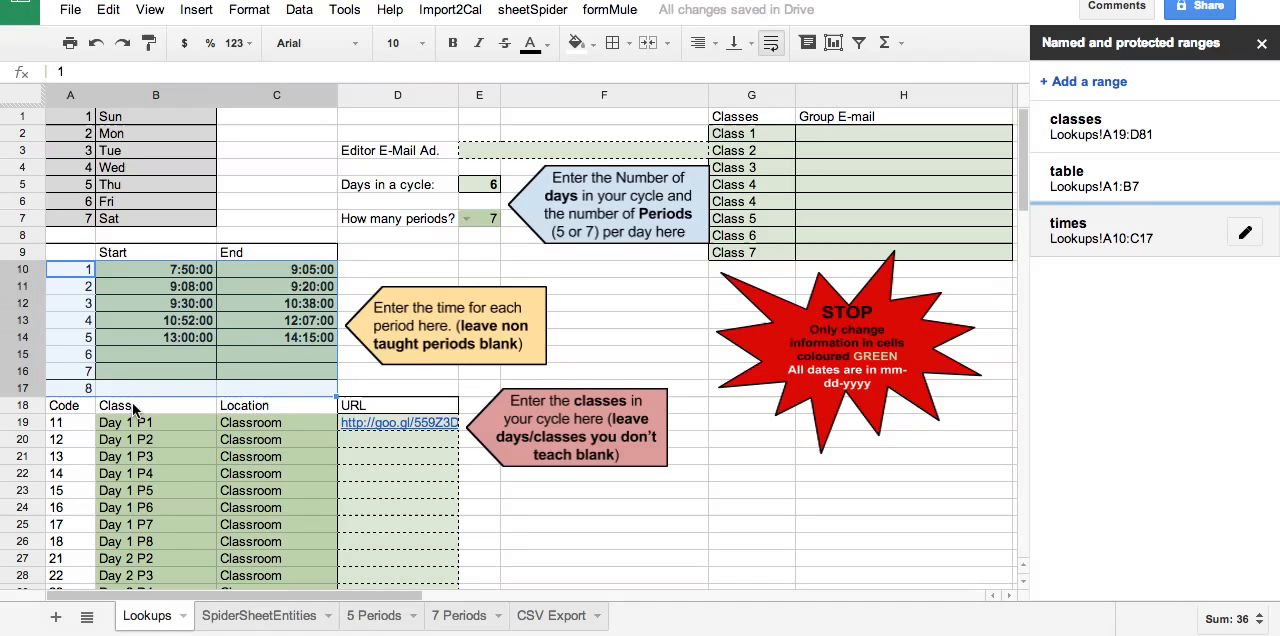
scroll(335, 405, down, 1)
scroll(335, 405, up, 1)
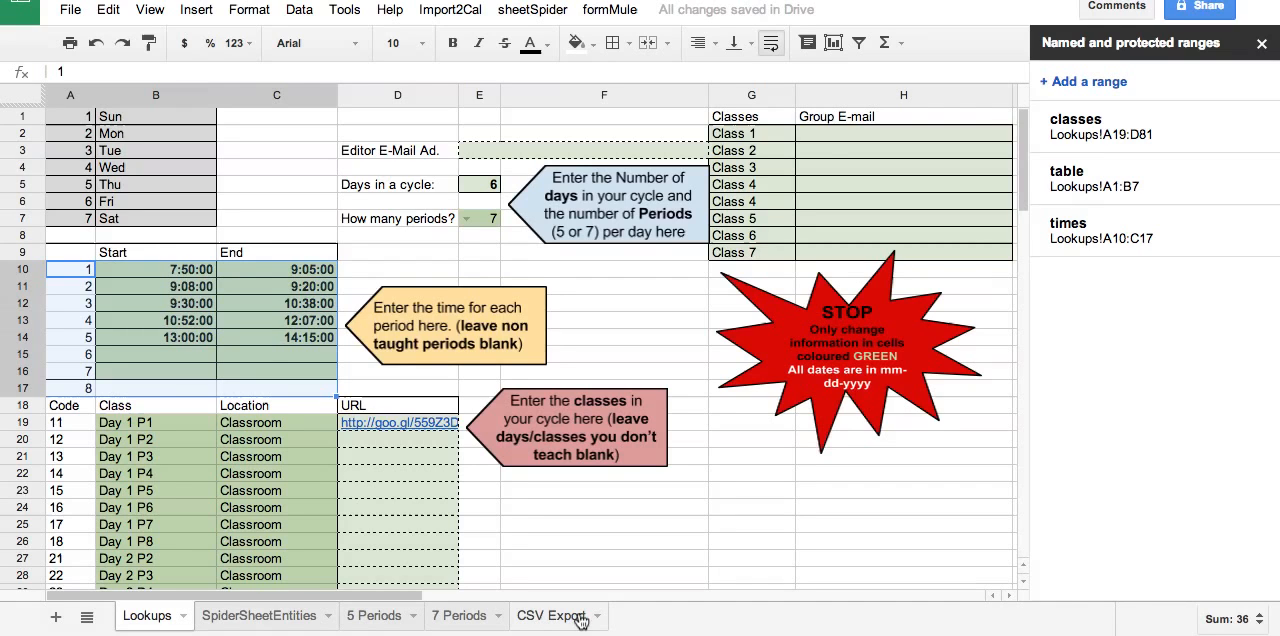
Check the subjects, dates and times listed for each cycle day on the CSV Export sheet.
click(556, 618)
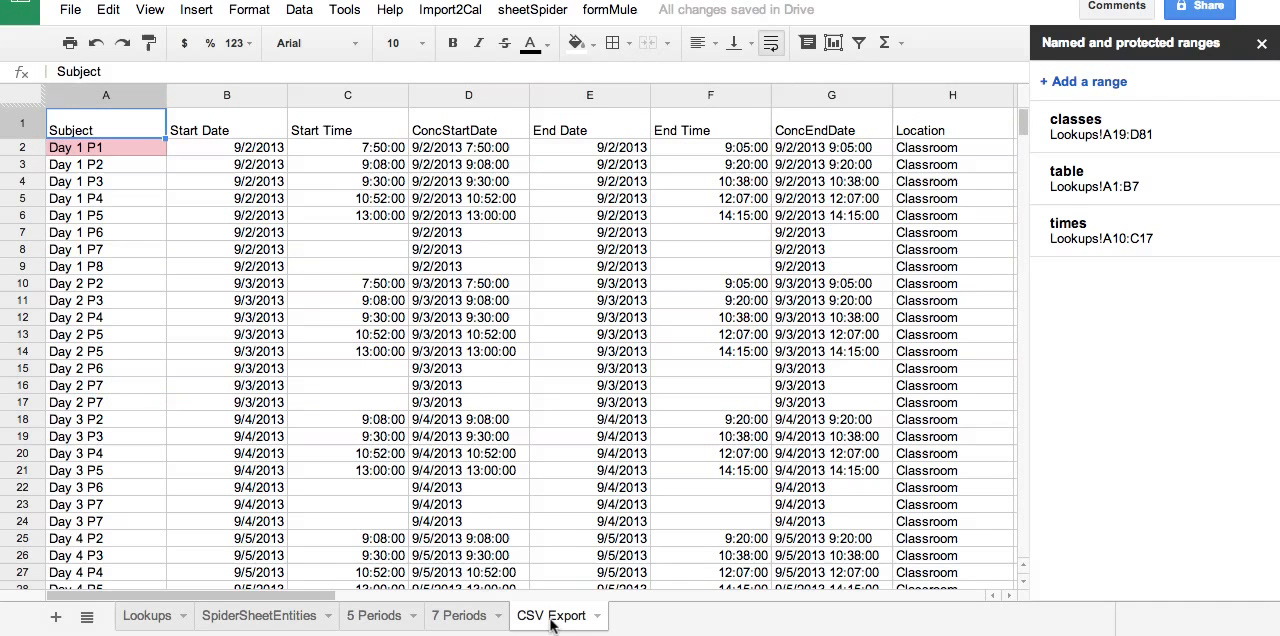
scroll(284, 414, down, 1)
scroll(284, 412, down, 5)
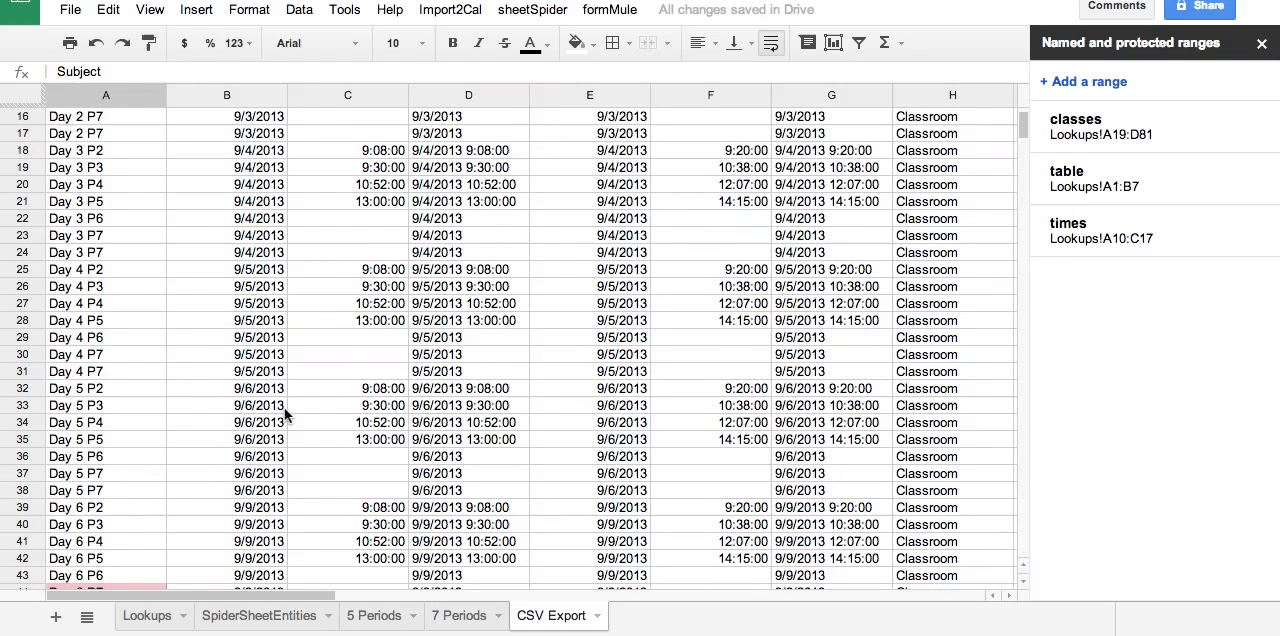
scroll(284, 410, down, 2)
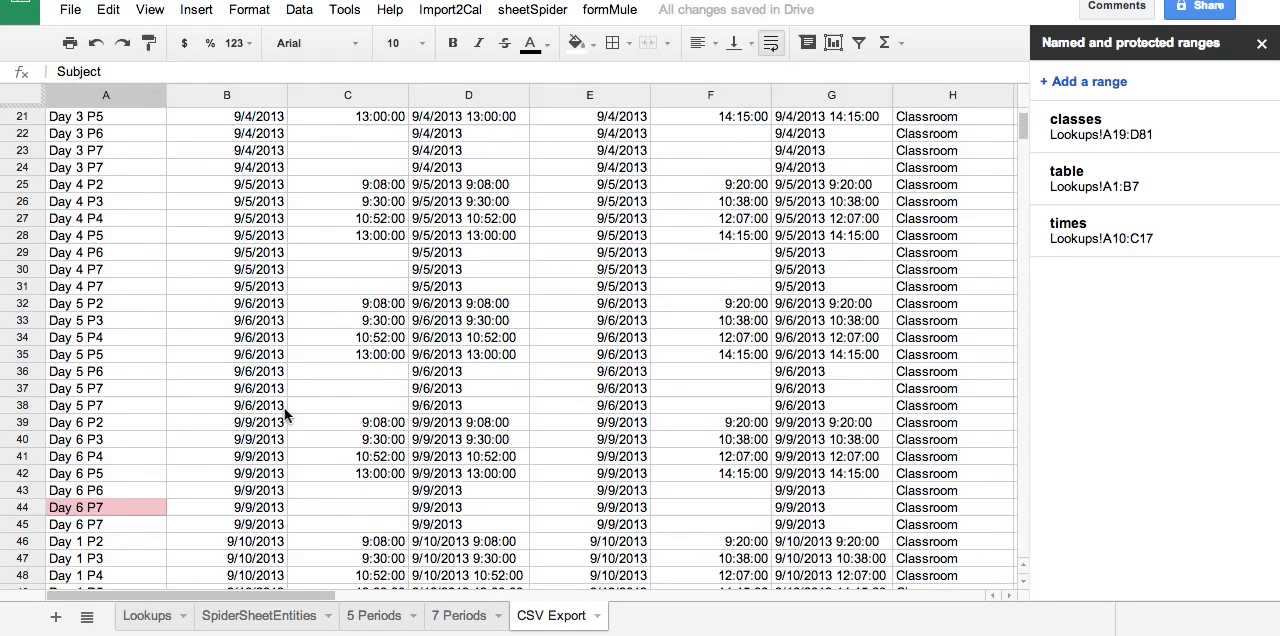
scroll(284, 407, down, 2)
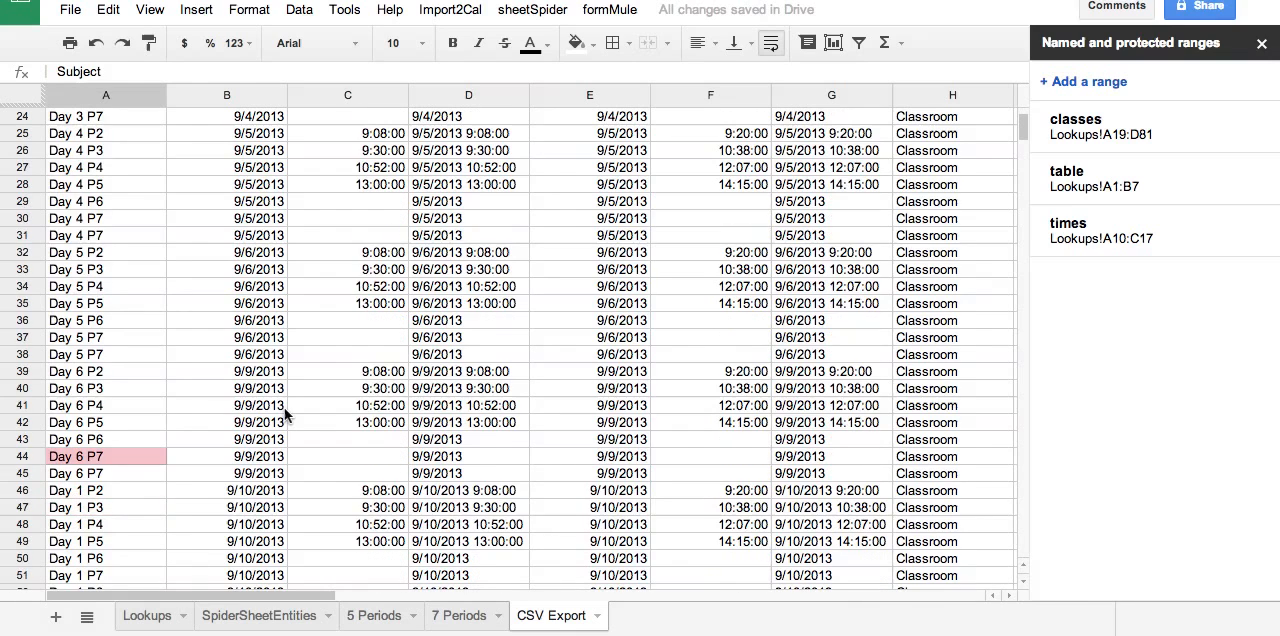
scroll(284, 416, down, 3)
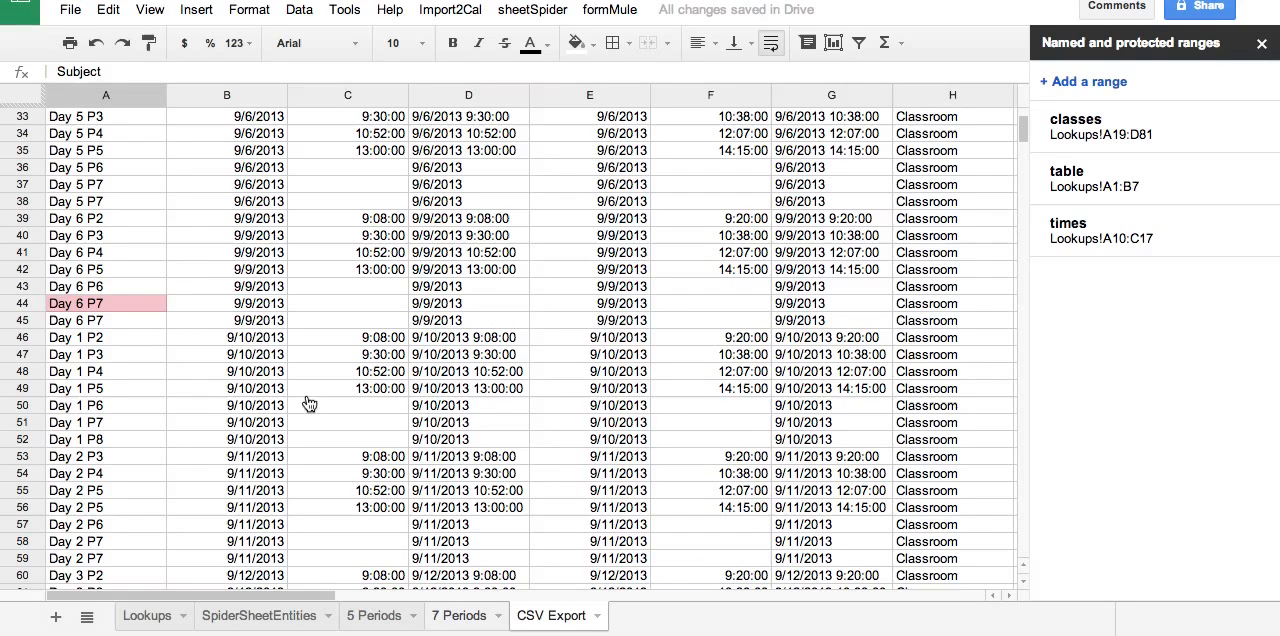
On the 7 Periods sheet, mark Monday 9/2/2013 as a holiday with H in column A, rows 10 through 17.
click(460, 616)
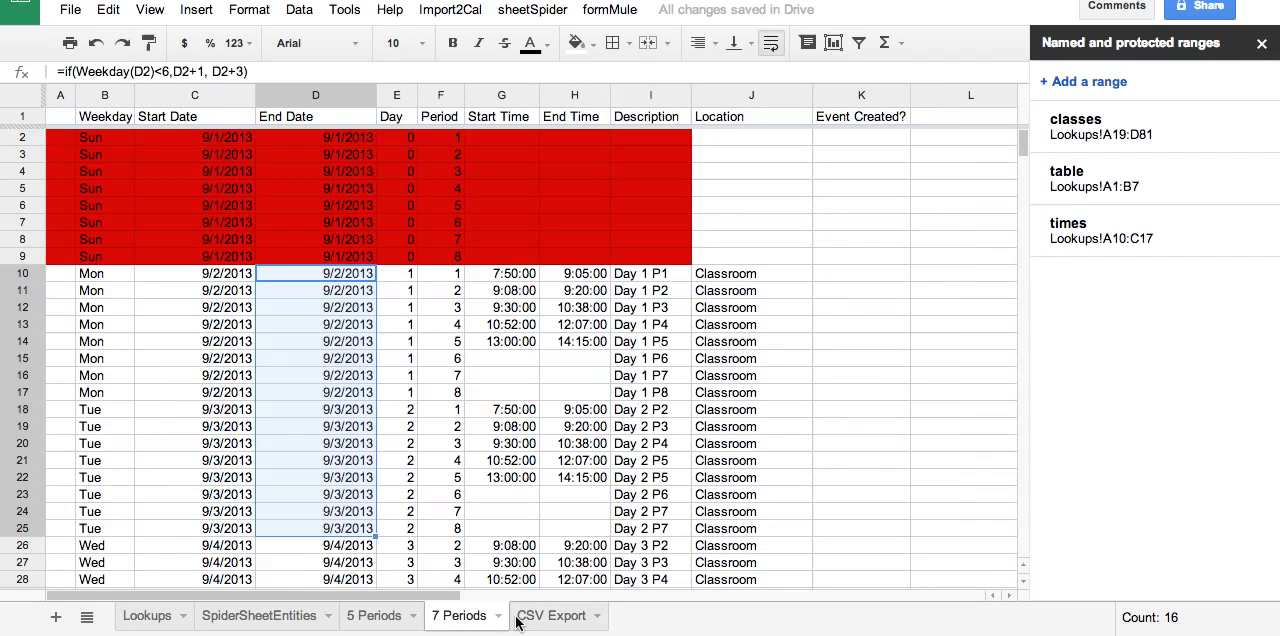
click(59, 276)
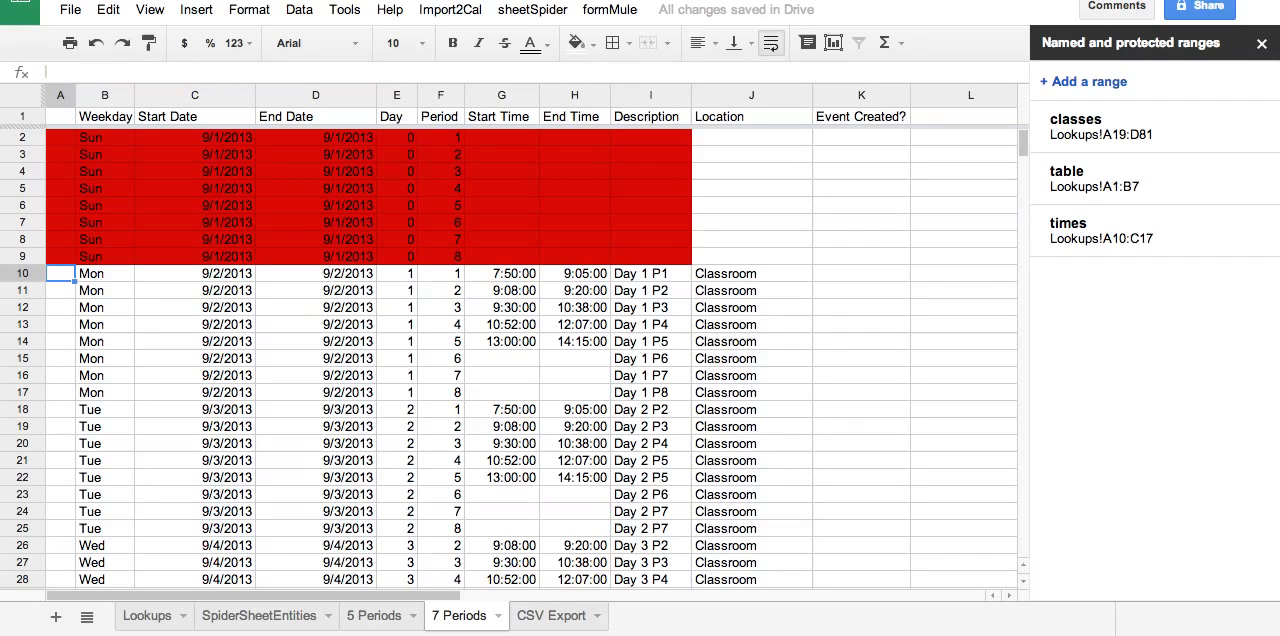
text(H)
key(Return)
text(H)
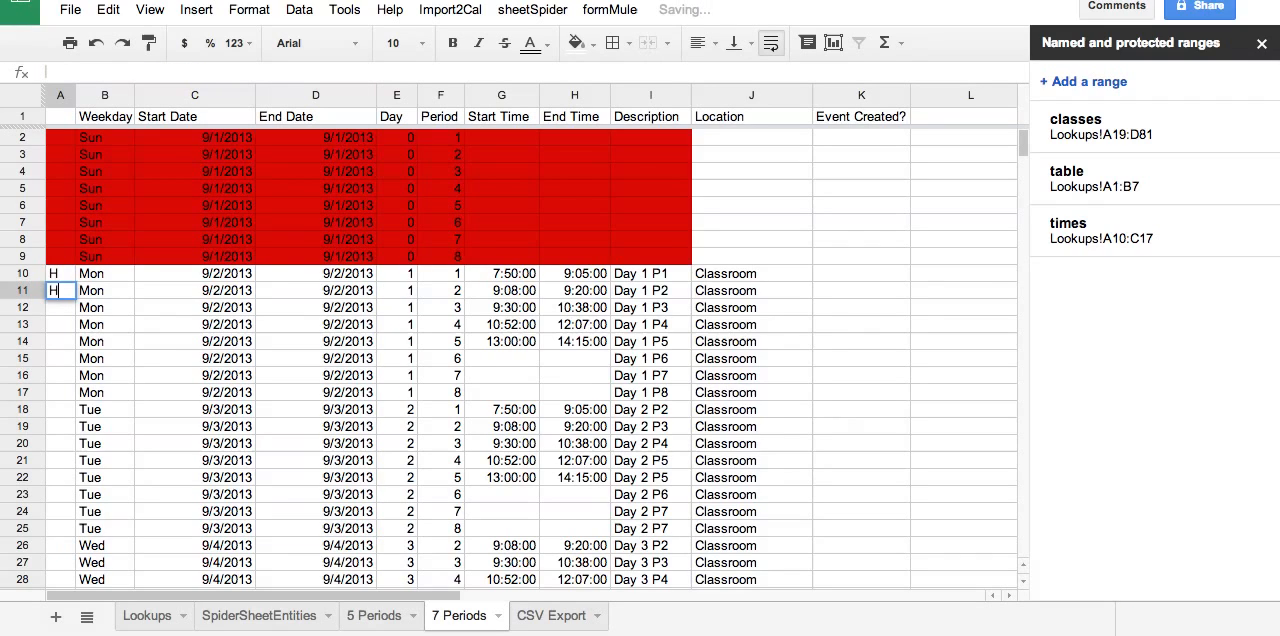
key(Return)
text(H)
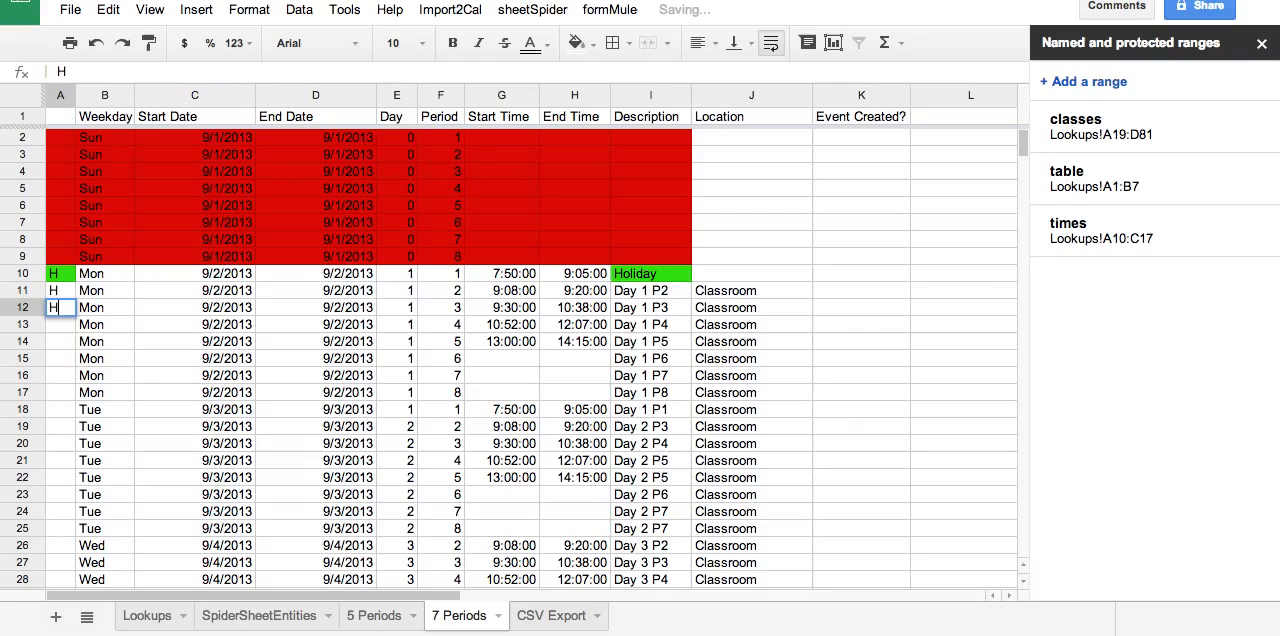
key(Return)
text(H)
key(Return)
text(H)
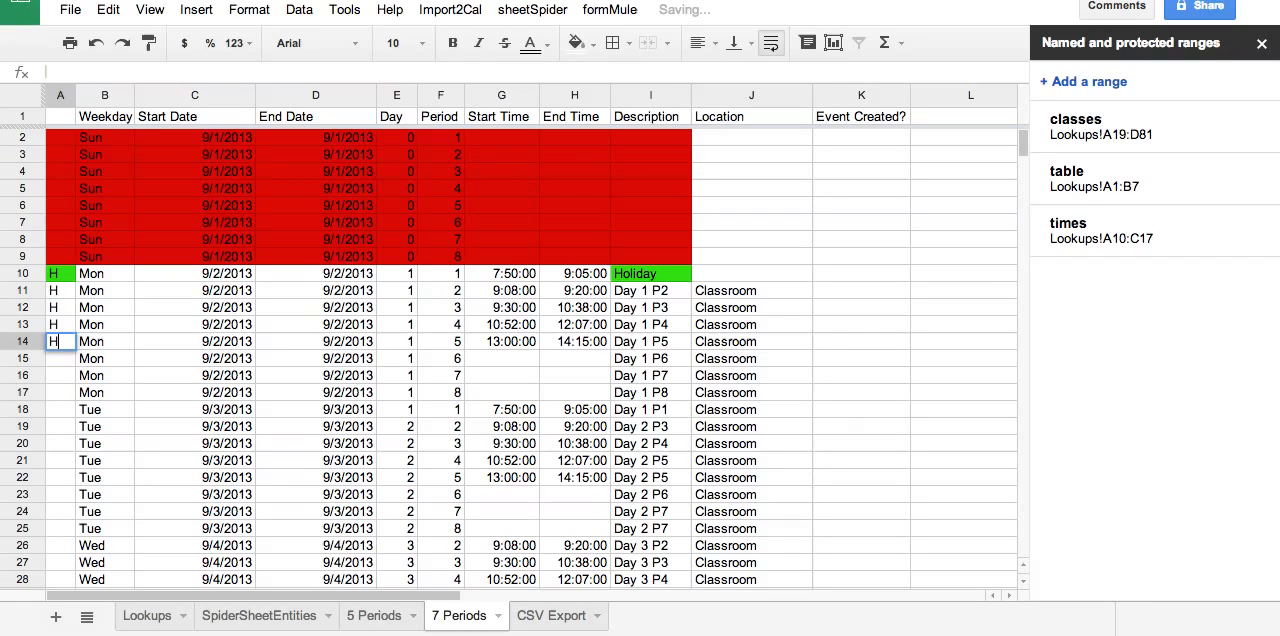
key(Return)
text(H)
key(Return)
text(H)
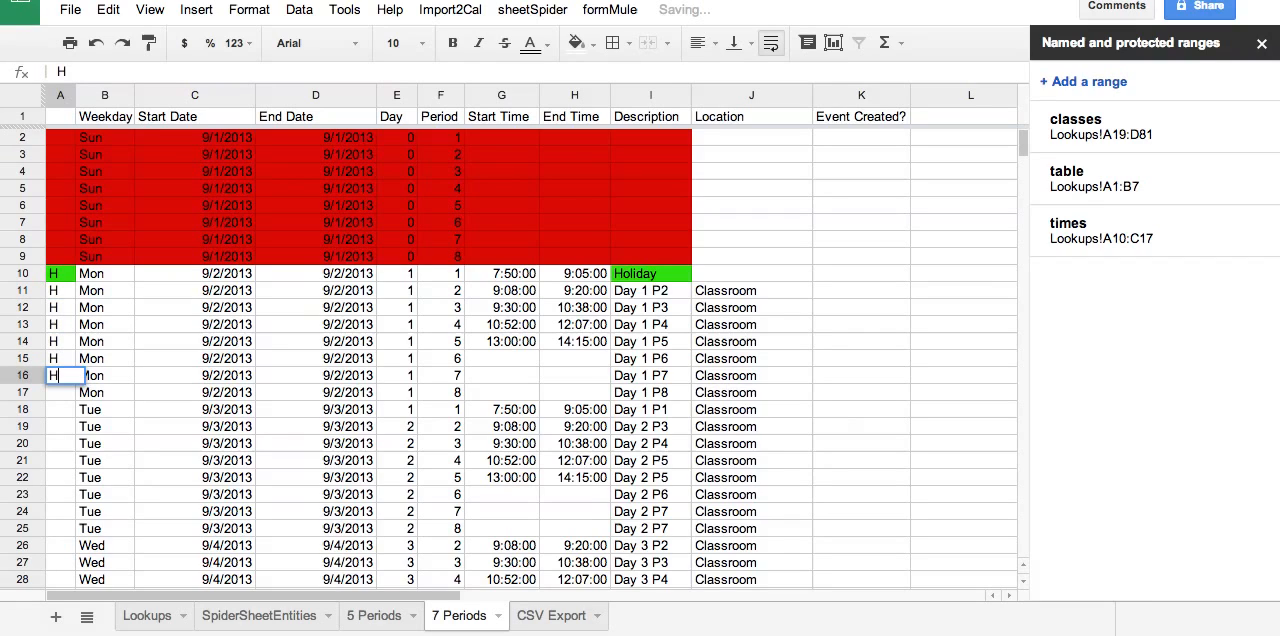
key(Return)
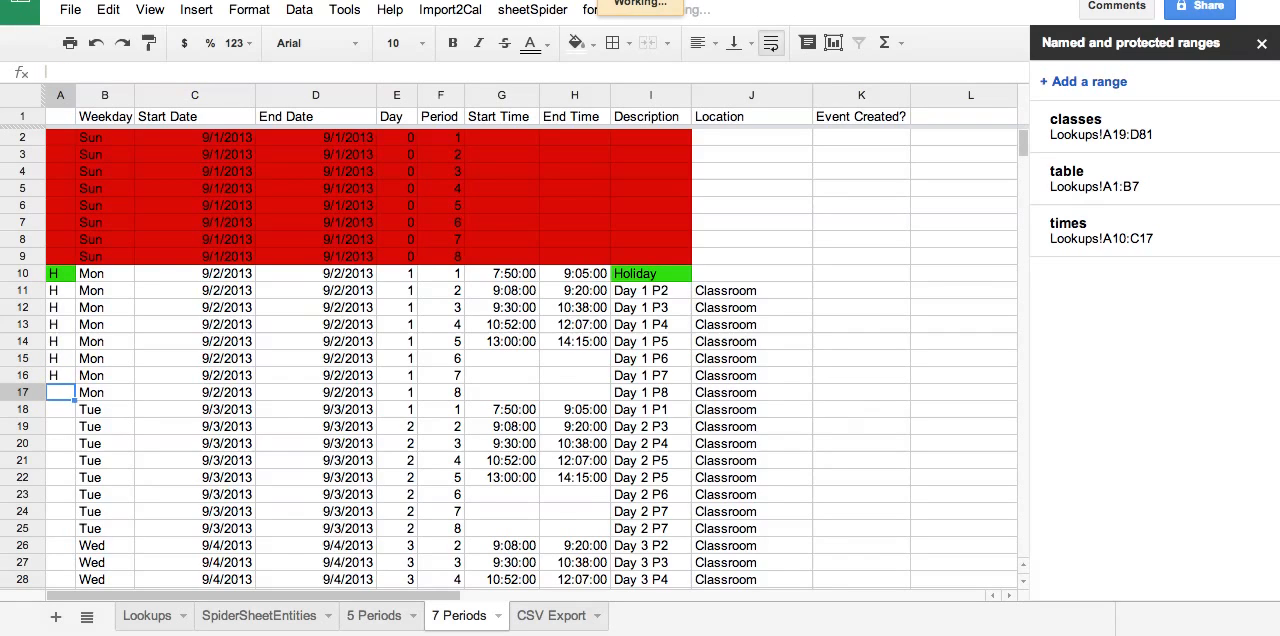
text(H)
key(Return)
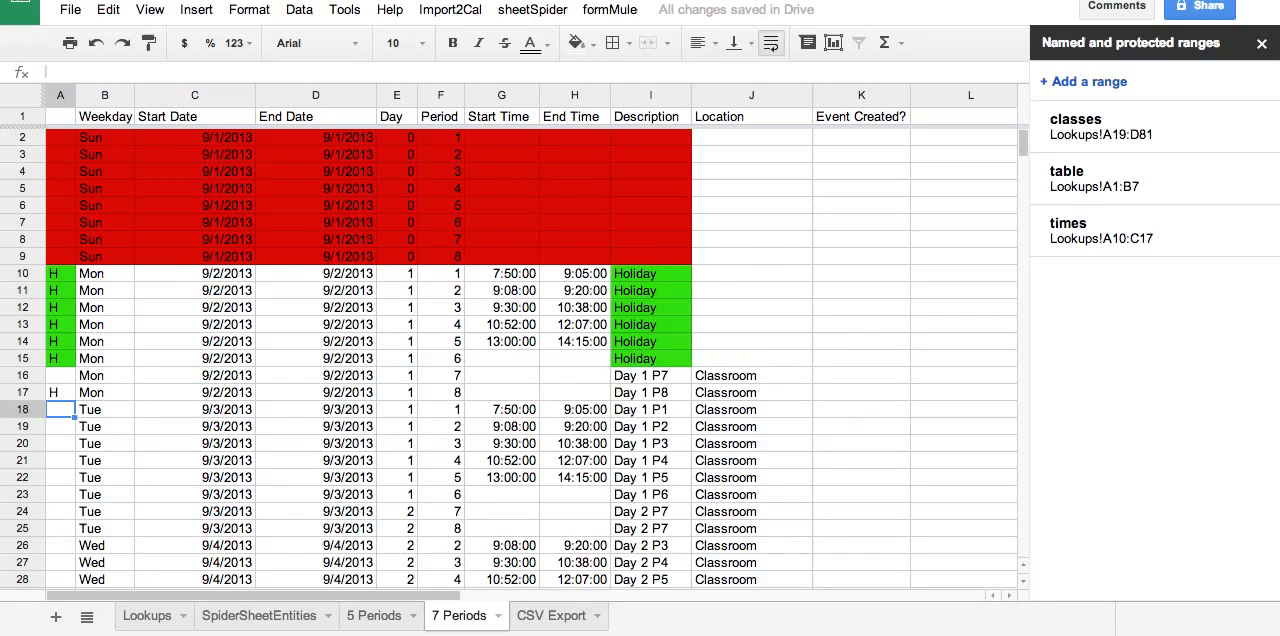
Mark periods 1 to 5 of Tuesday 9/3/2013 as a PED day with P in column A, rows 18 through 22.
text(P)
key(Return)
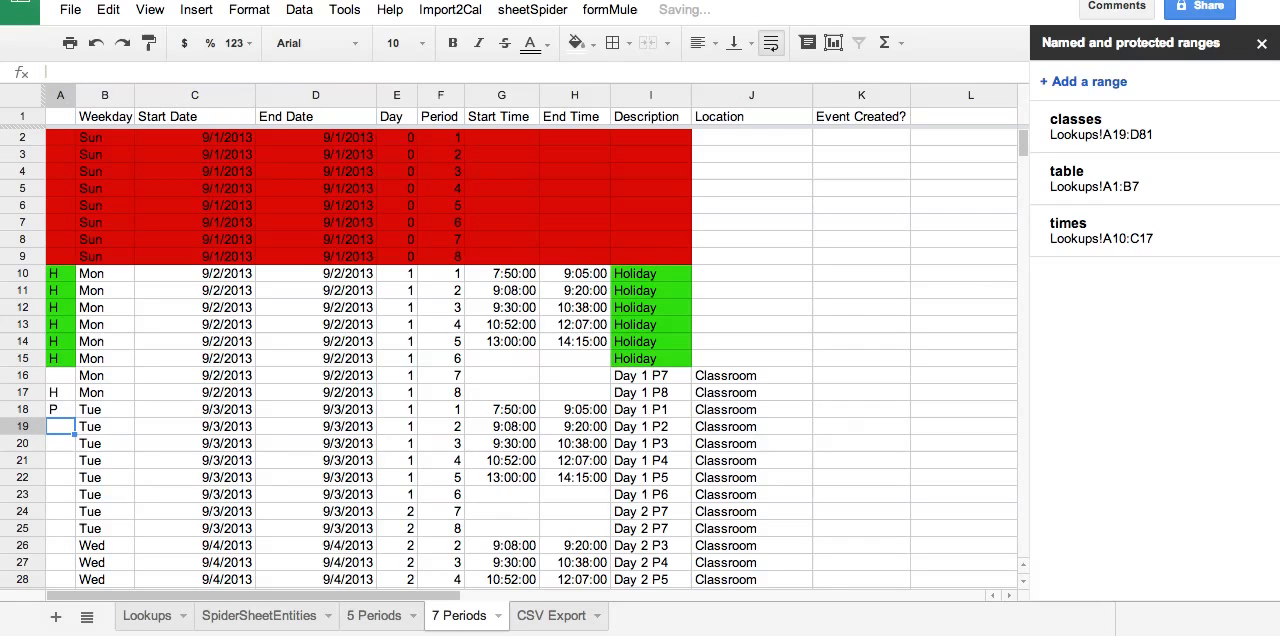
text(P)
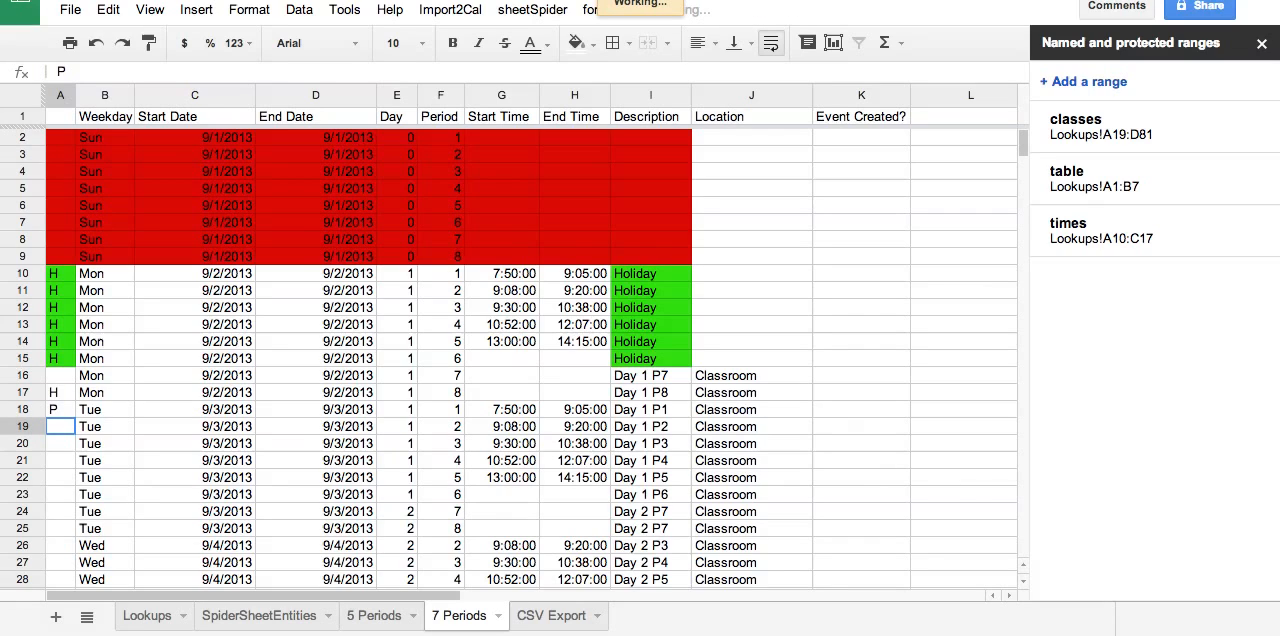
key(Return)
text(P)
key(Return)
text(P)
key(Return)
text(P)
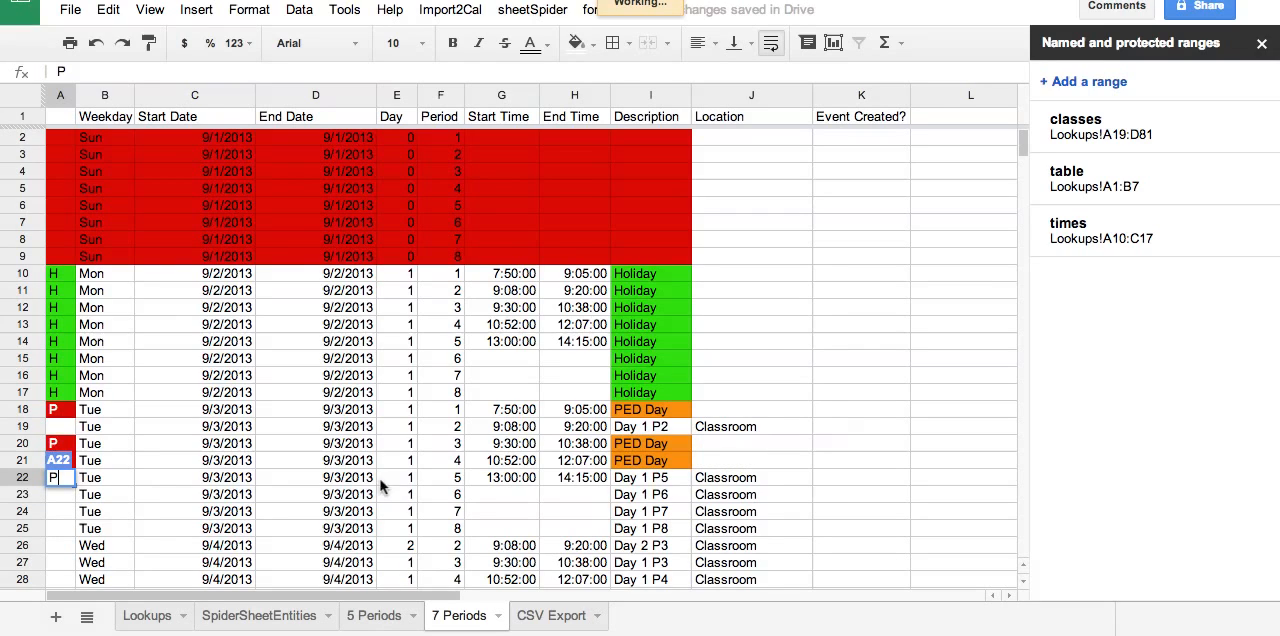
click(69, 430)
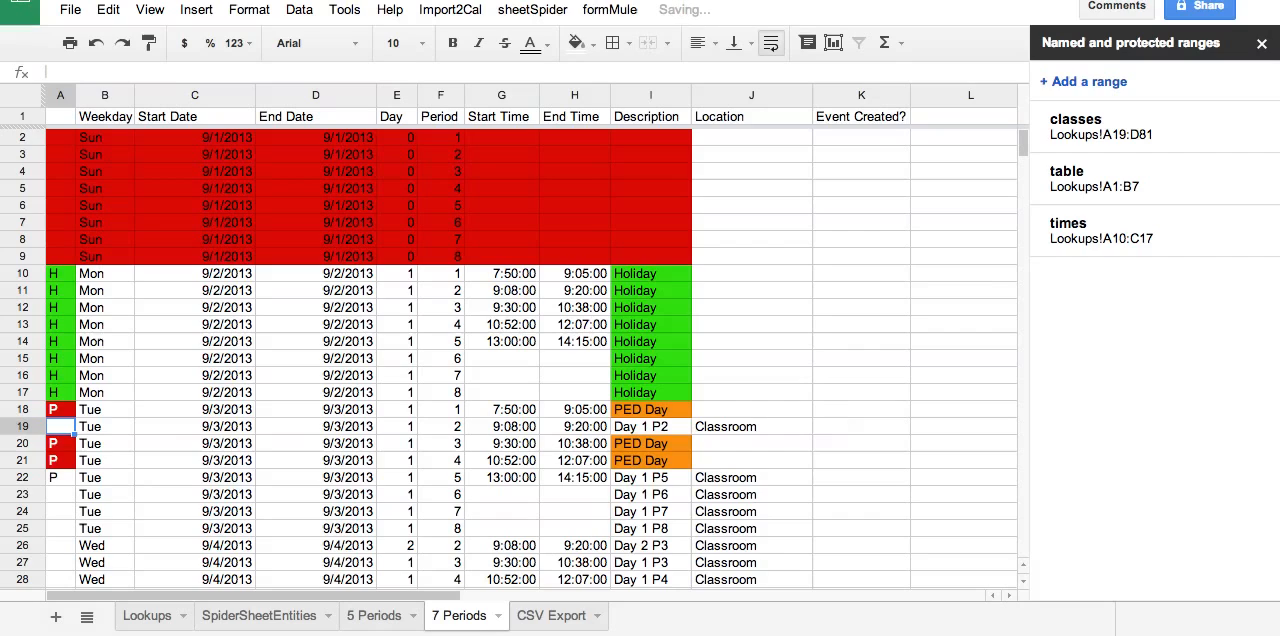
text(P)
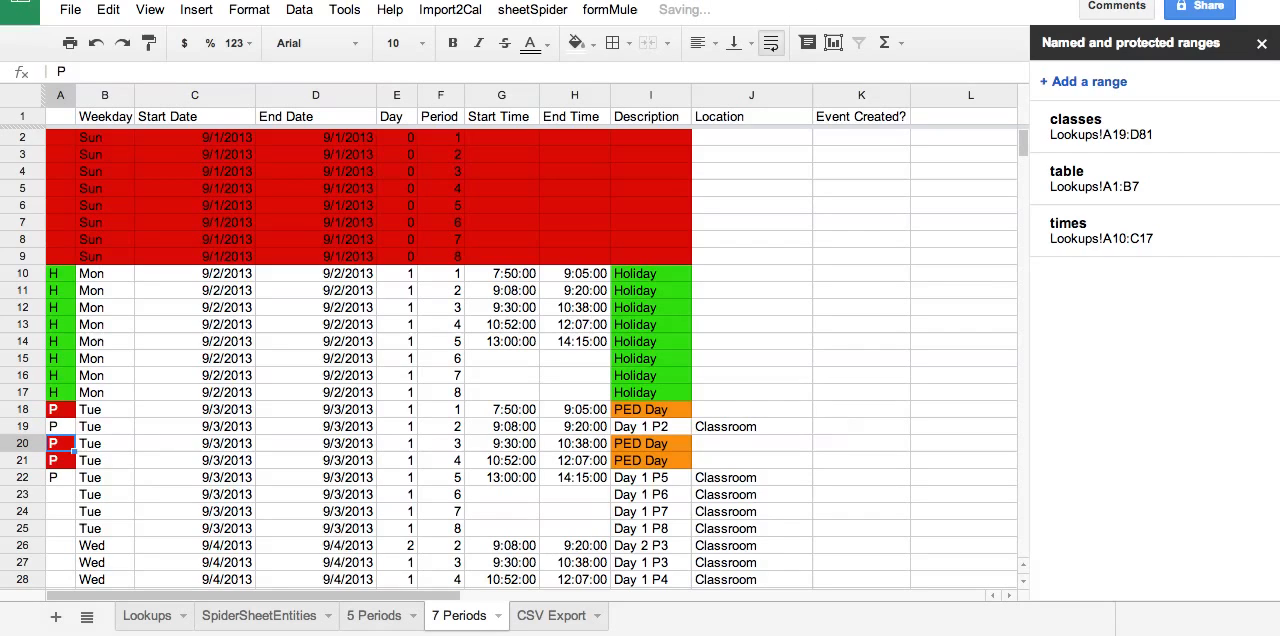
click(60, 478)
click(60, 546)
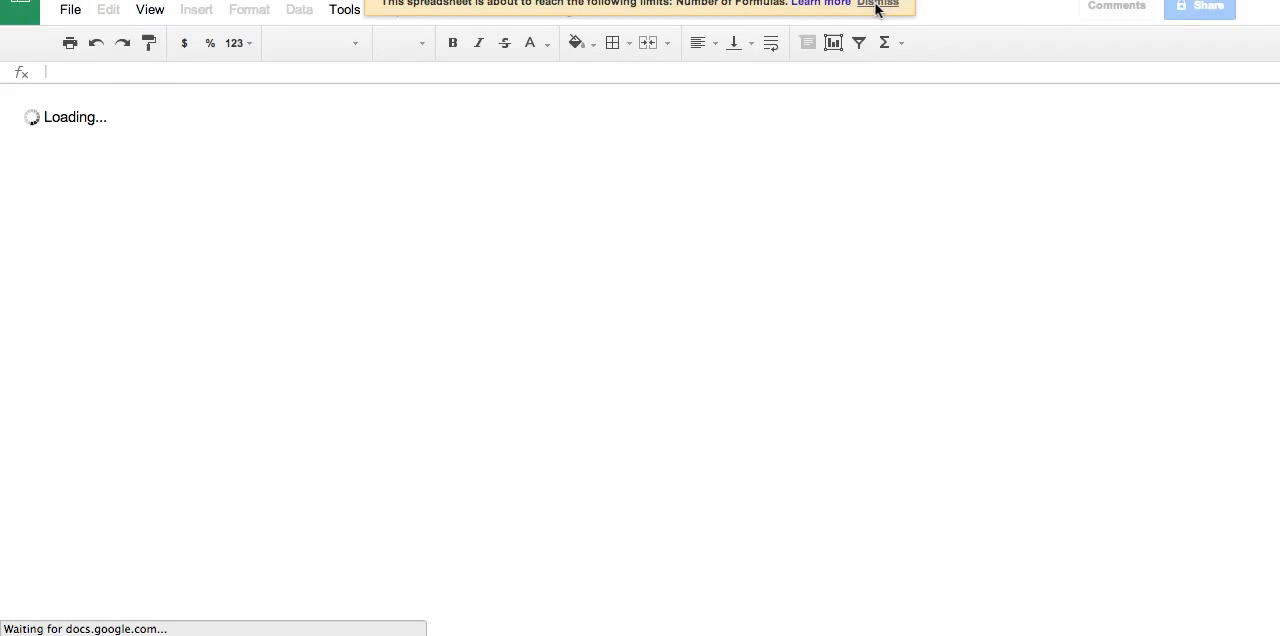
Dismiss the spreadsheet limits notice and mark periods 6 to 8 of Tuesday 9/3/2013 with P in A23 through A25.
click(877, 5)
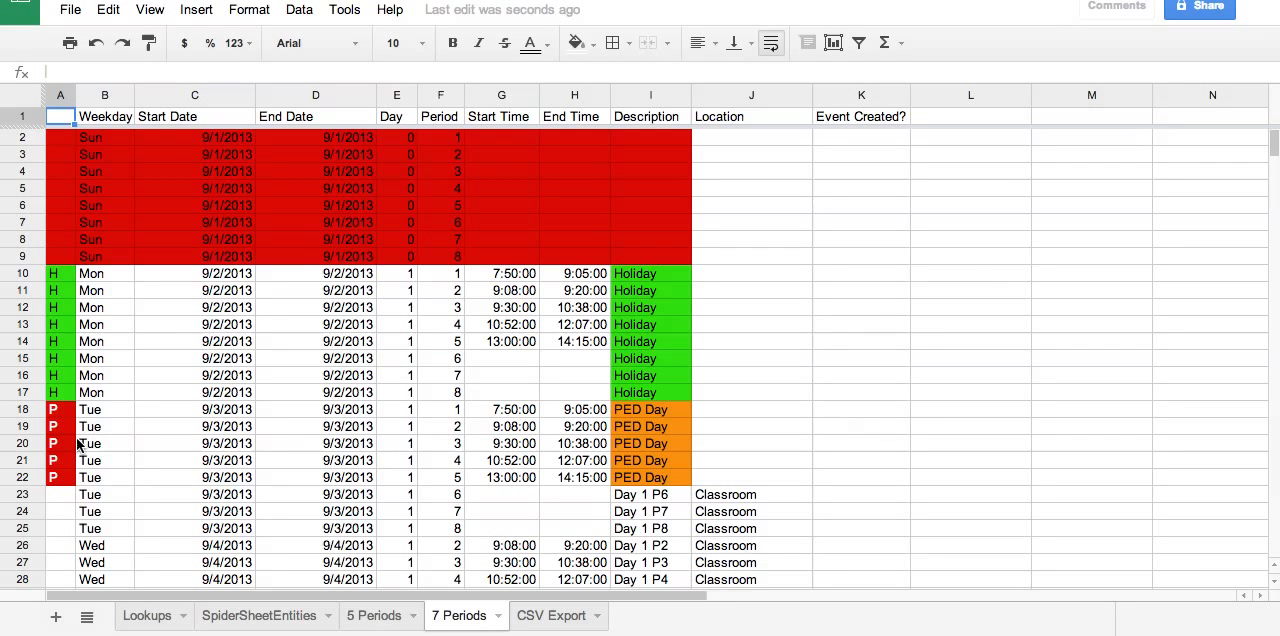
click(62, 497)
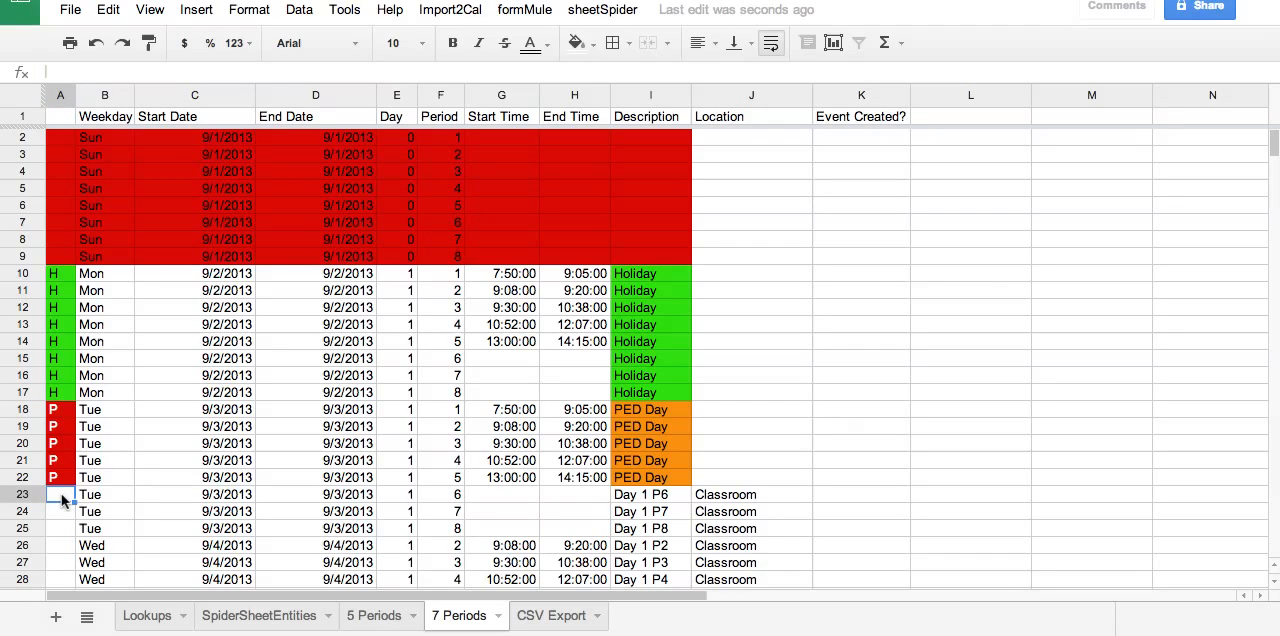
text(P)
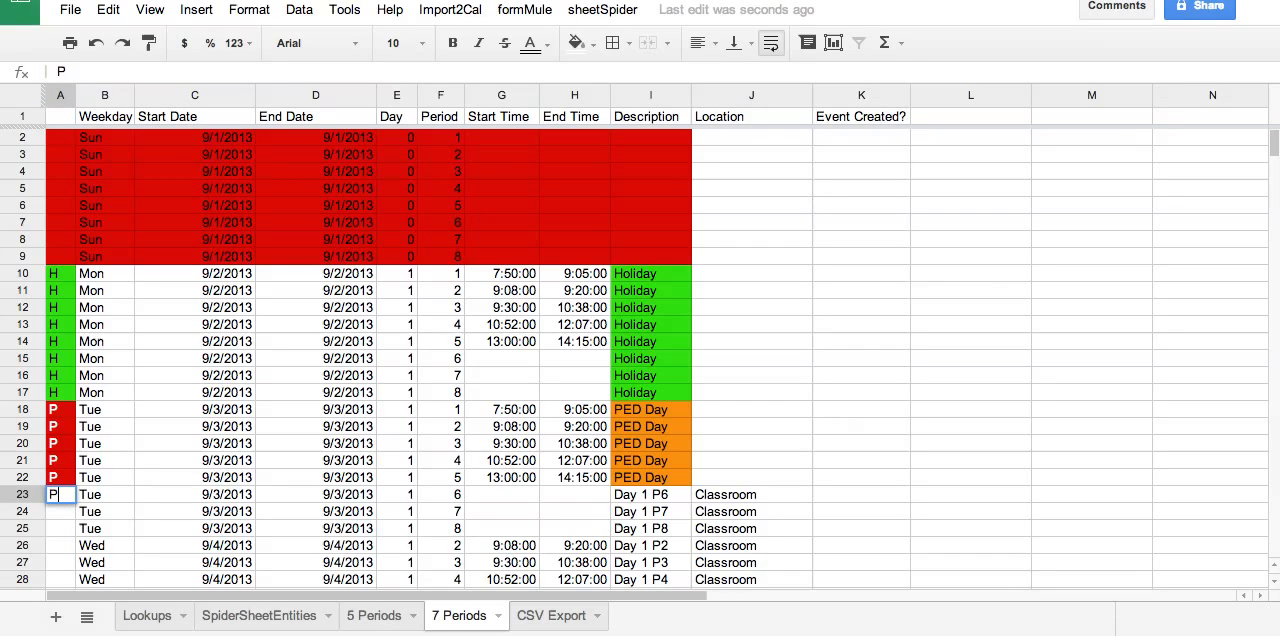
key(Return)
text(P)
key(Return)
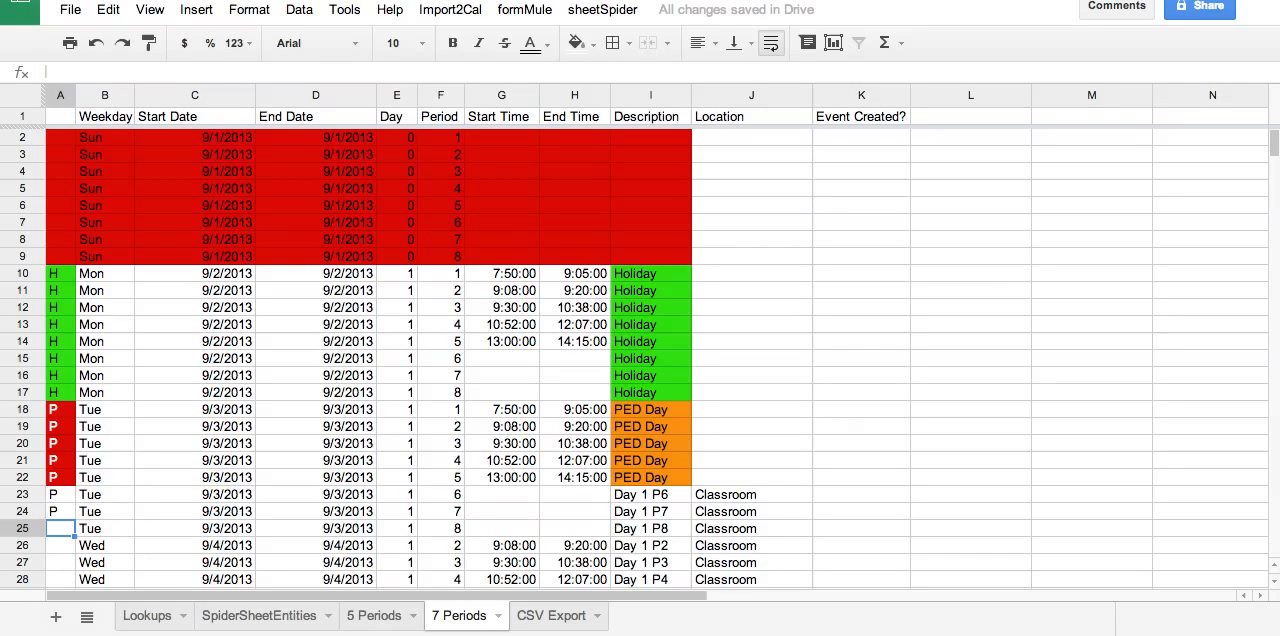
text(P)
key(Return)
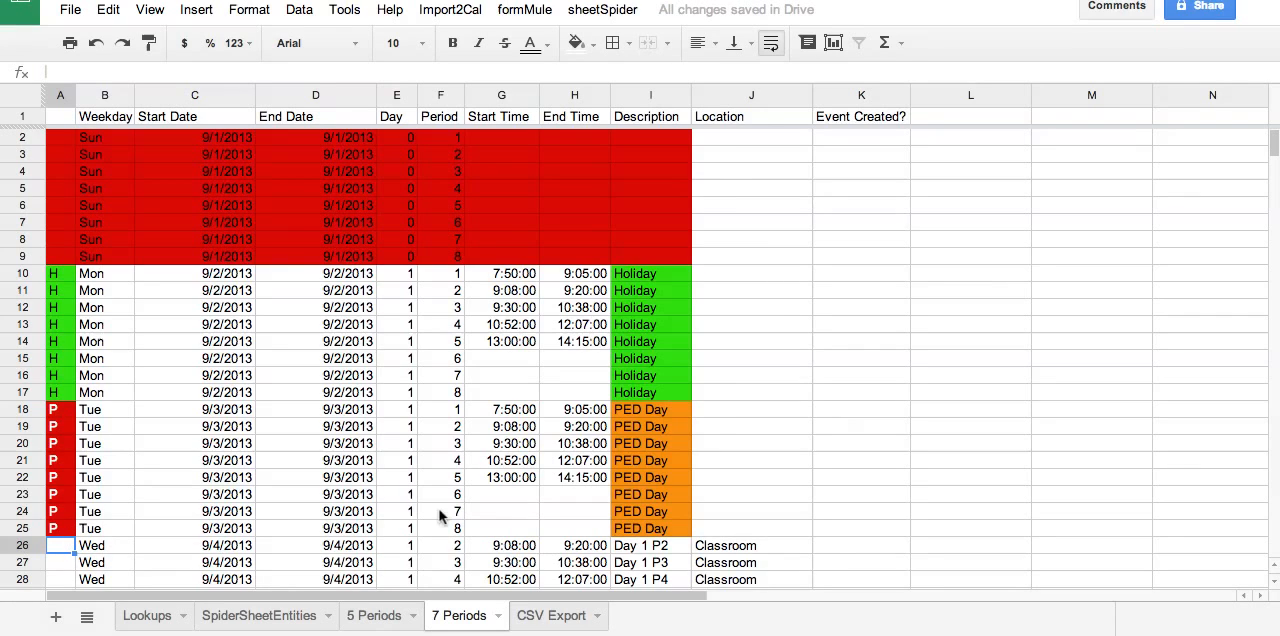
Fill the description formula from I25 down to I26 and the period formula from F25 down to F27.
click(640, 550)
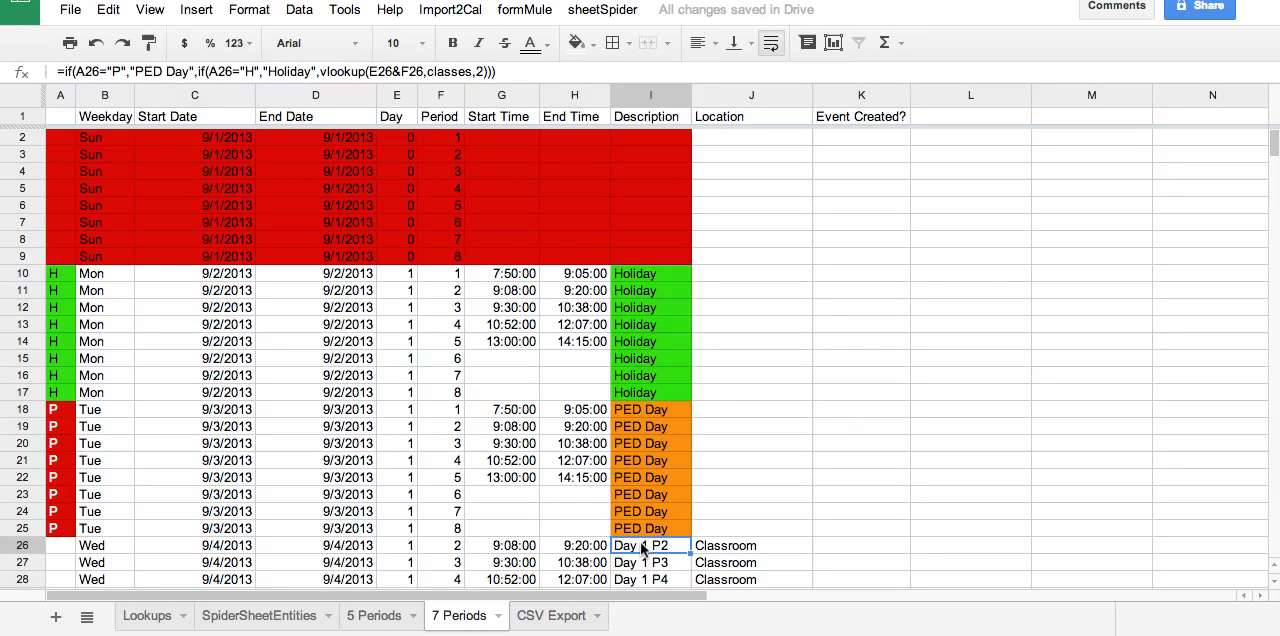
click(667, 533)
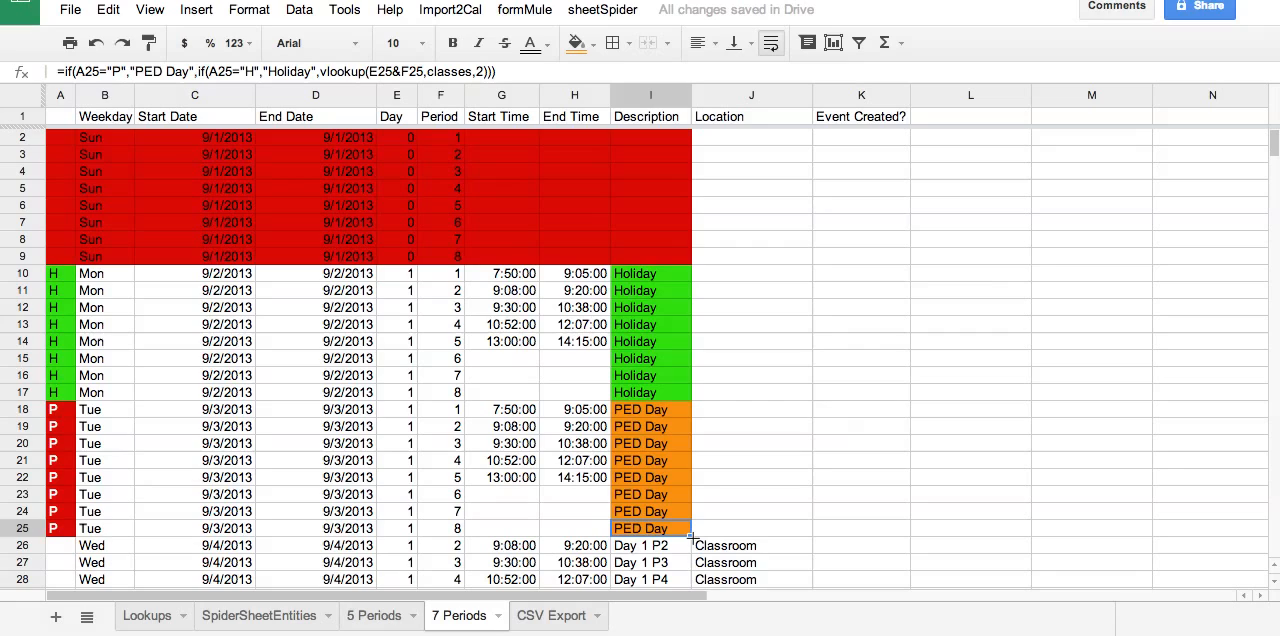
mouse_move(690, 537)
mouse_down()
mouse_move(695, 566)
mouse_move(681, 540)
mouse_up()
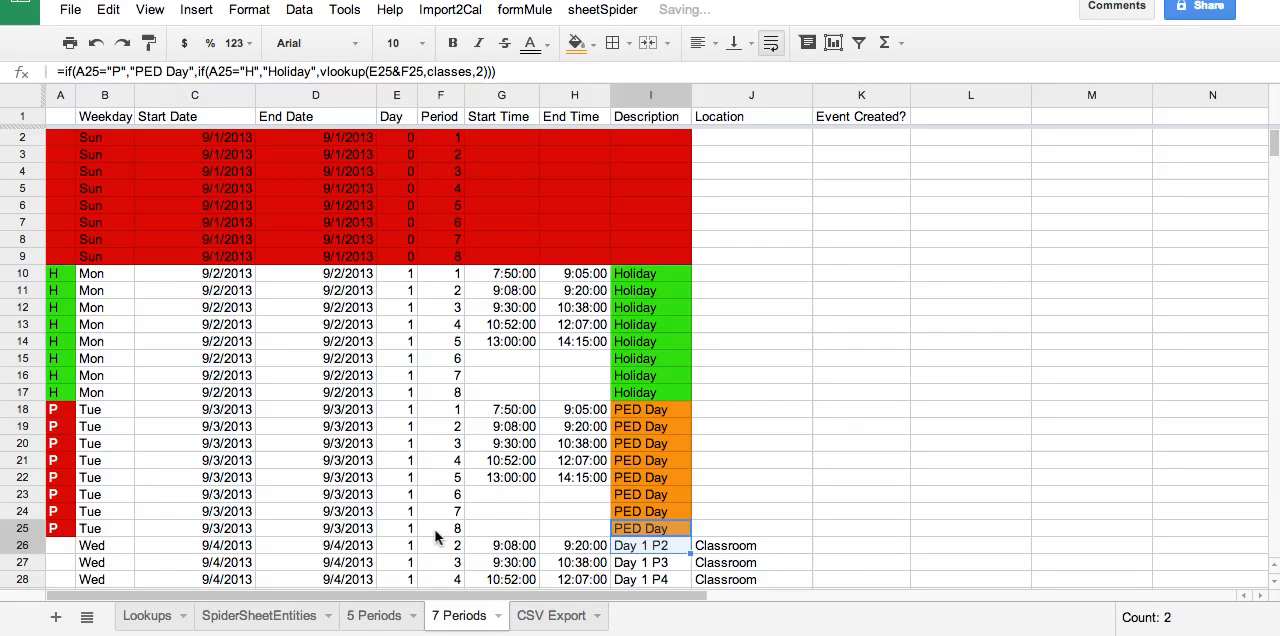
click(446, 531)
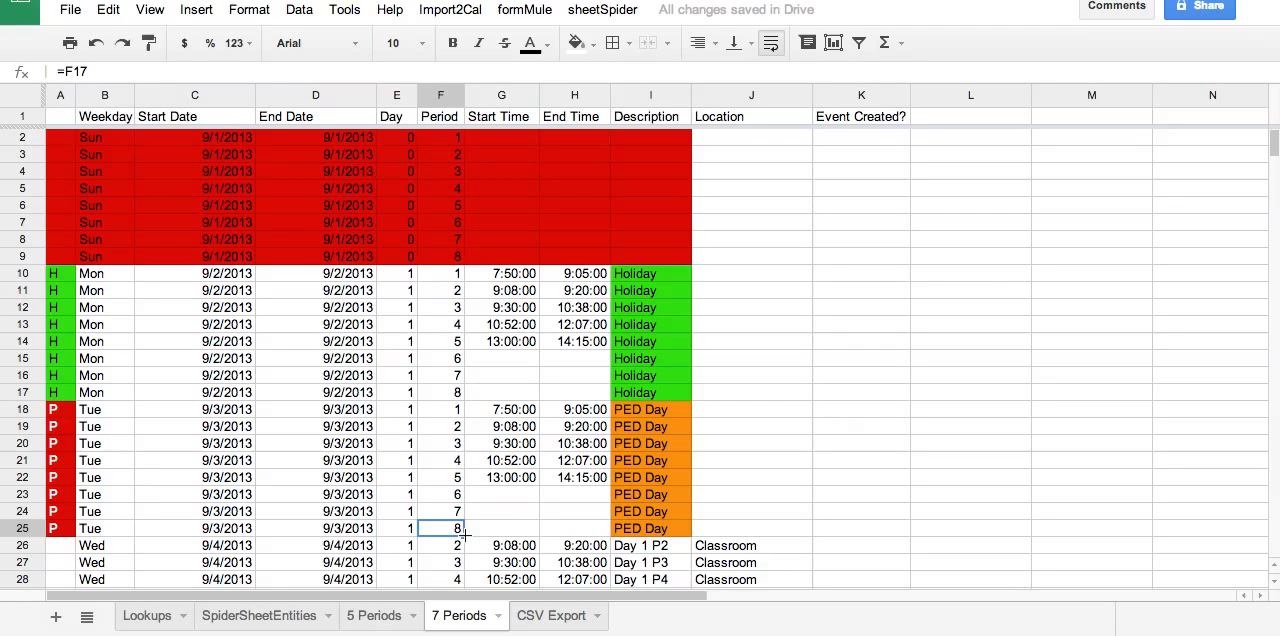
drag(463, 537, 537, 562)
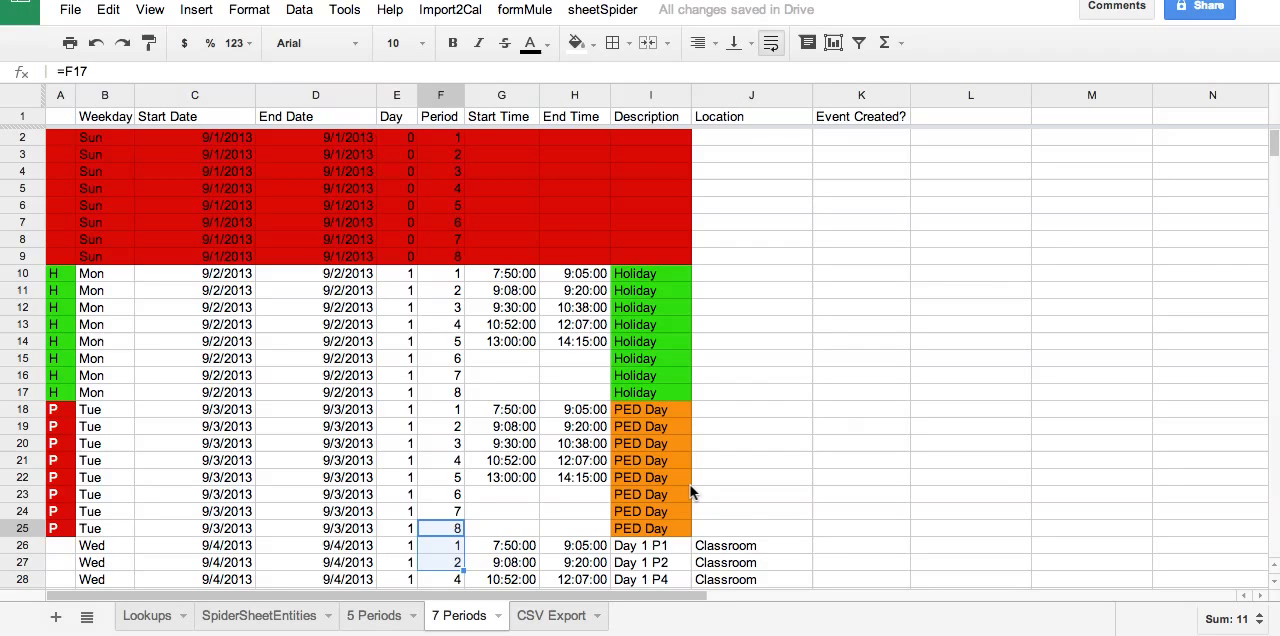
Look over the Wednesday and Thursday rows and open the CSV Export sheet.
scroll(690, 491, down, 3)
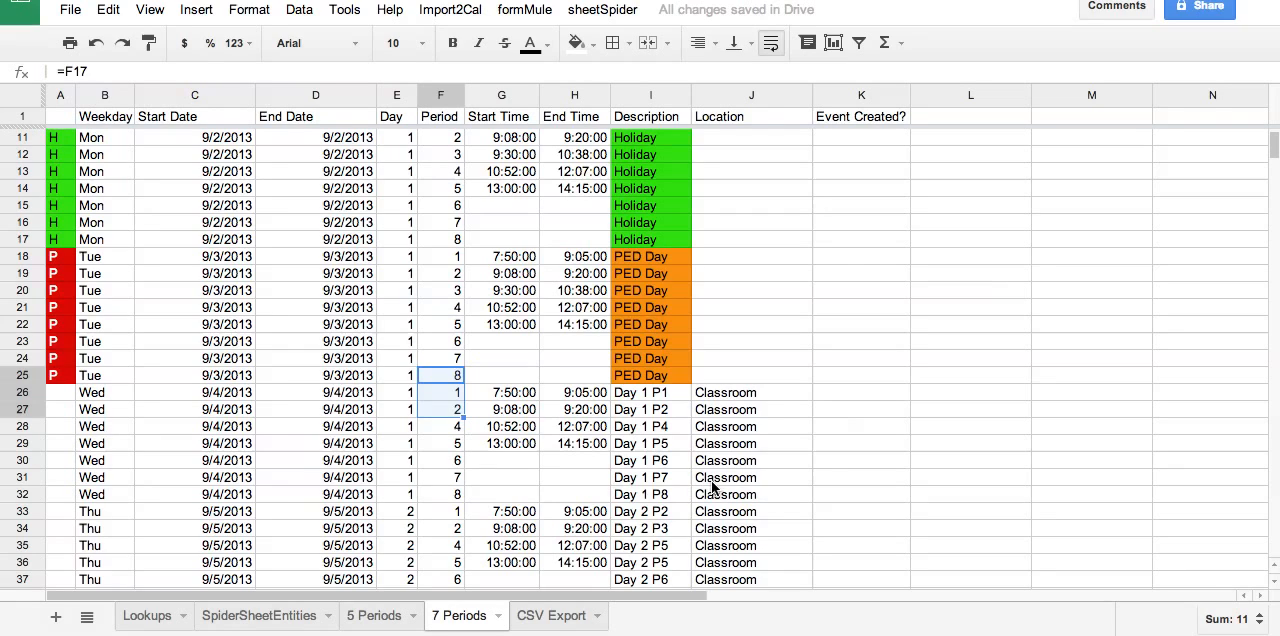
click(548, 616)
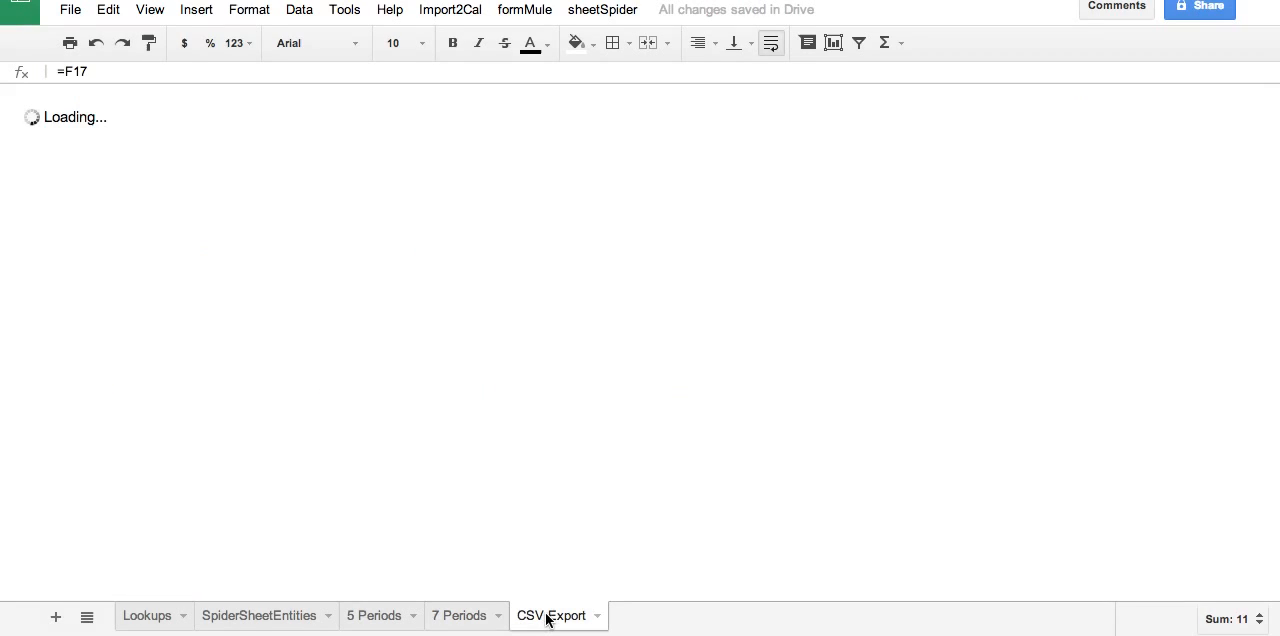